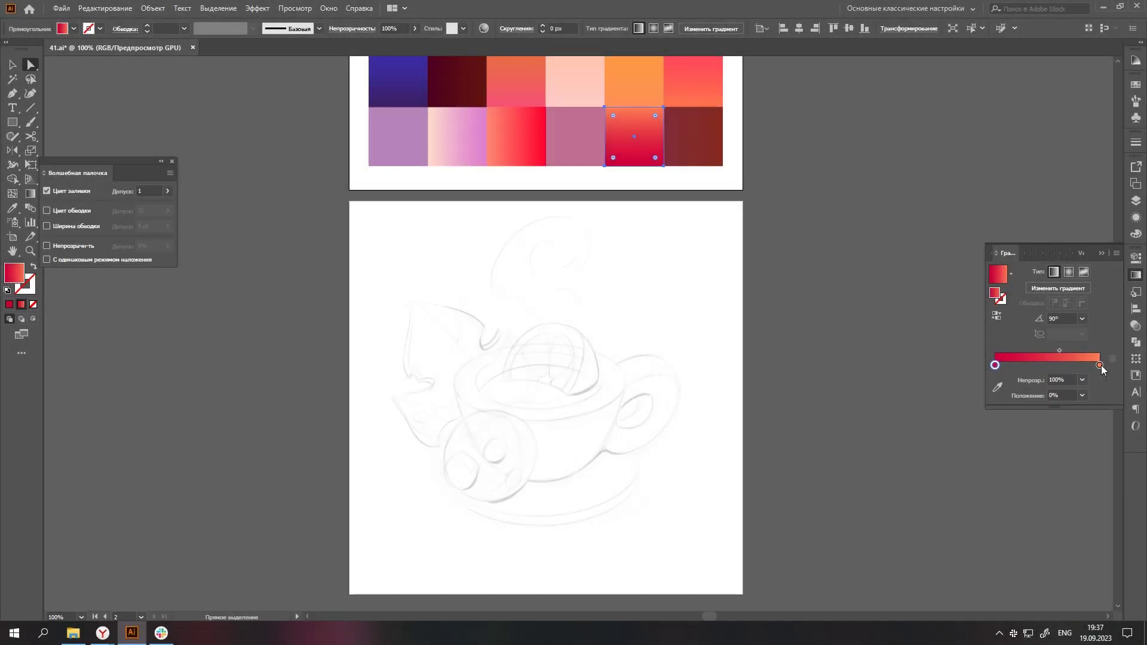
- Make the gradient's right stop orange and Pen-draw the closed half-cup outline
double_click(1100, 365)
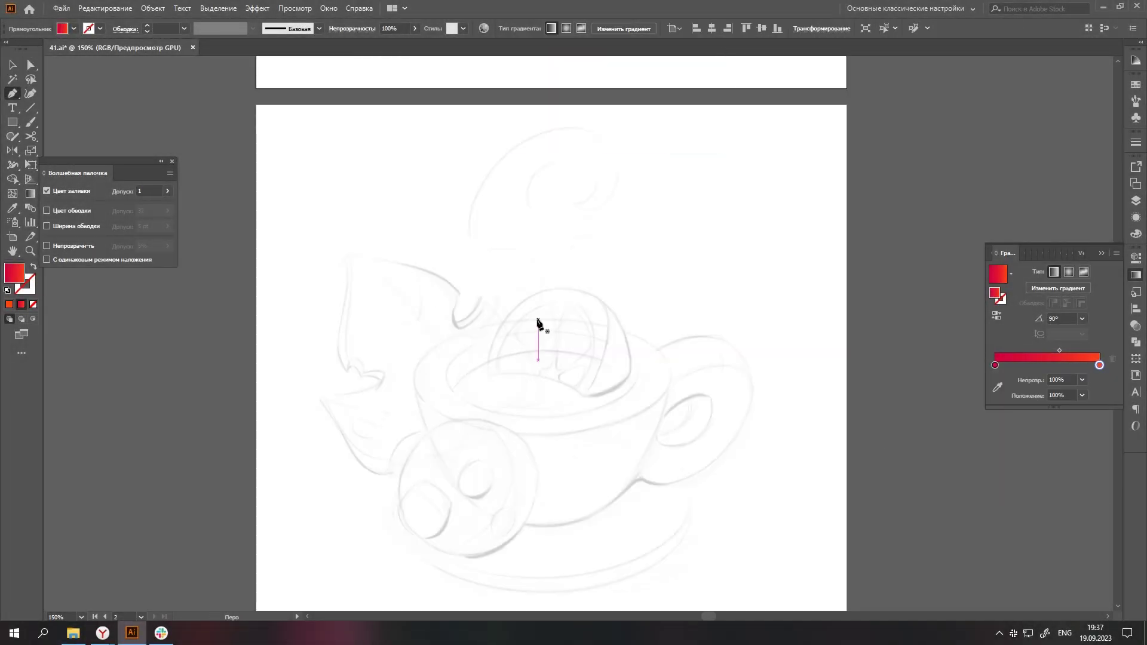
scroll(466, 502, "up", 1, "alt")
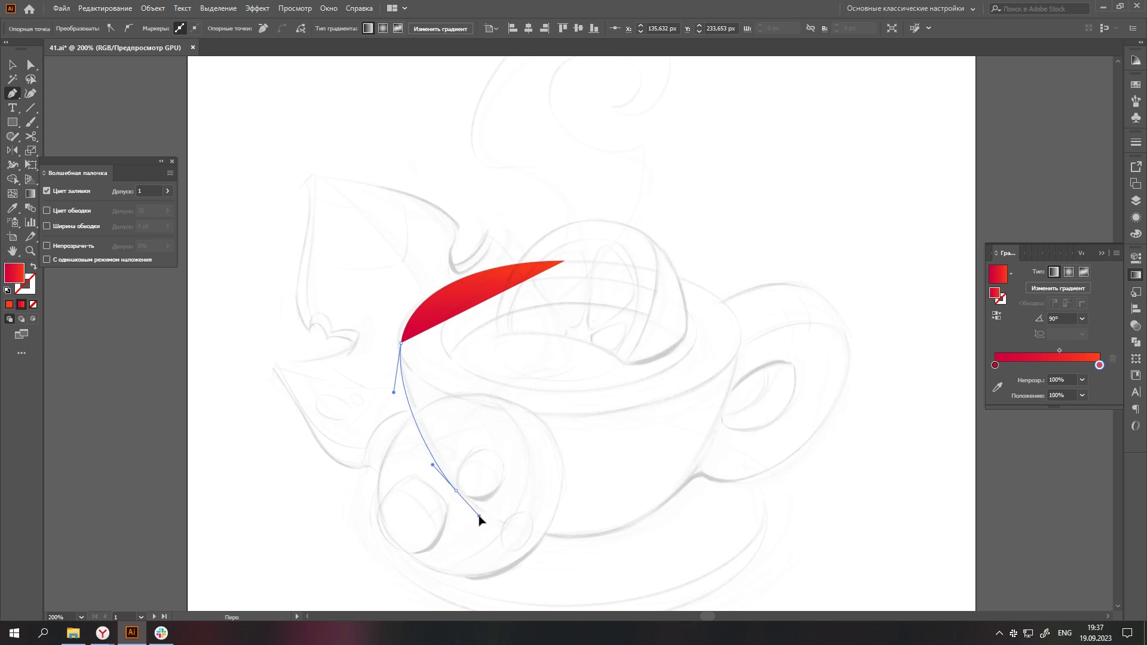
left_click_drag(477, 515, 482, 515)
left_click(564, 261)
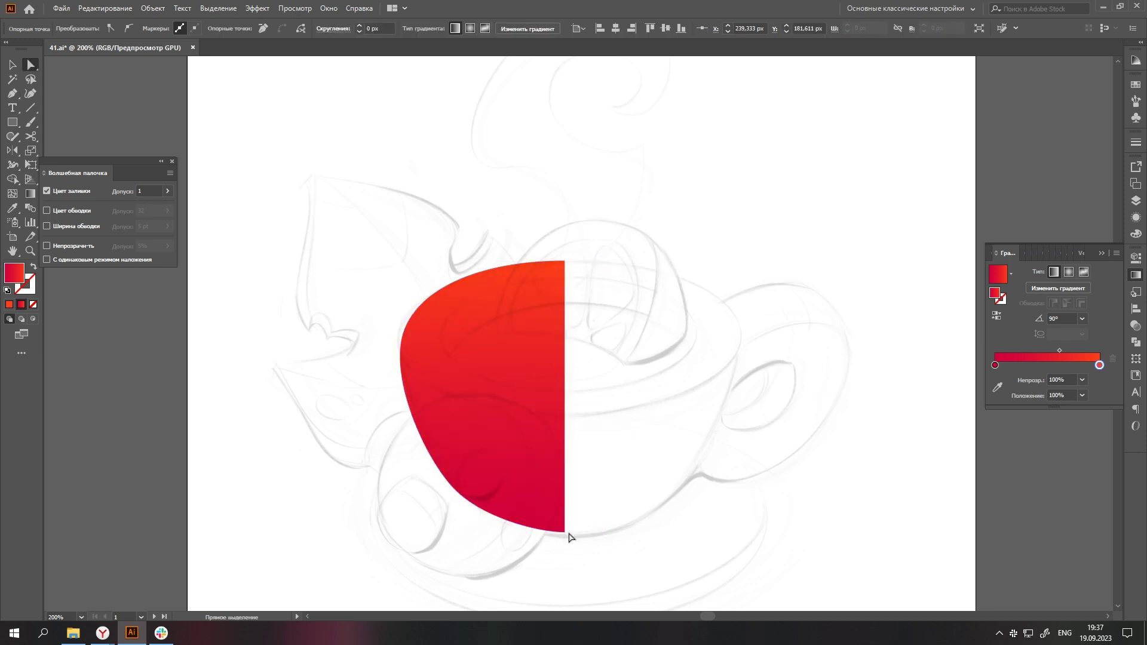
- Reflect a copy of the half-cup, align it against the original and unite both halves
scroll(568, 533, "up", 1)
scroll(479, 549, "down", 1, "alt")
key("o")
left_click_drag(563, 406, 701, 460, "alt")
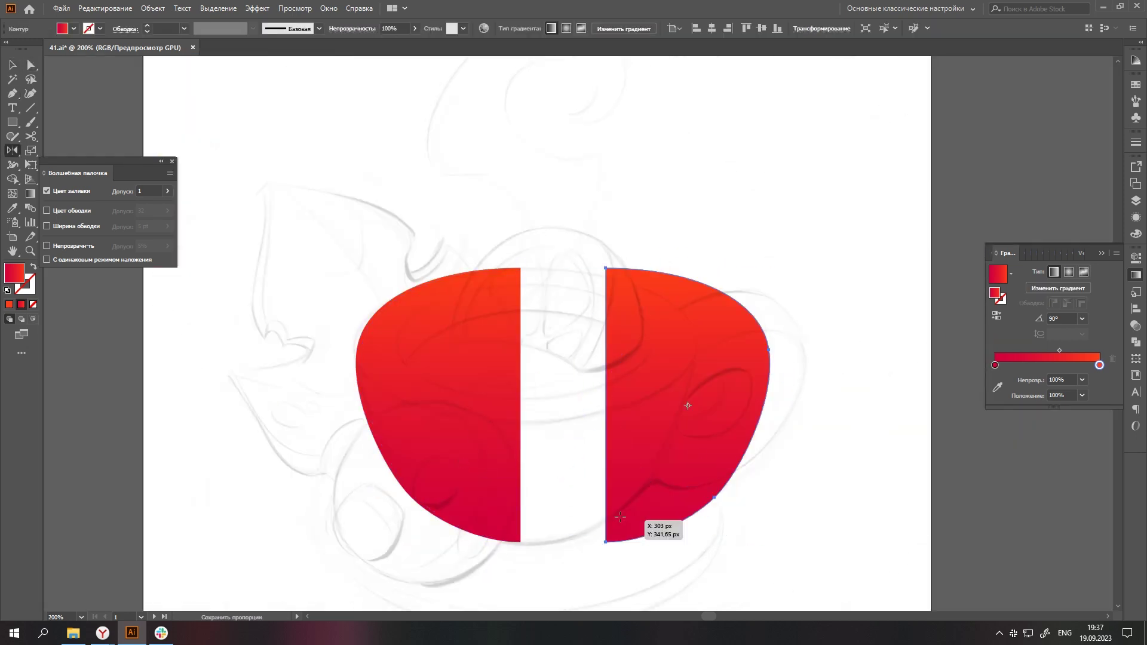
left_click_drag(561, 455, 476, 455)
key("ctrl+a")
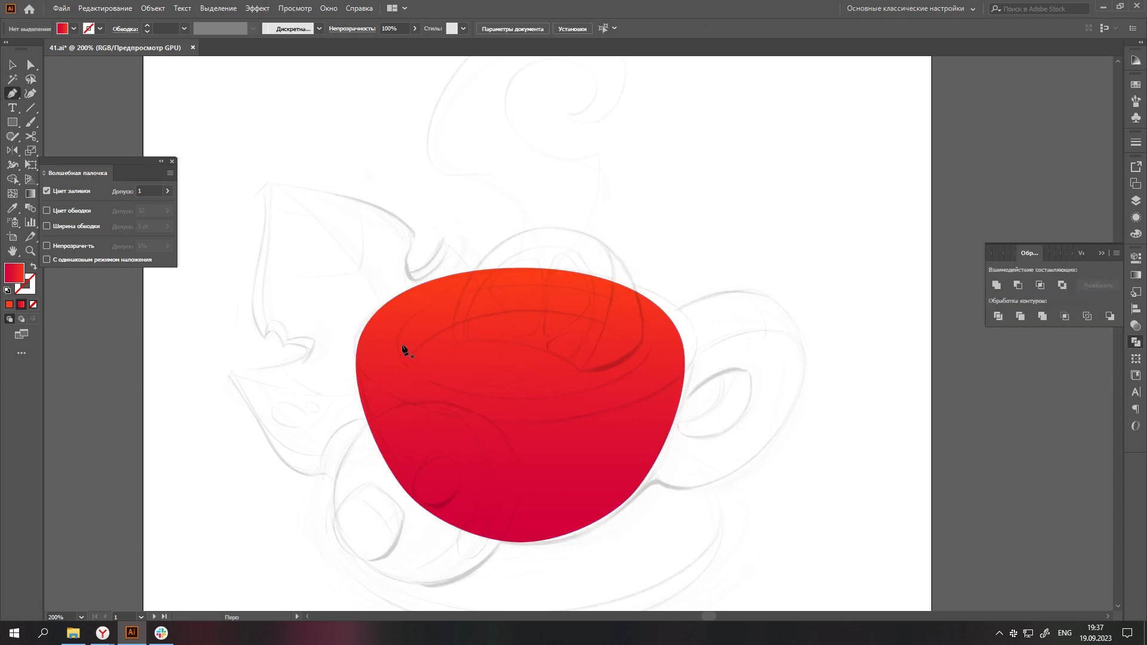
left_click(521, 397)
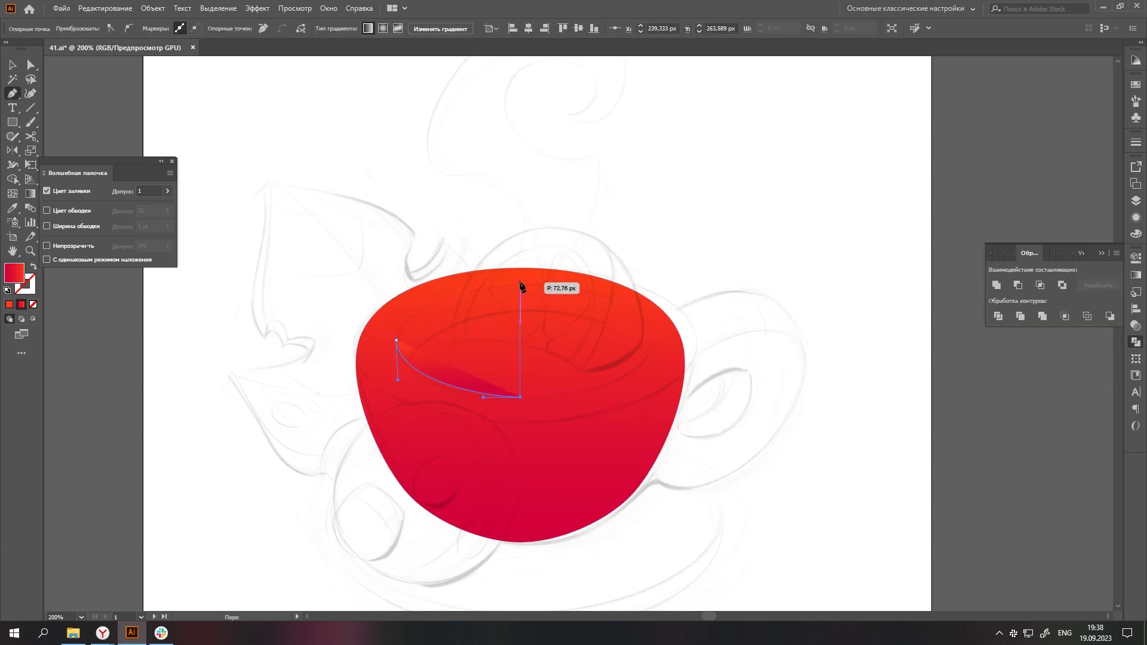
- Draw half the cup rim, mirror a copy beside it and merge them into one oval
left_click(520, 285)
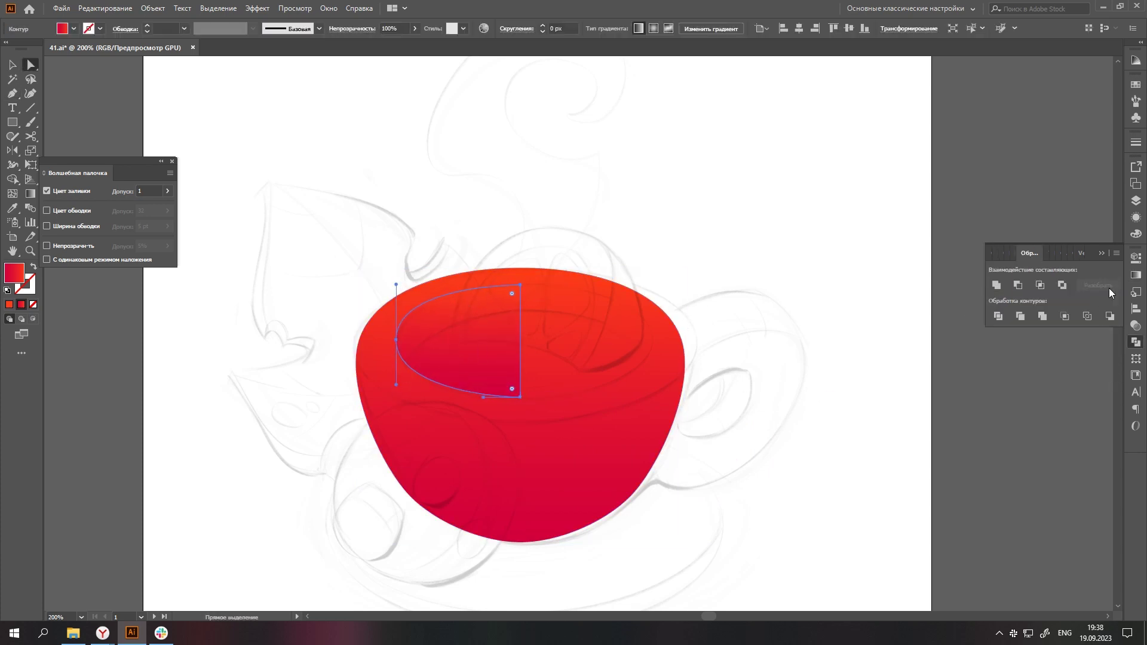
scroll(512, 389, "down", 1, "alt")
left_click_drag(517, 420, 653, 420, "alt")
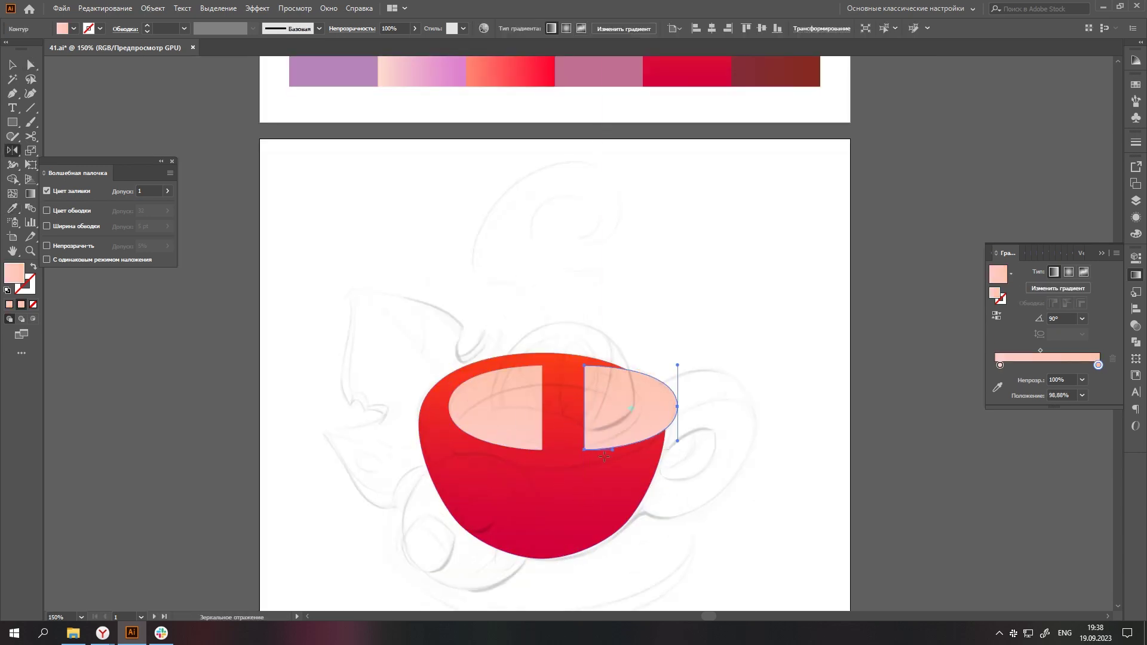
scroll(597, 418, "up", 2, "alt")
left_click_drag(494, 436, 378, 435)
key("ctrl+shift+F9")
left_click(997, 285)
- Fill the oval with a 0° gradient, make its left stop deeper mauve, and enlarge it to the opening
double_click(999, 365)
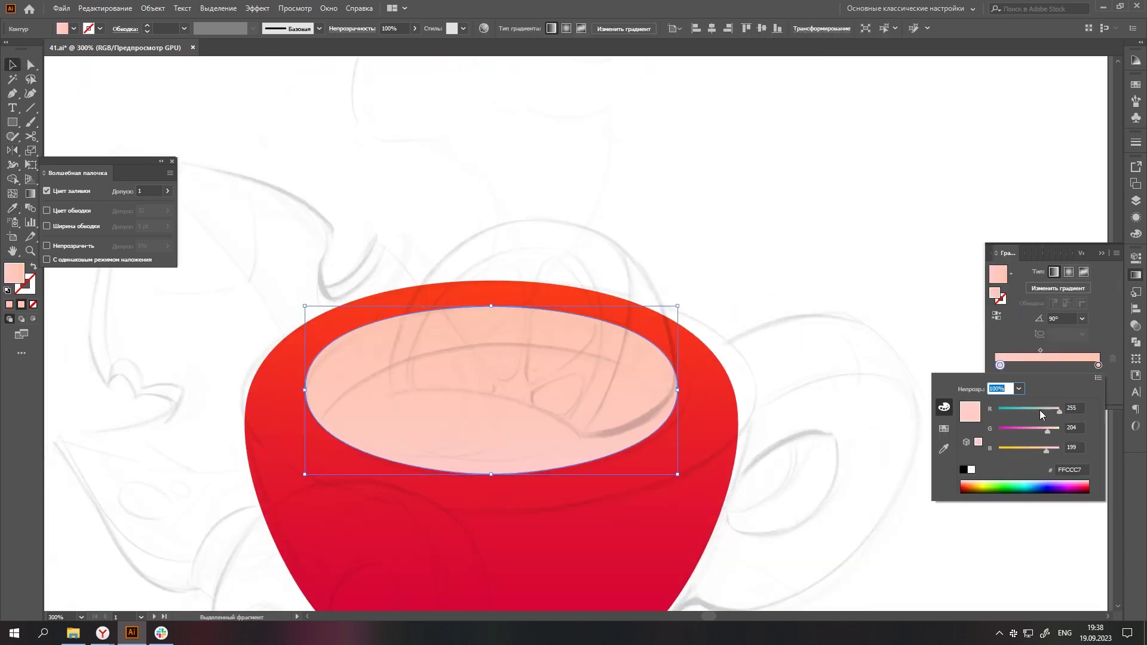
left_click(1052, 414)
left_click(1081, 318)
left_click(1092, 439)
scroll(740, 436, "down", 2, "alt")
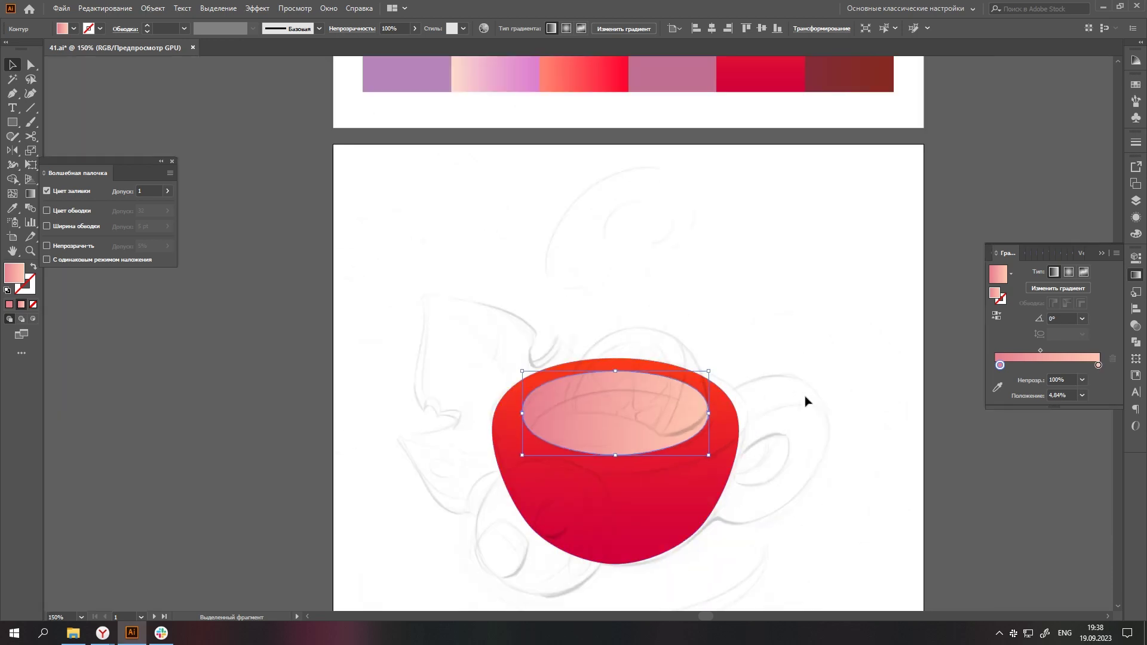
double_click(999, 365)
left_click(1048, 412)
scroll(853, 469, "up", 1, "alt")
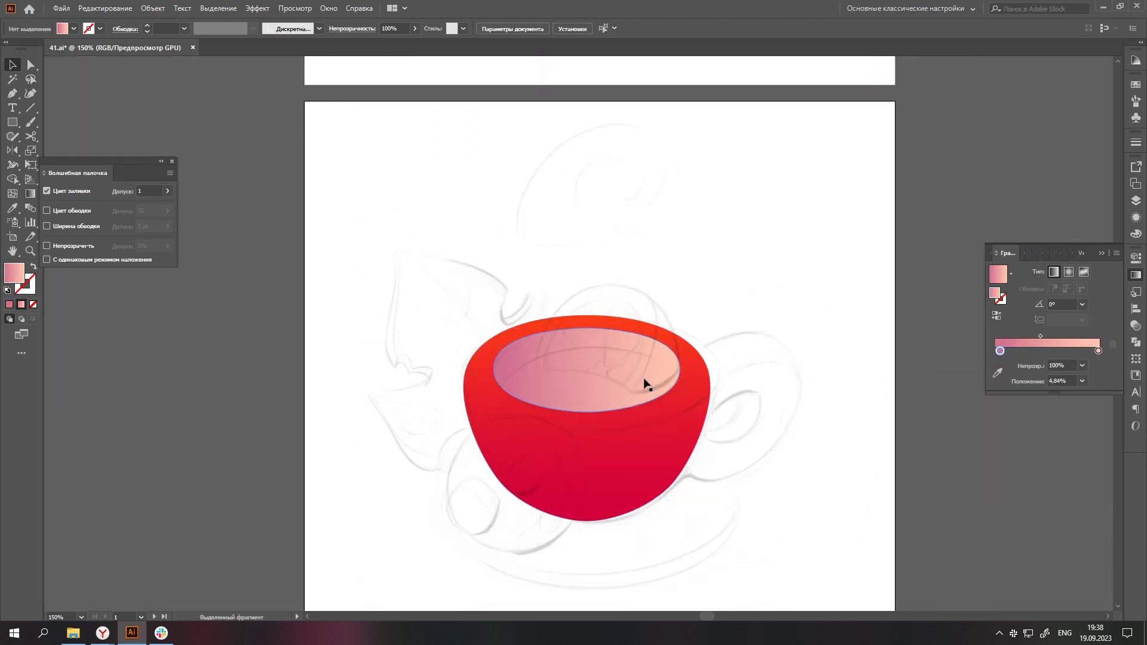
left_click_drag(716, 302, 714, 301)
double_click(999, 365)
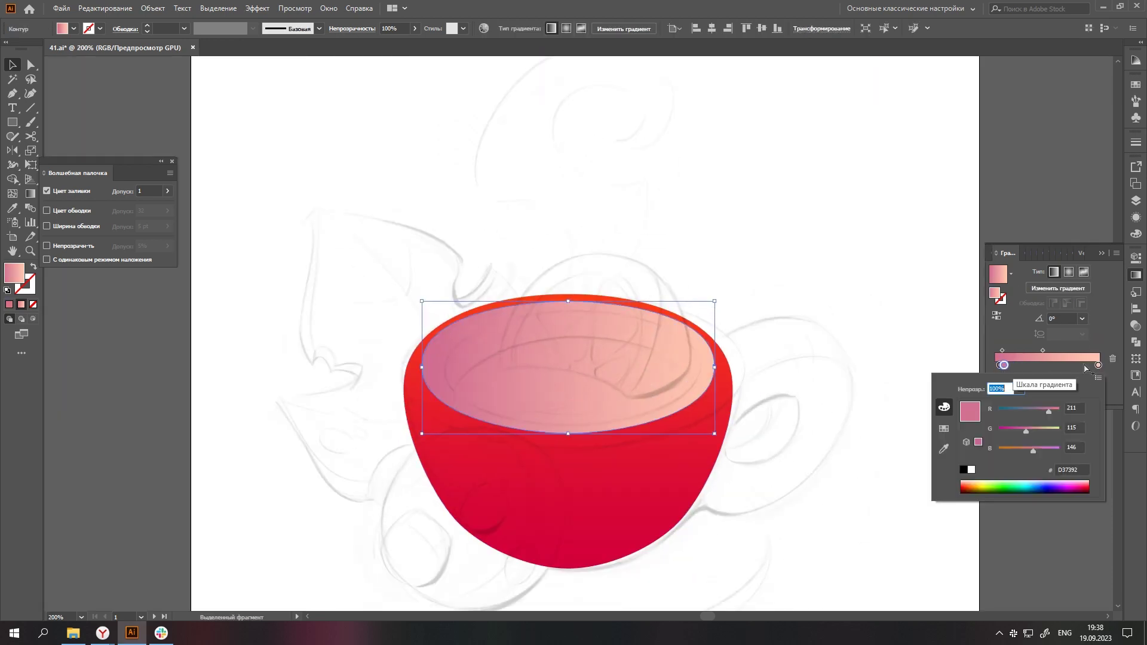
- Make the oval's left gradient colour light peach and paste a mauve copy on top
double_click(1000, 365)
left_click_drag(1052, 409, 1059, 411)
key("Escape")
key("ctrl+bracketleft")
key("a")
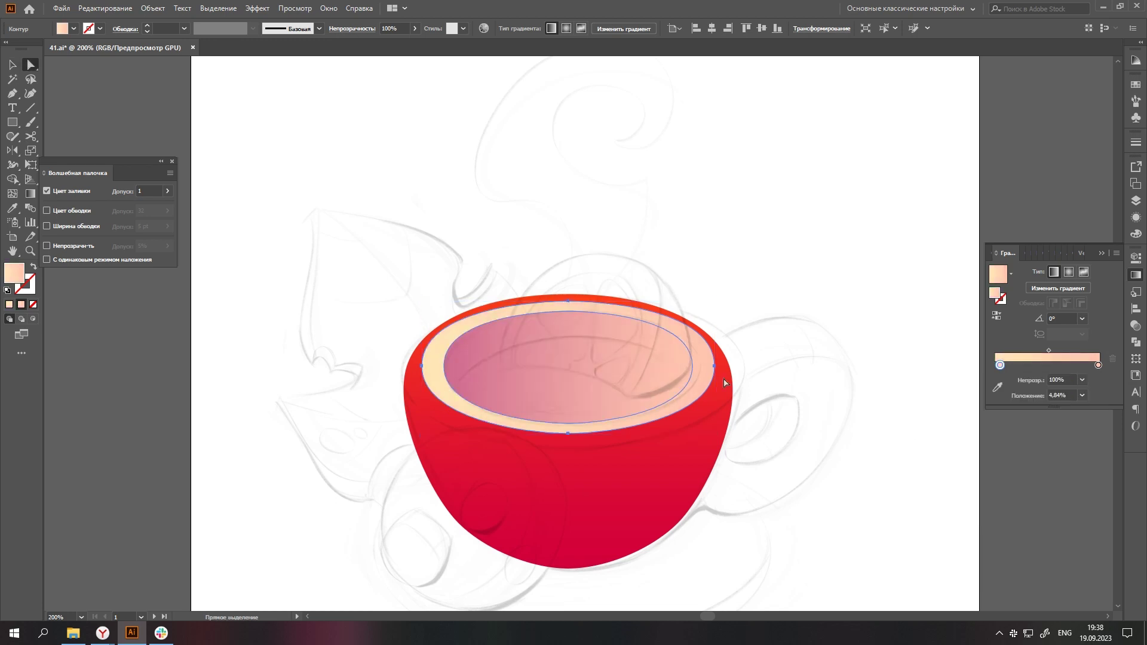
- Adjust the rim oval's anchor points with Direct Selection, then deselect the rim shapes
scroll(558, 302, "up", 1, "alt")
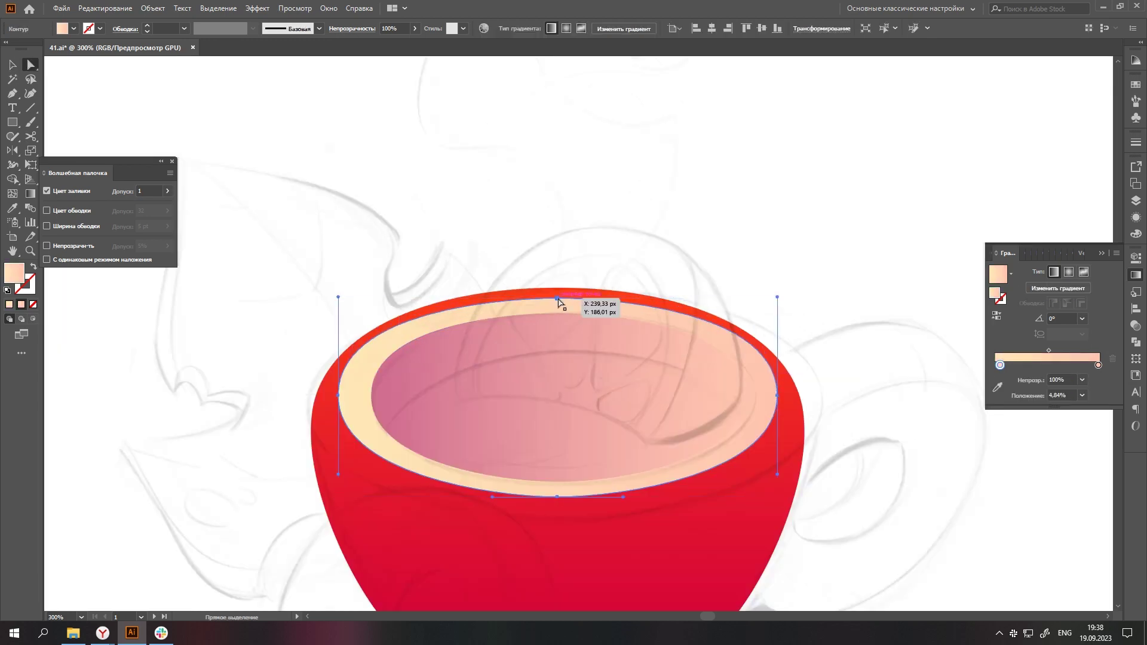
scroll(558, 298, "up", 1, "alt")
scroll(558, 359, "down", 1)
key("a")
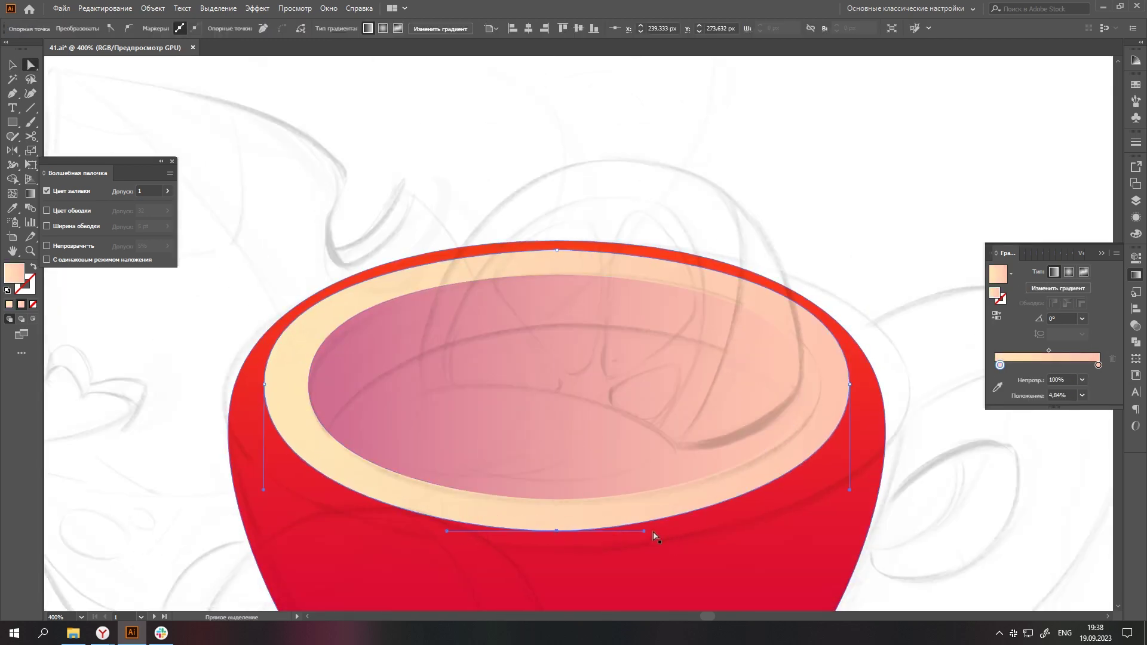
scroll(668, 538, "down", 3, "alt")
scroll(531, 374, "down", 1, "alt")
scroll(289, 366, "up", 4, "alt")
scroll(717, 366, "down", 4, "alt")
left_click(718, 365)
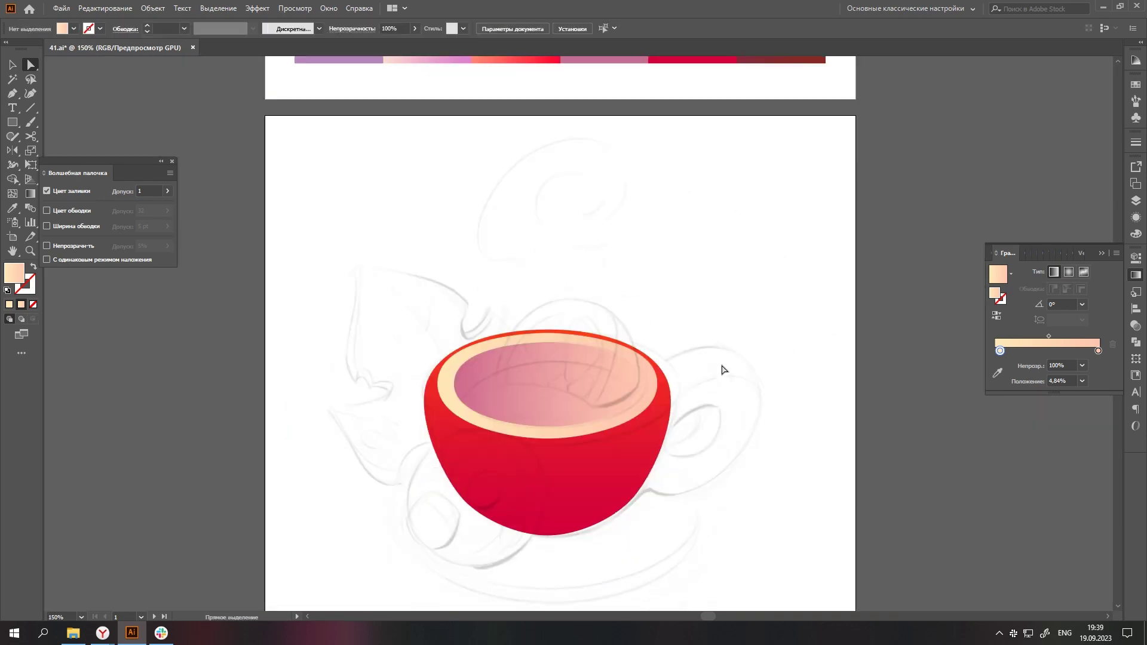
- Select the red cup body and begin the handle outline at the cup's side
left_click(651, 442)
key("p")
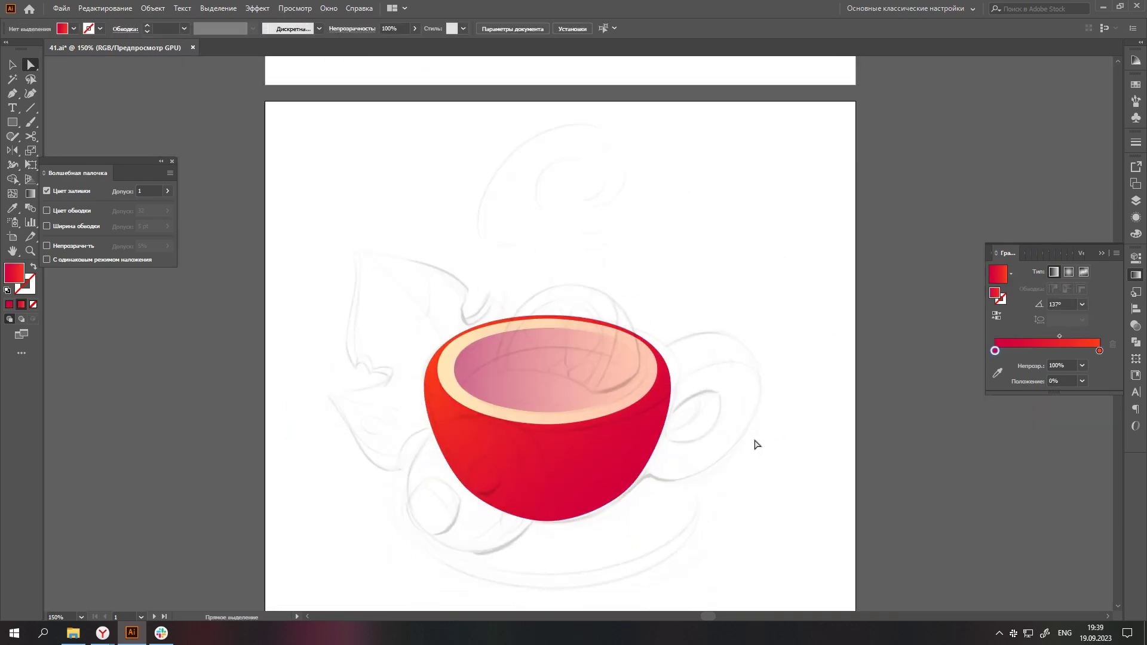
scroll(666, 358, "up", 2, "alt")
scroll(572, 375, "up", 1, "alt")
left_click(572, 376)
- Pen-draw the curved handle loop on the cup's right side and close the shape
mouse_move(748, 321)
left_mouse_down()
mouse_move(827, 339)
mouse_move(834, 431)
left_mouse_up()
scroll(836, 361, "down", 3, "alt")
scroll(836, 370, "up", 2, "alt")
left_click_drag(711, 524, 609, 524)
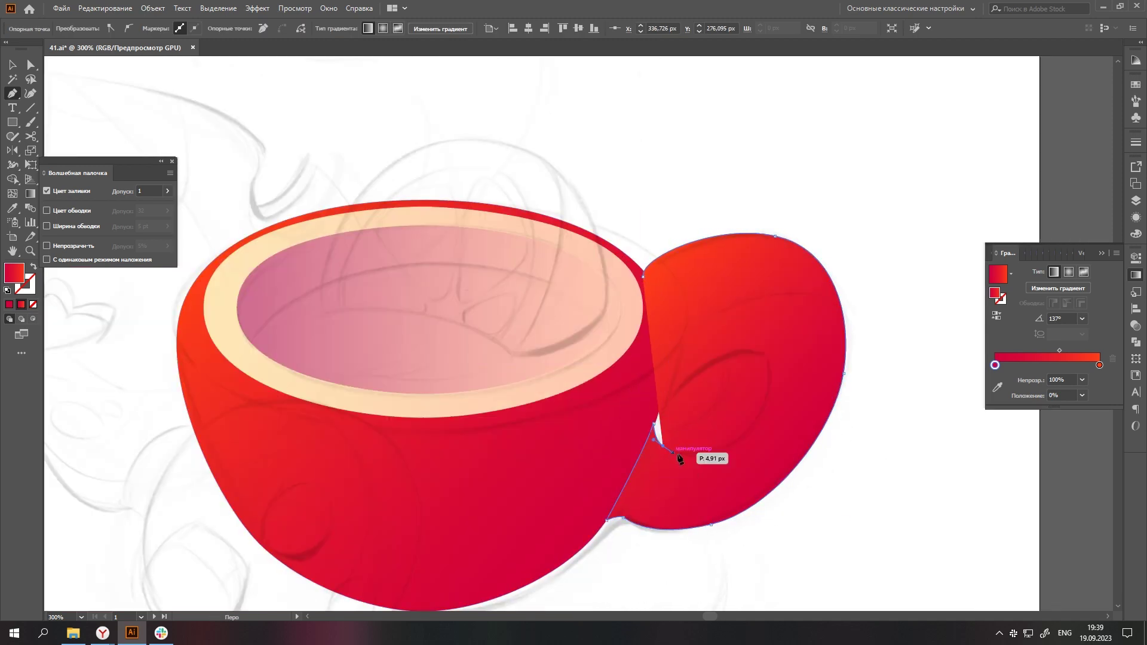
scroll(680, 458, "up", 1, "alt")
left_click_drag(717, 333, 700, 340)
left_click_drag(630, 399, 629, 406)
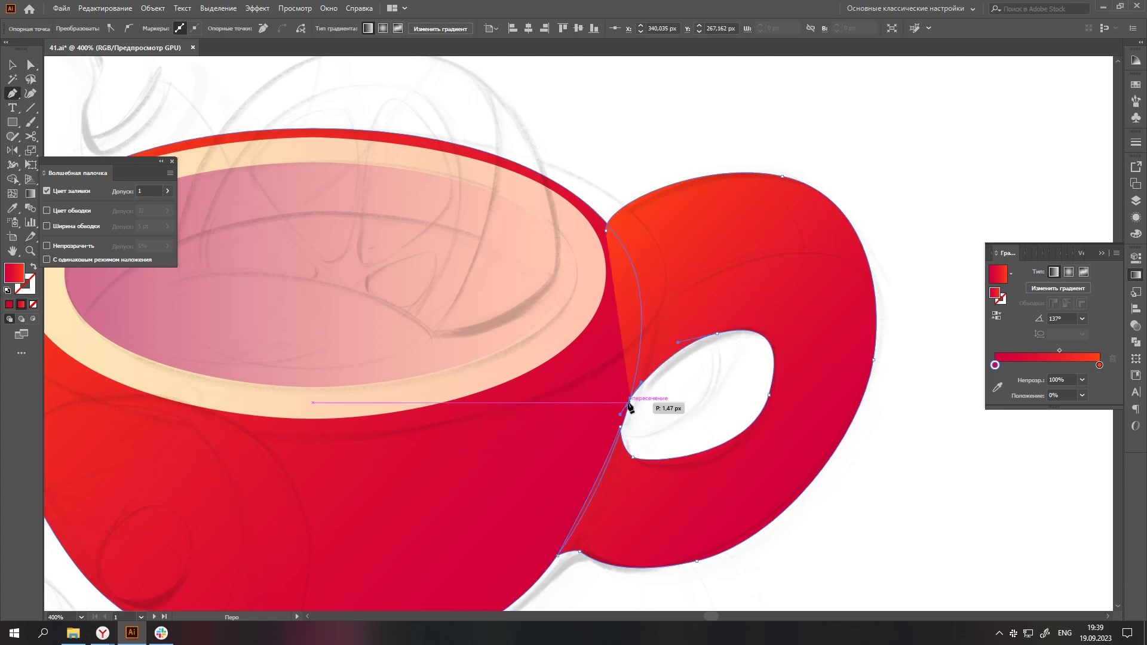
left_click(604, 224)
scroll(604, 224, "down", 1)
- Set the handle gradient to 90° with a darker stop and smooth its bottom curve
left_click(1082, 318)
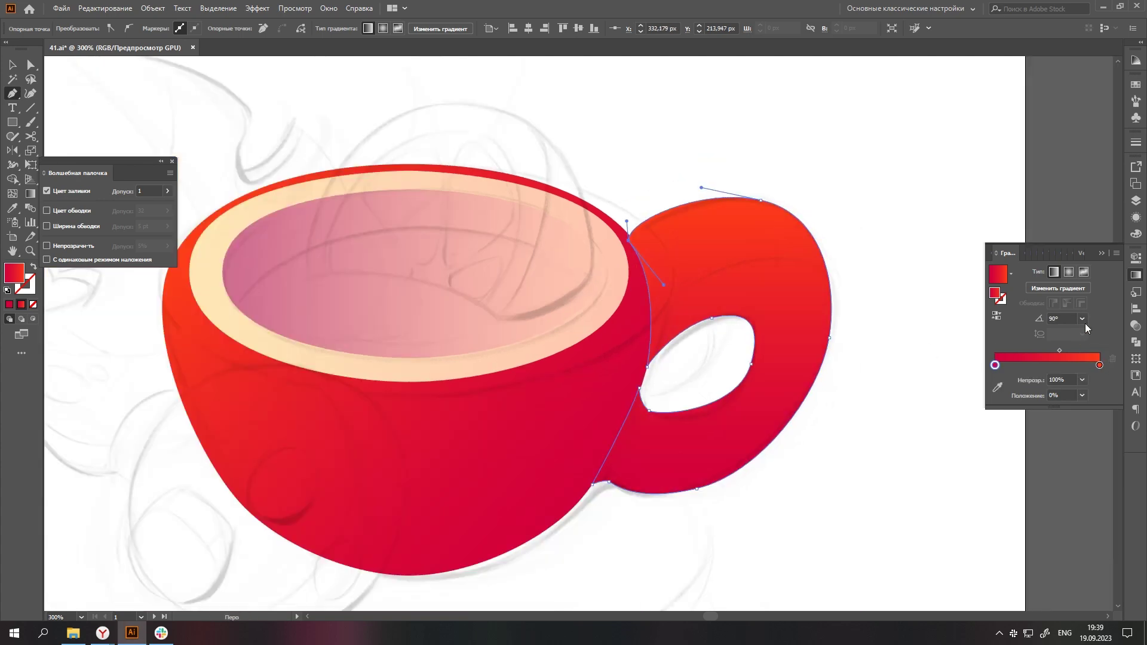
double_click(1099, 365)
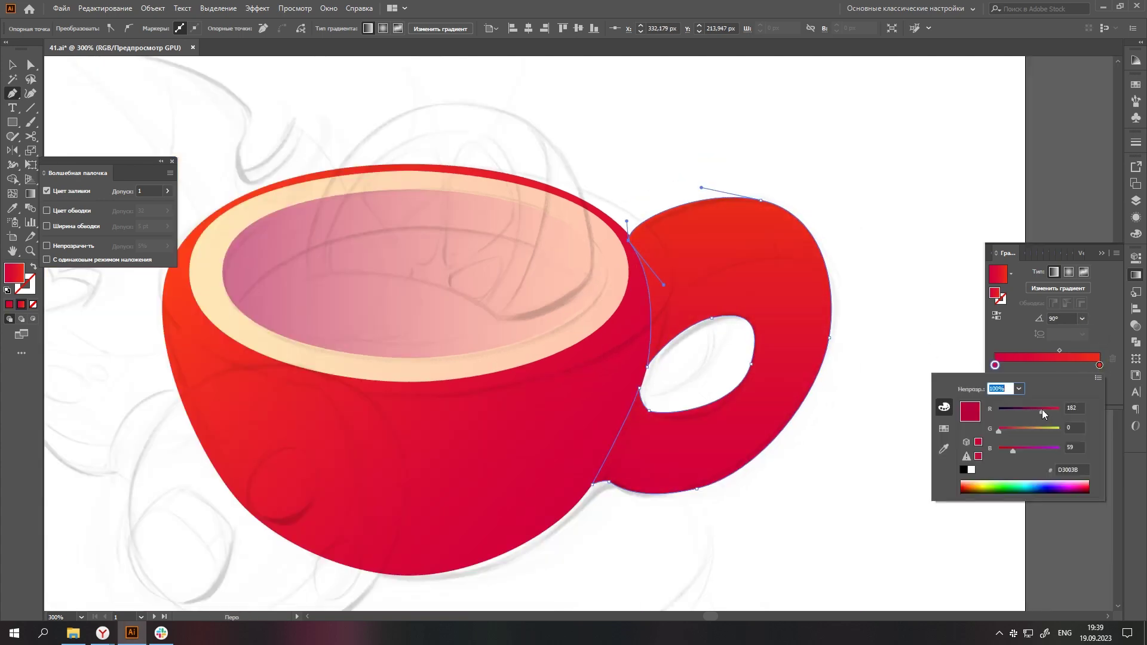
scroll(787, 449, "down", 1, "alt")
scroll(787, 449, "up", 1, "alt")
left_click_drag(767, 468, 775, 464)
left_click(852, 404)
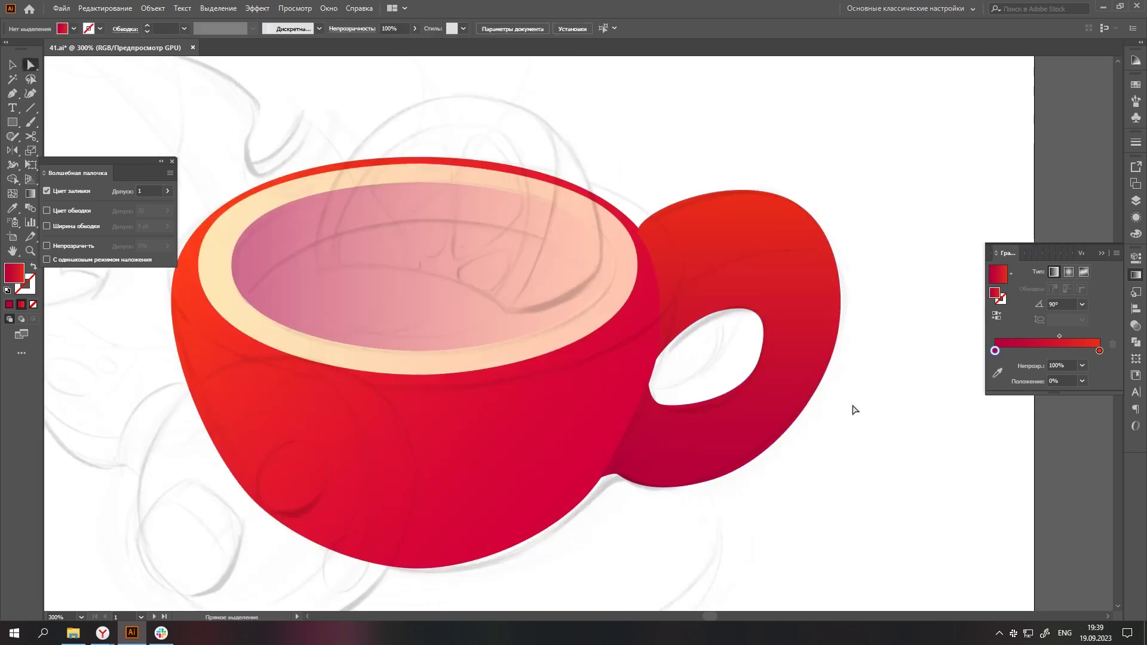
scroll(809, 466, "down", 1)
scroll(750, 358, "up", 2)
- Pen-draw a closed shadow shape inside the handle hole
key("p")
left_click_drag(731, 272, 779, 250)
left_click_drag(718, 352, 675, 376)
left_click(650, 361)
left_click(637, 424)
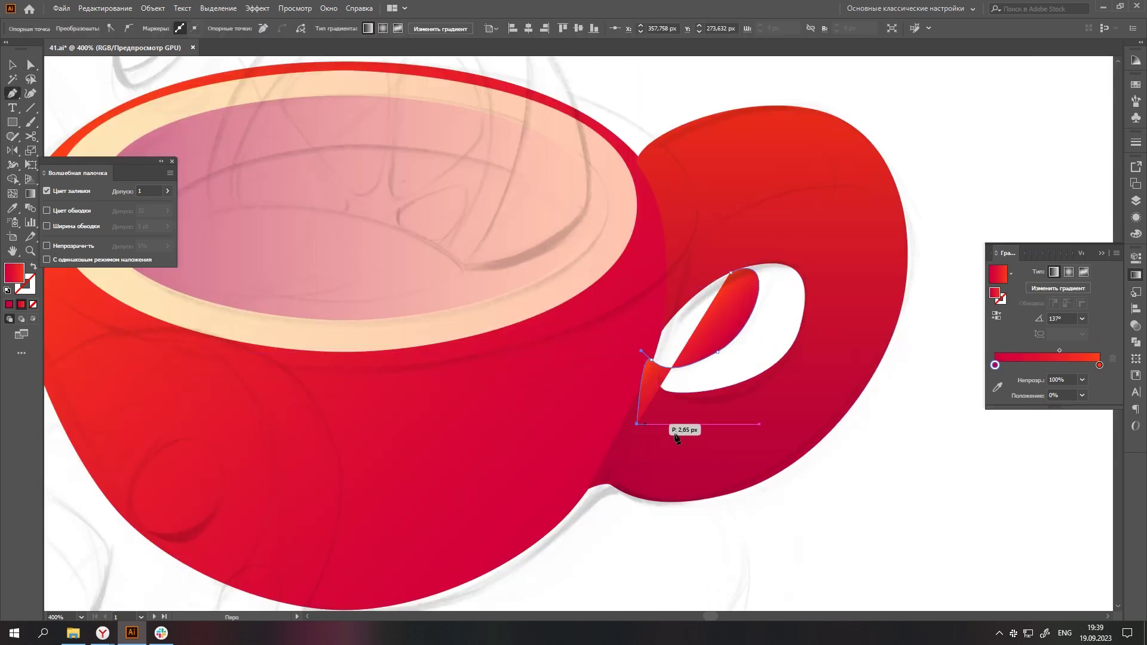
left_click(743, 436)
left_click(817, 331)
left_click(809, 242)
- Reverse the hole shape's gradient and recolour its gradient stops
key("ctrl+minus")
left_click(996, 316)
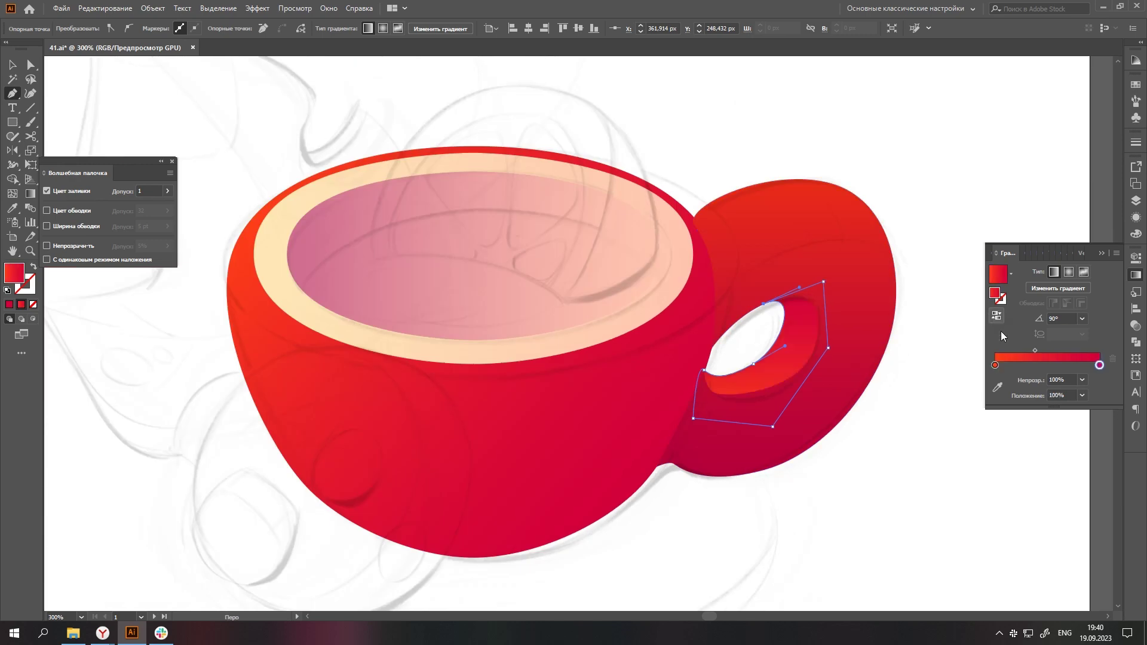
double_click(1099, 365)
left_click(861, 441)
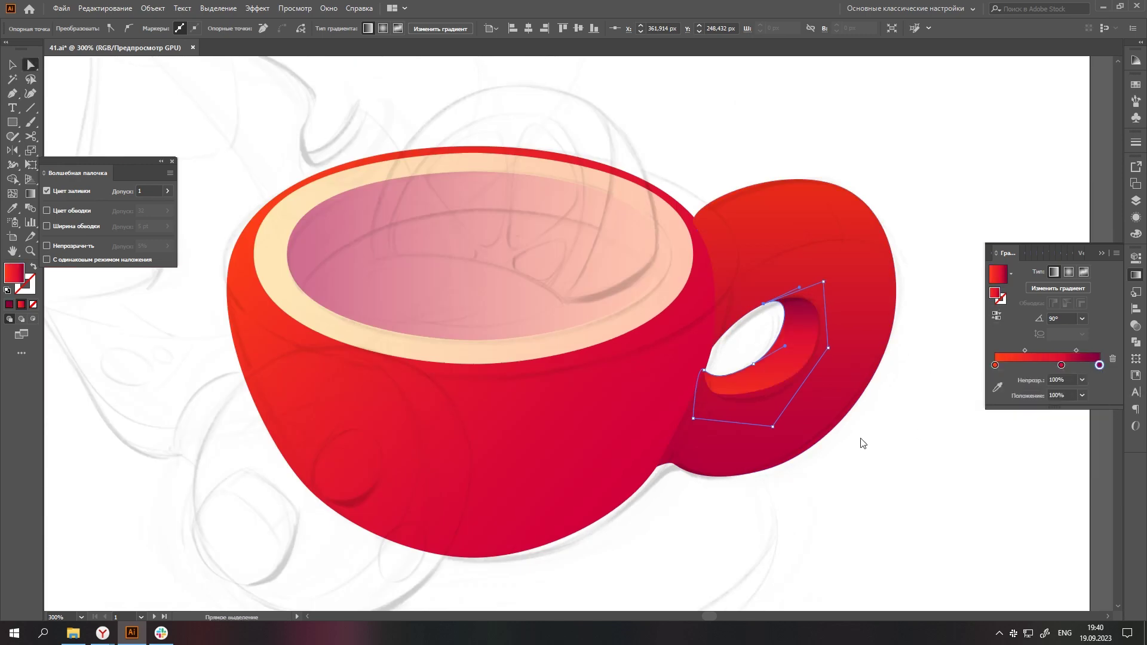
key("ctrl+minus")
key("ctrl+plus")
double_click(1099, 365)
key("Escape")
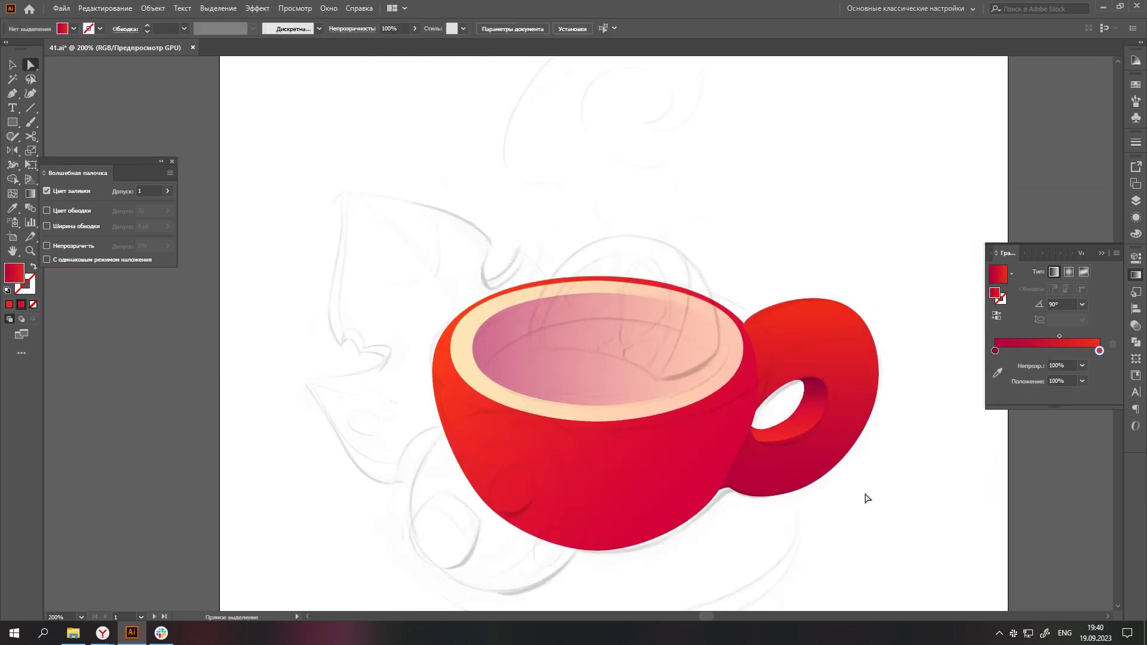
- Zoom in and select the inner handle-hole shape, then deselect everything to review the cup
left_click(851, 430)
key("ctrl+plus")
key("ctrl+plus")
key("ctrl+plus")
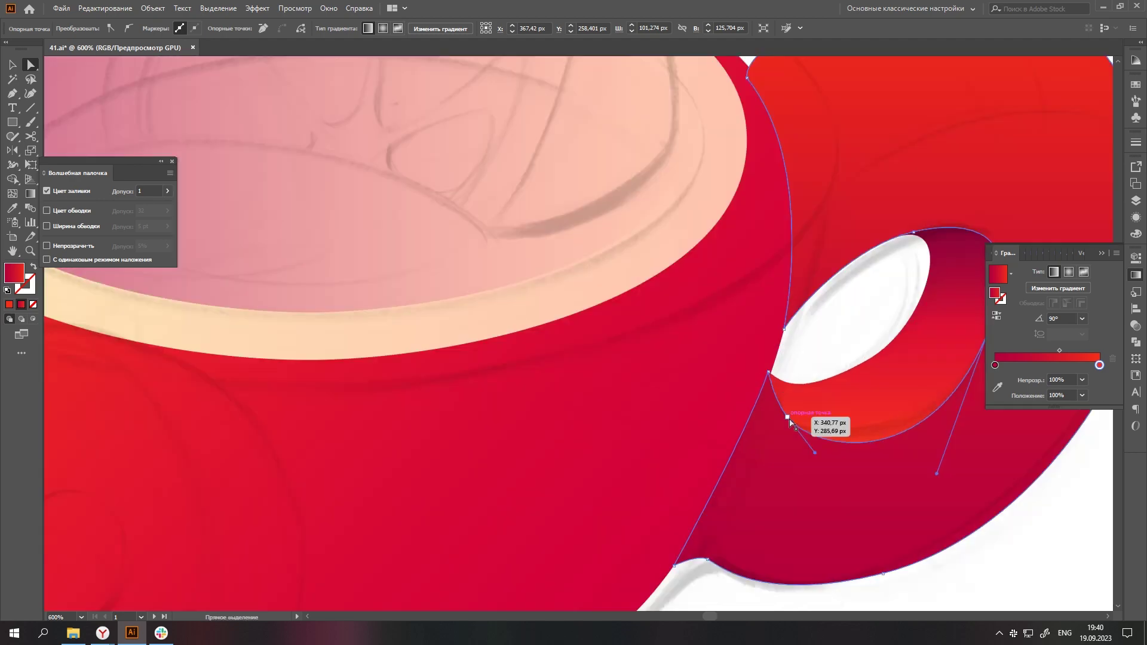
scroll(770, 434, "down", 1)
left_click(830, 396)
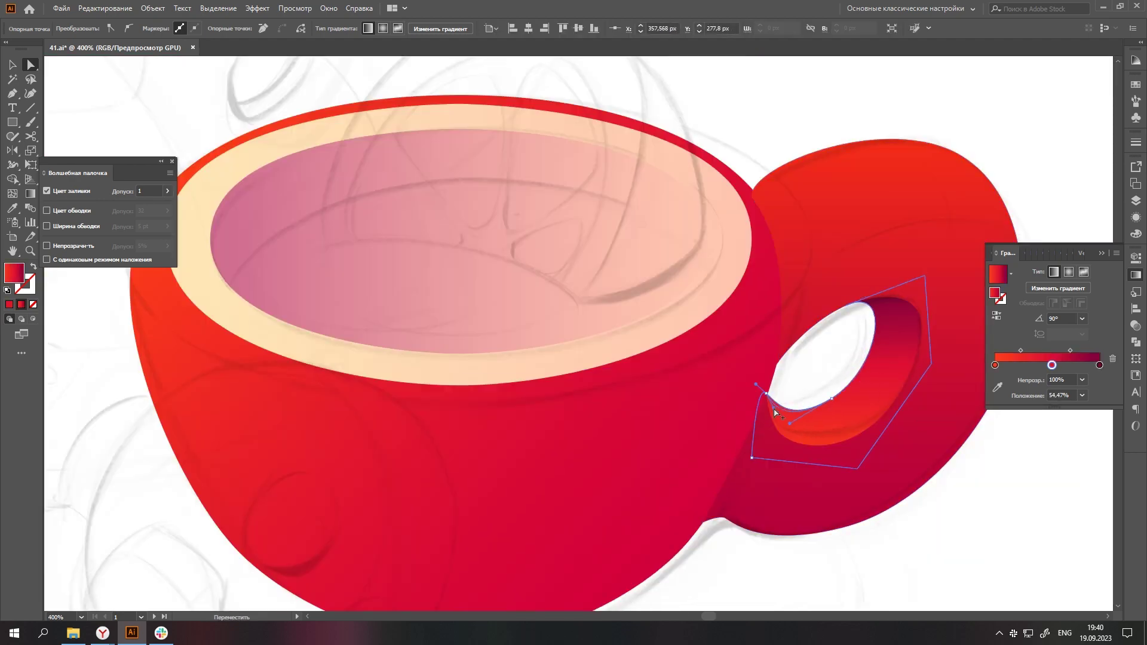
scroll(878, 461, "down", 5)
left_click(813, 501)
scroll(813, 501, "up", 5)
left_click(864, 389)
scroll(744, 397, "down", 1)
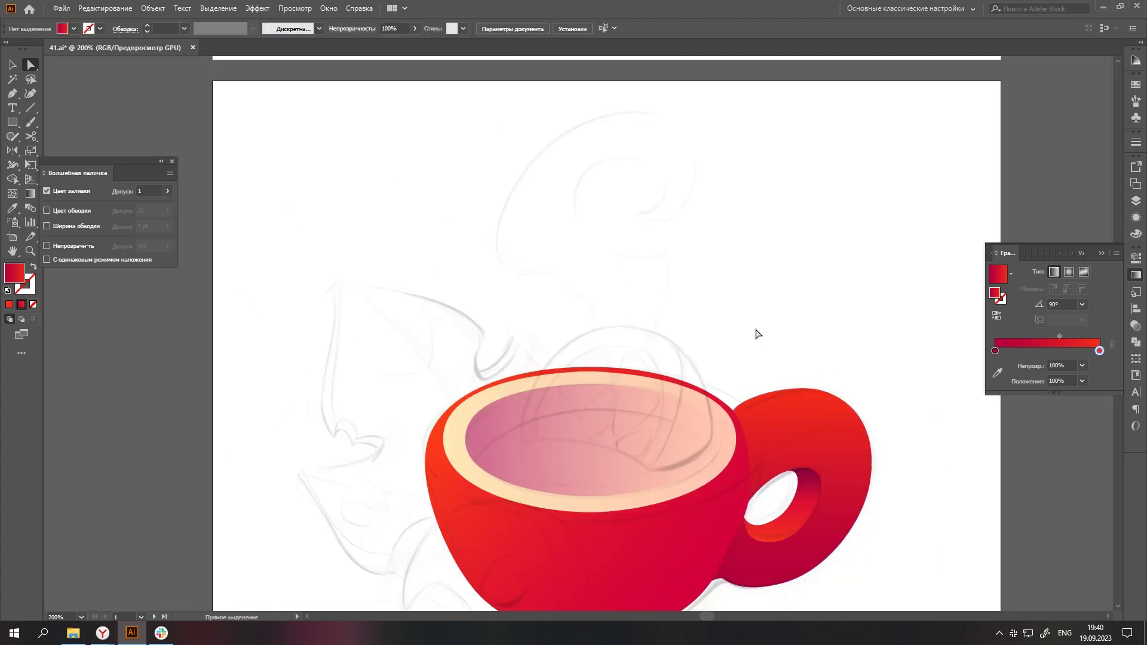
left_click(757, 330)
- Undo a stray curve and make a lower copy of the inner ellipse for the tea
left_click_drag(470, 385, 471, 419)
scroll(621, 336, "up", 1)
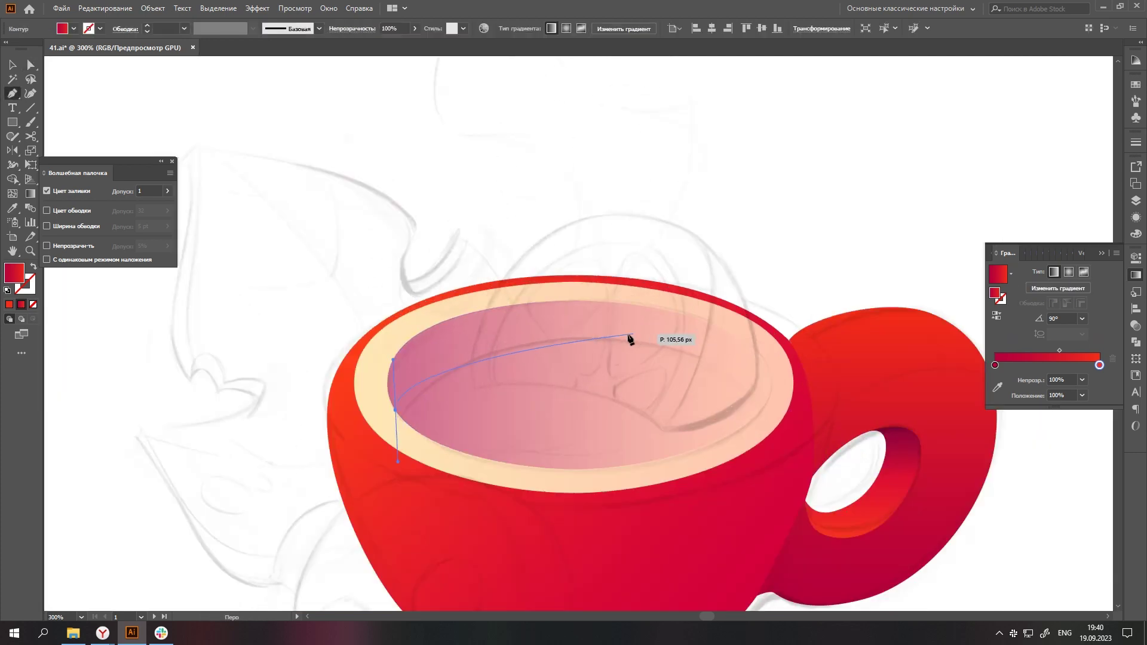
left_click_drag(757, 354, 735, 435)
key("ctrl+z")
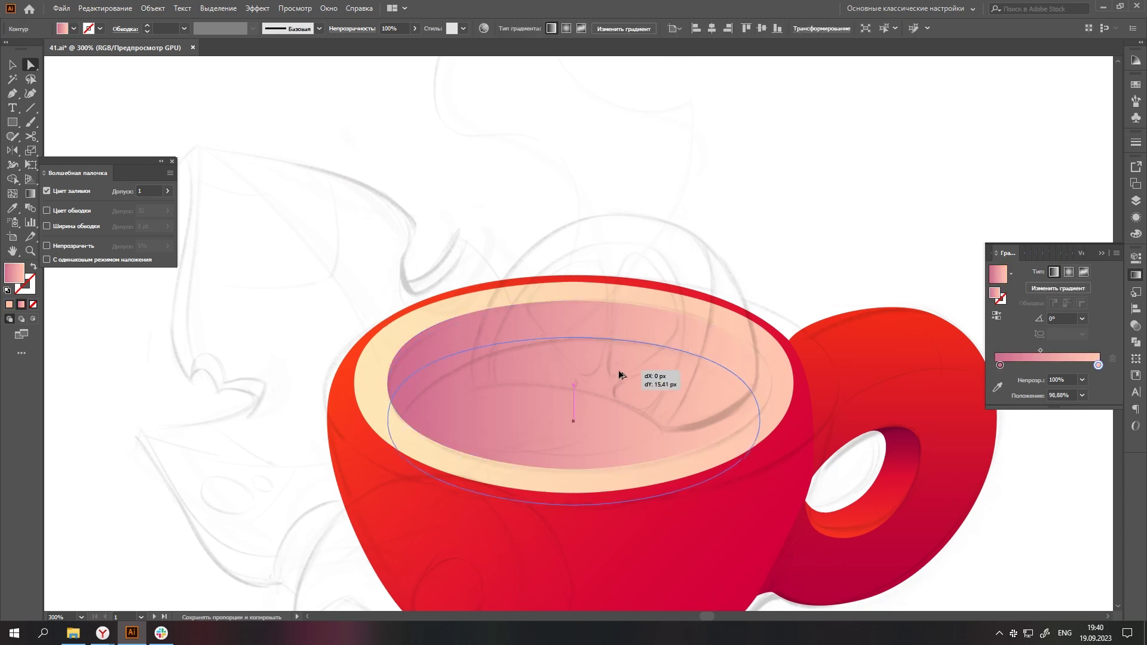
left_click_drag(617, 372, 769, 435)
- Give the tea ellipse a dark red, red and orange gradient at a 20° angle
scroll(499, 476, "down", 1)
double_click(999, 365)
mouse_move(1001, 432)
left_mouse_down()
mouse_move(1031, 413)
mouse_move(1009, 449)
mouse_move(1040, 426)
left_mouse_up()
double_click(1049, 365)
double_click(1098, 365)
key("Escape")
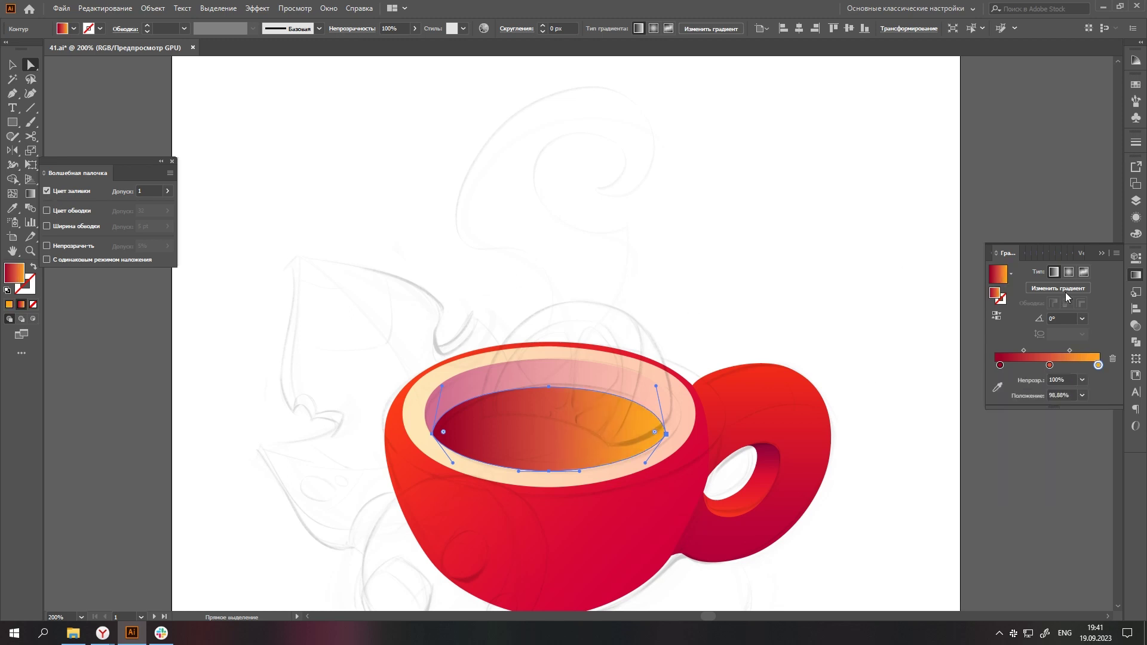
left_click(1062, 318)
type("20")
key("Return")
- Hide the sketch layer to preview the whole cup, then show it again
left_click(762, 344)
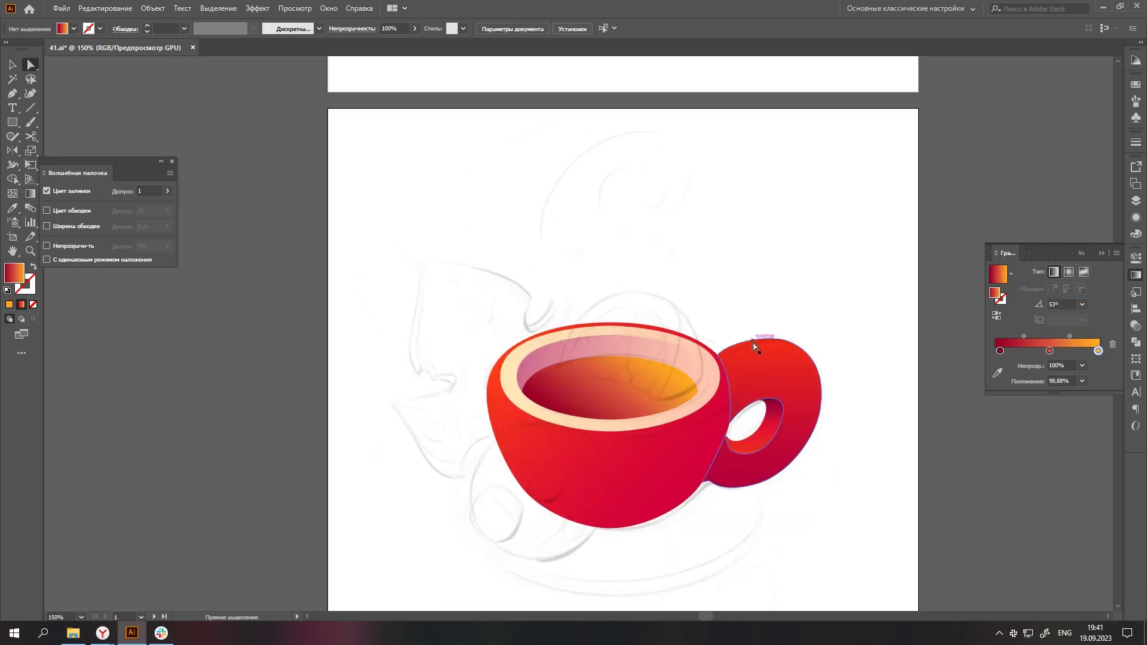
left_click(1135, 201)
left_click(971, 180)
key("ctrl+1")
left_click(971, 181)
scroll(757, 339, "up", 1)
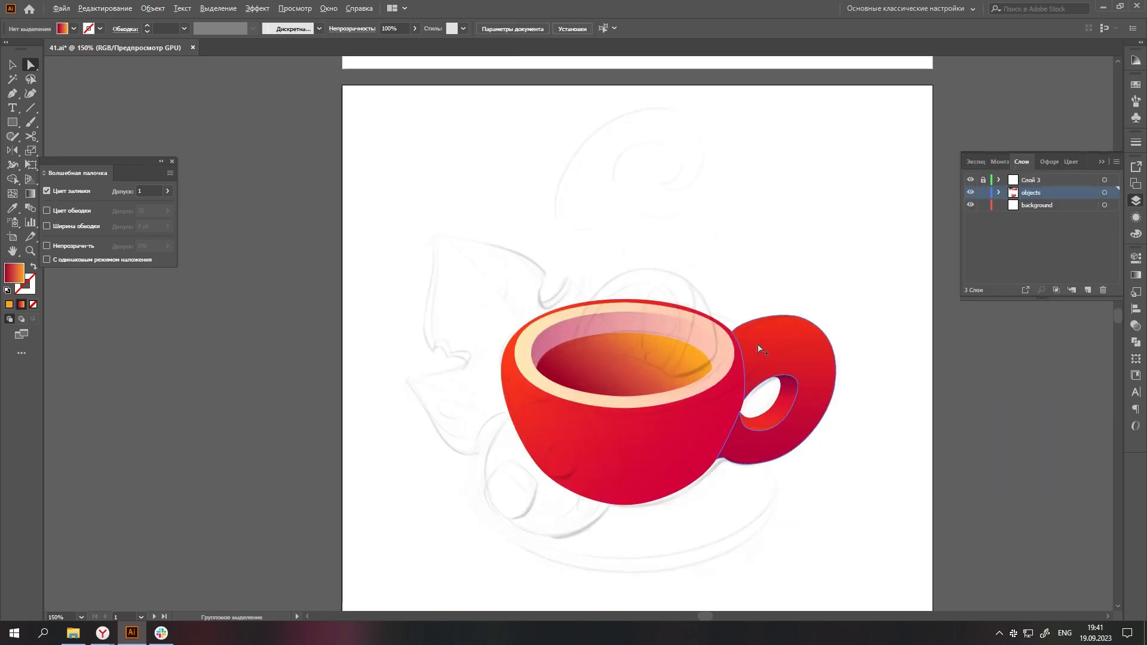
scroll(685, 418, "down", 1)
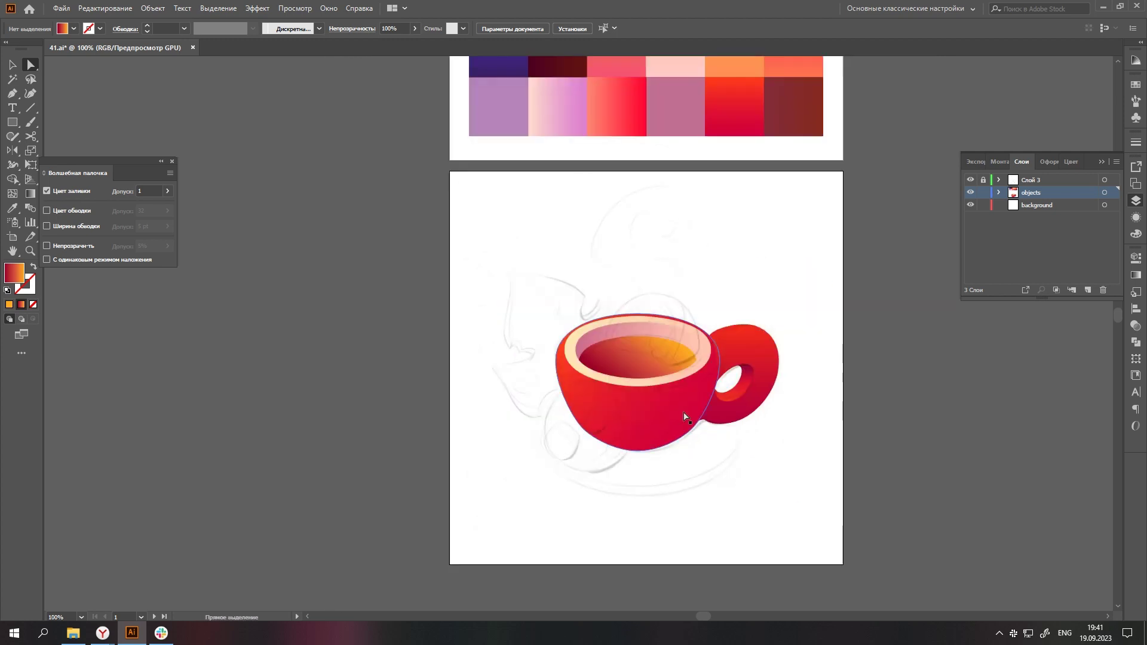
scroll(705, 425, "right", 1)
- Pen-draw the left half of the saucer and mirror a copy to the right
scroll(605, 382, "up", 2)
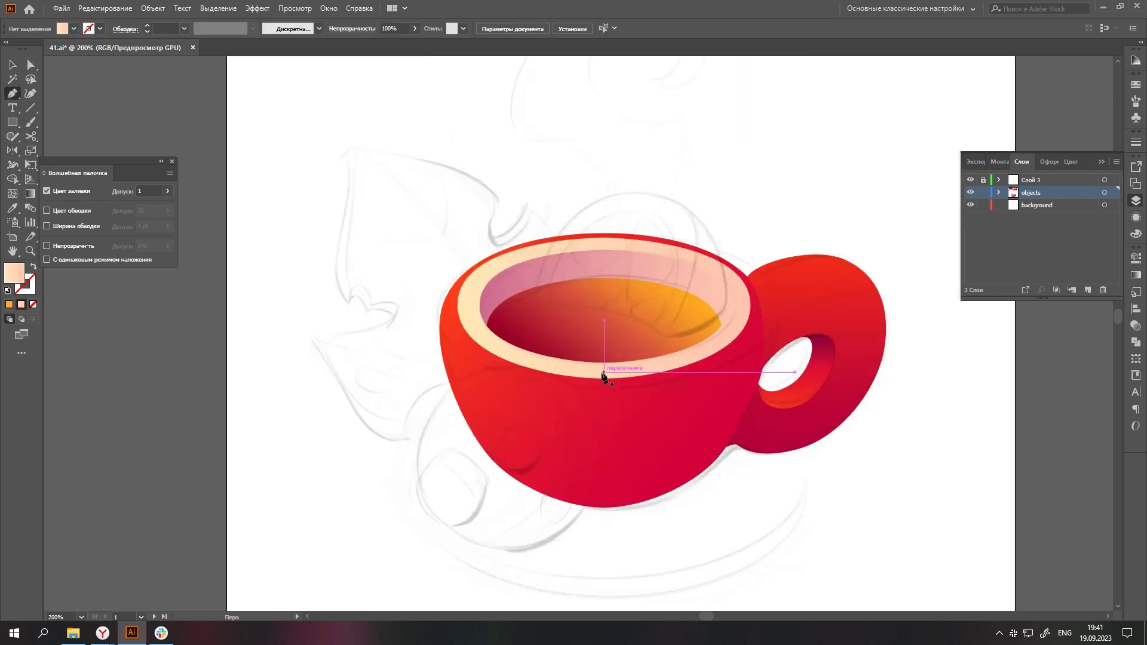
scroll(418, 454, "down", 1)
left_click_drag(412, 448, 408, 514)
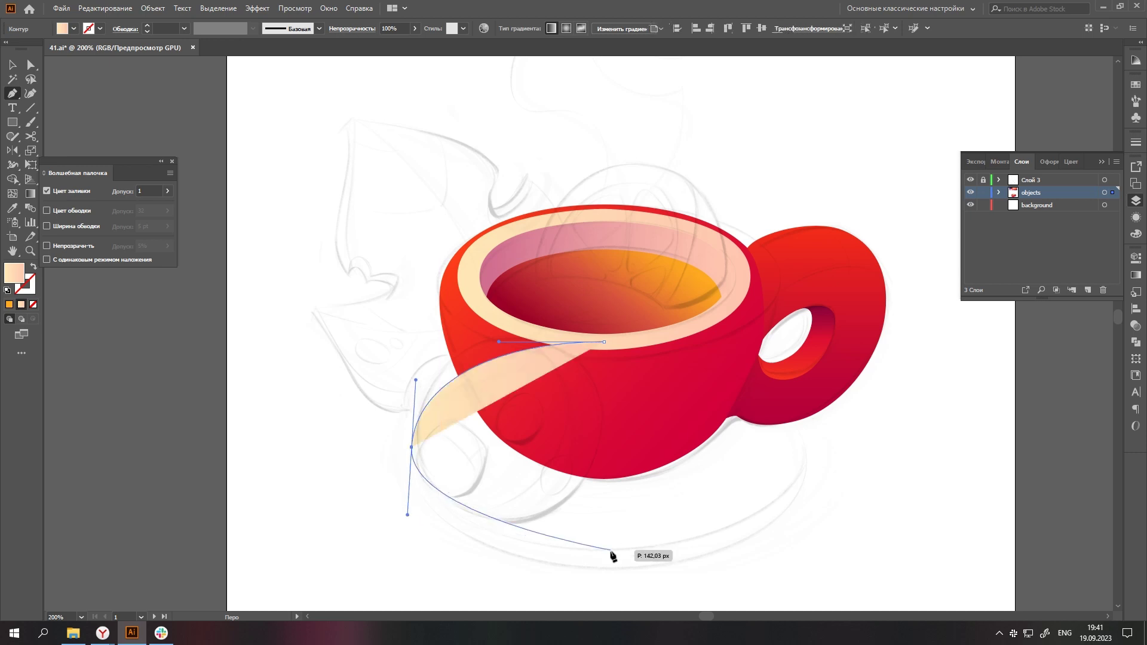
left_click_drag(604, 567, 721, 567)
left_click(604, 567)
mouse_move(541, 512)
left_mouse_down()
mouse_move(679, 537)
mouse_move(743, 462)
left_mouse_up()
key("ctrl+g")
- Snap the two saucer halves together and join the seam anchors
left_click(1136, 341)
scroll(571, 543, "up", 3)
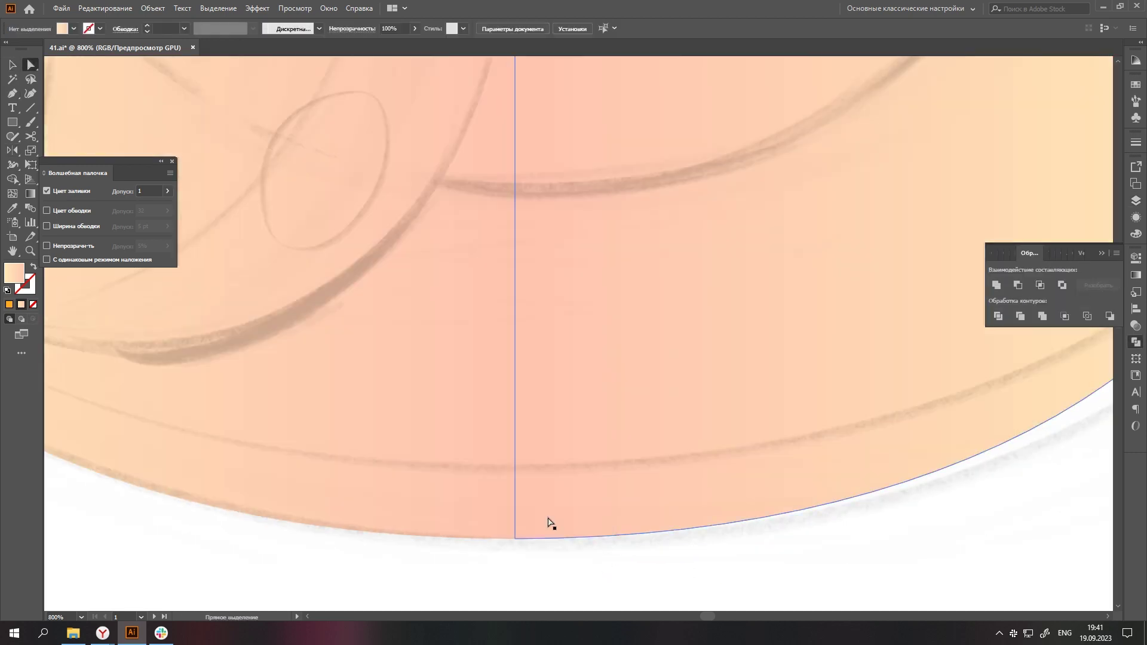
left_click_drag(546, 515, 487, 546)
key("a")
scroll(635, 509, "down", 2)
scroll(636, 509, "up", 5)
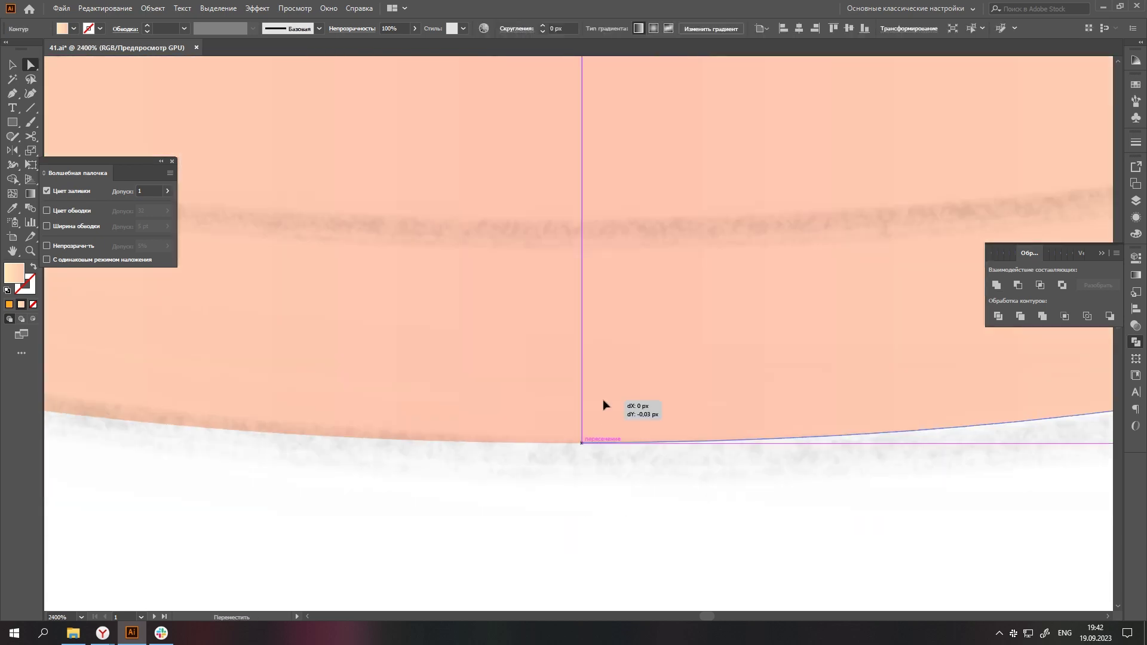
scroll(604, 400, "up", 3)
scroll(607, 338, "up", 3)
scroll(481, 442, "down", 5)
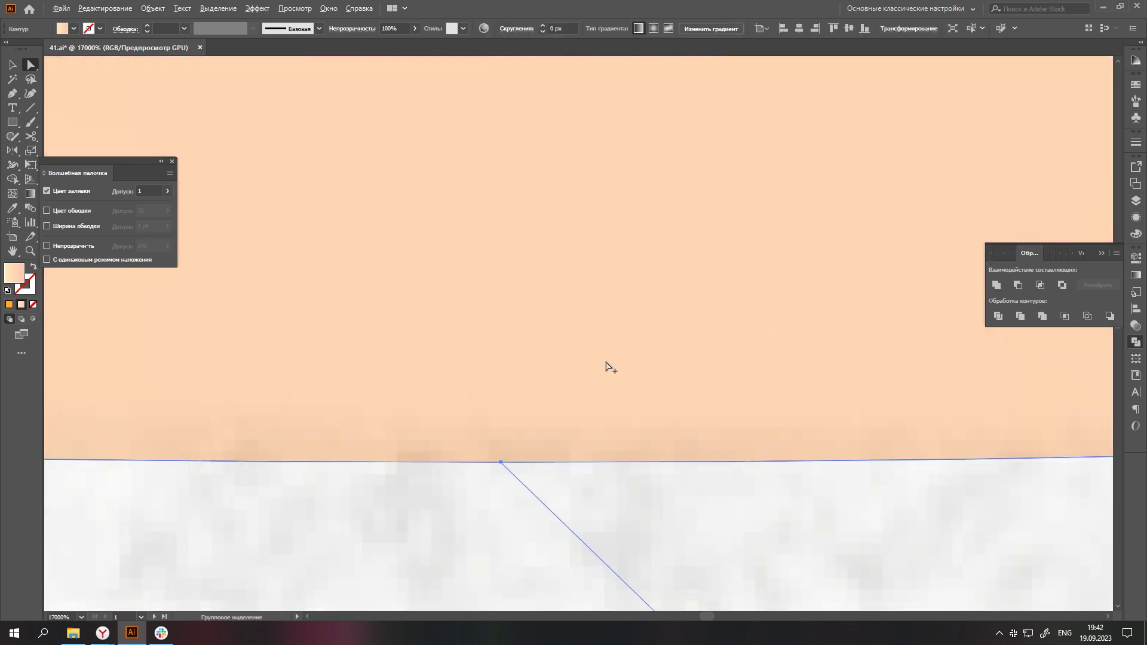
scroll(763, 324, "down", 7)
- Send the saucer behind the cup and move it into place underneath
key("v")
key("ctrl+shift+a")
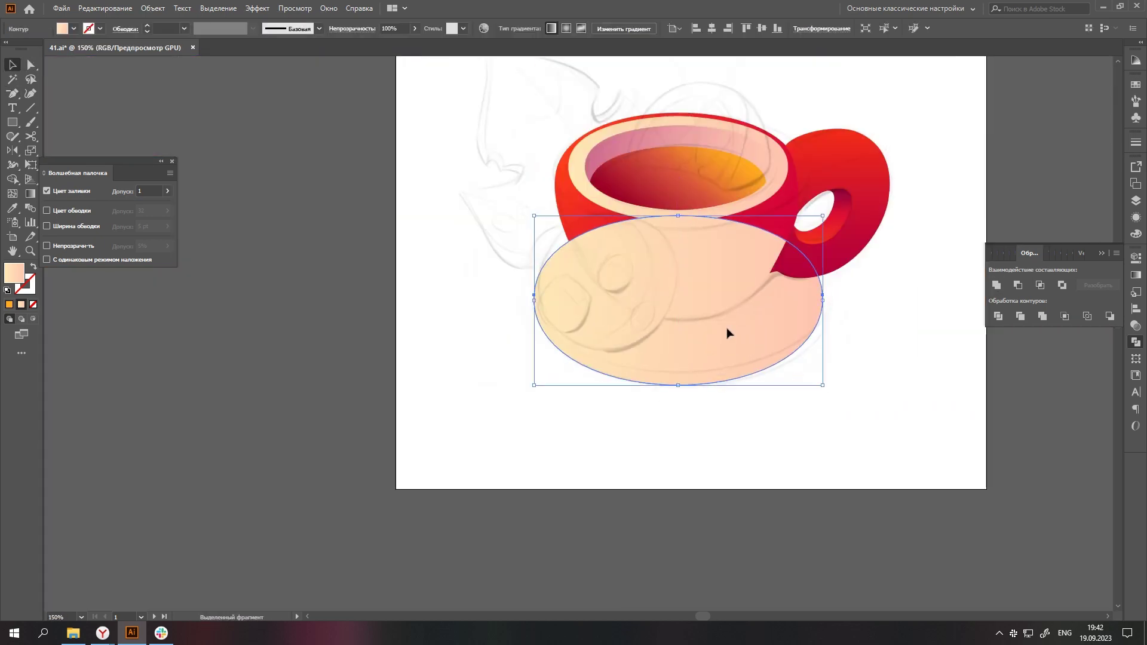
key("ctrl+shift+bracketleft")
key("ctrl+shift+a")
scroll(702, 379, "up", 1)
left_click_drag(684, 365, 750, 359)
scroll(633, 391, "down", 1)
scroll(717, 215, "down", 2)
- Eyedrop a red gradient onto the saucer and edit its right colour
key("i")
left_click(747, 149)
scroll(830, 323, "up", 1)
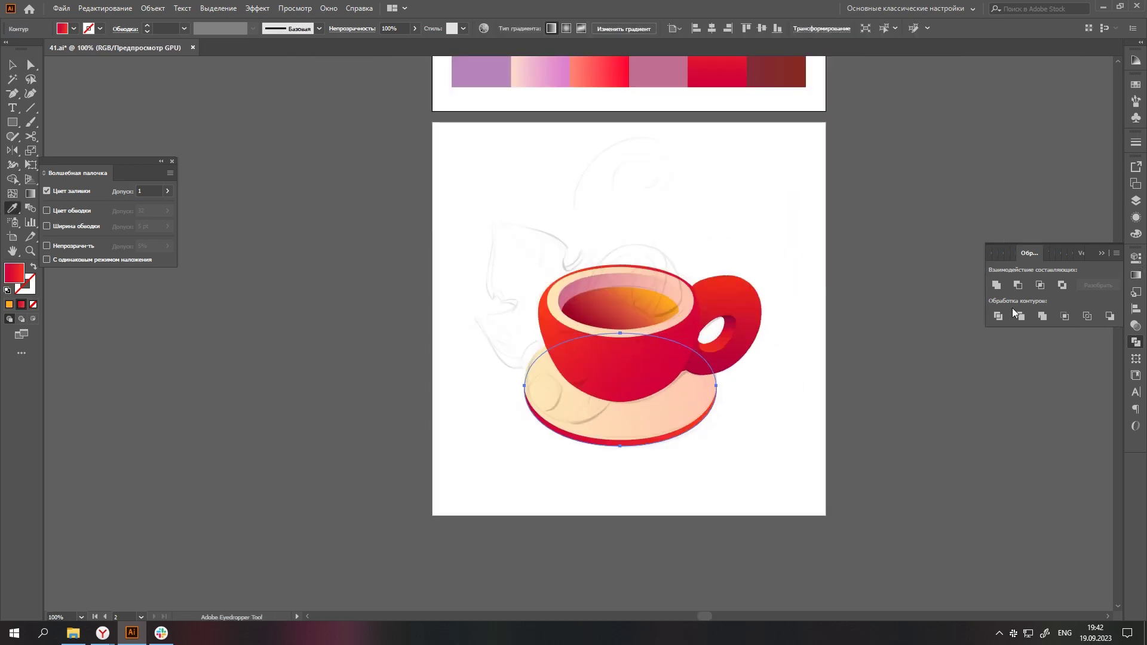
left_click(1136, 275)
double_click(1099, 365)
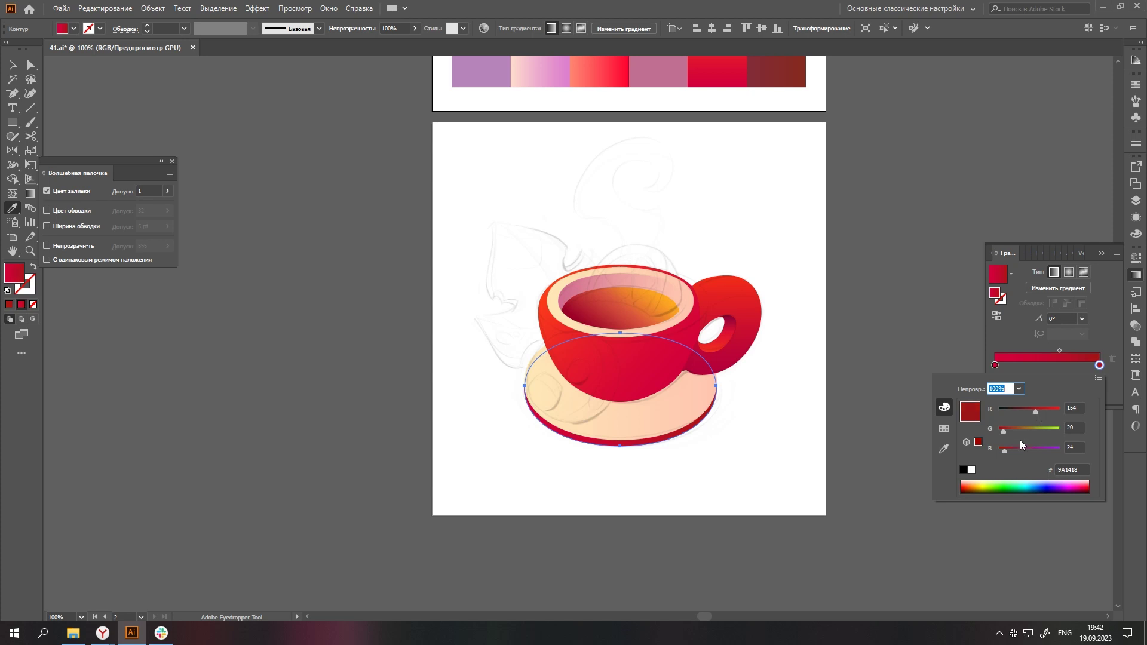
key("Escape")
- Give the saucer copy a peach fill and shrink it into the saucer top
scroll(634, 422, "up", 2)
left_click(635, 422)
key("v")
left_click_drag(798, 242, 786, 248)
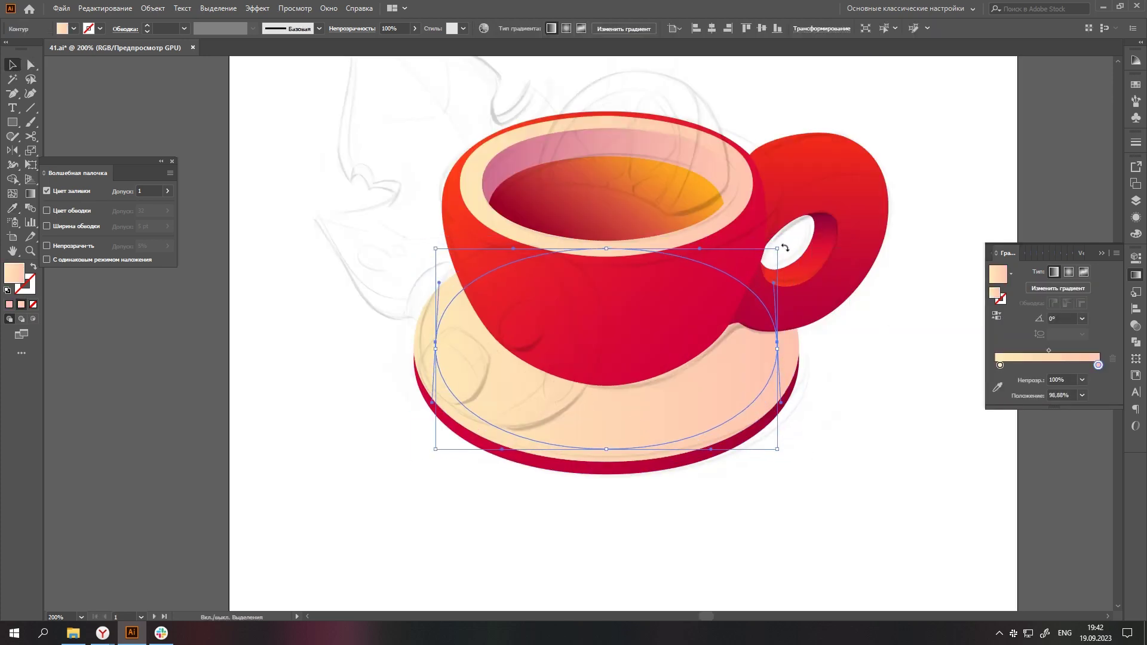
scroll(786, 248, "down", 3)
key("i")
left_click(724, 335)
key("ctrl+z")
scroll(597, 418, "up", 3)
key("a")
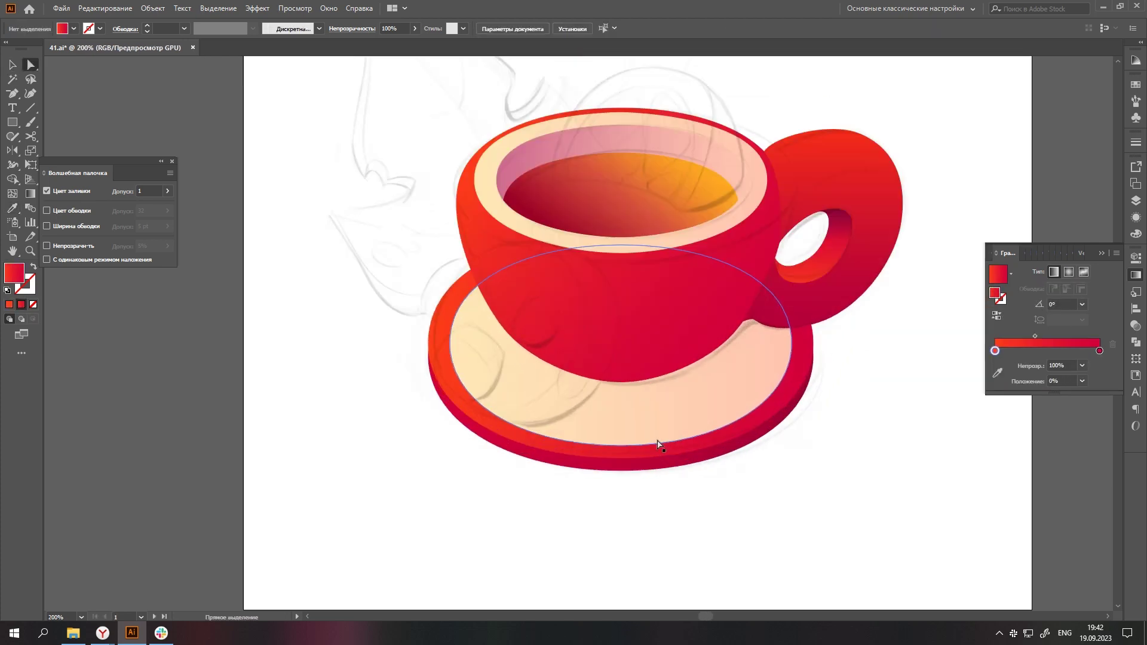
left_click_drag(788, 247, 787, 248)
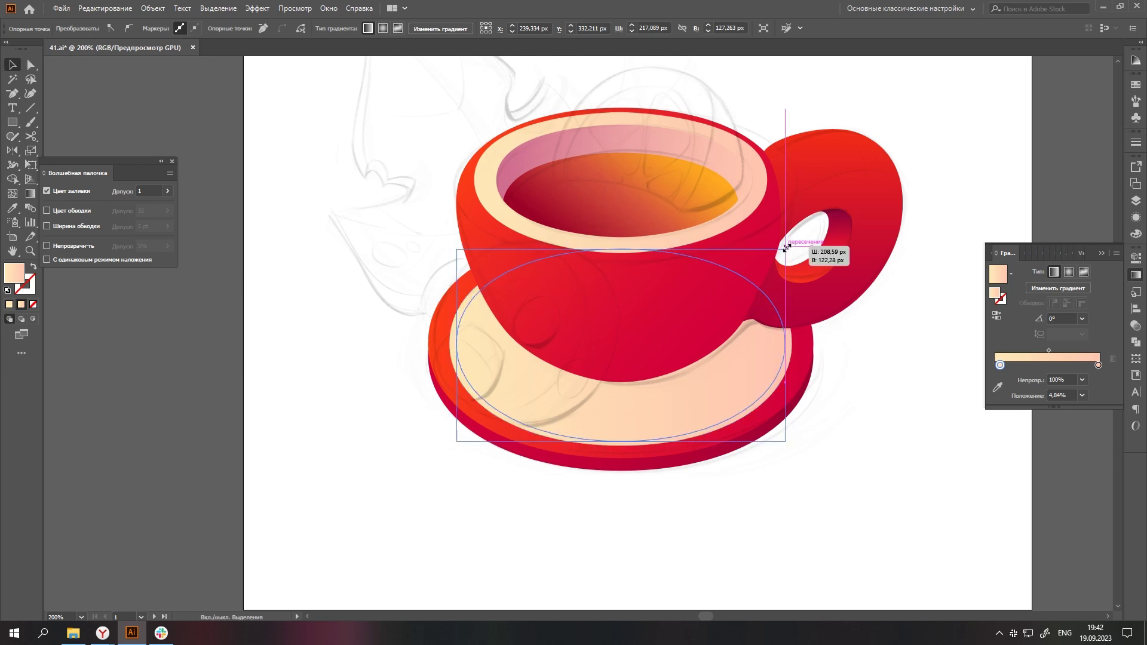
- Edit both colours of the saucer rim's red gradient
scroll(709, 453, "down", 2)
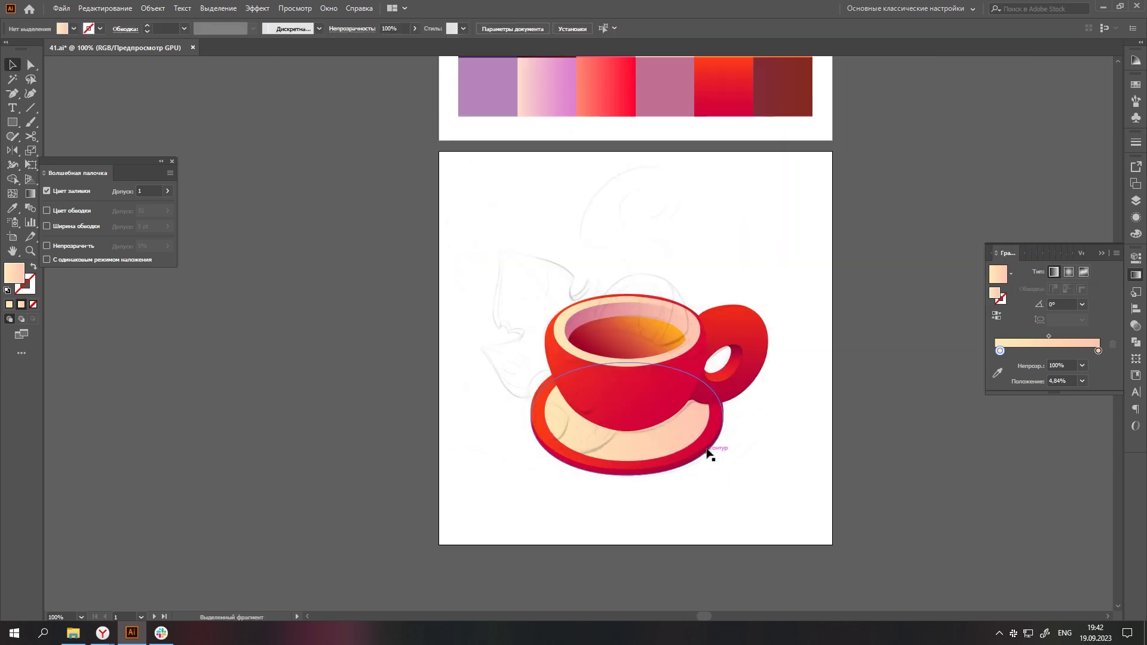
left_click(709, 452)
double_click(1099, 350)
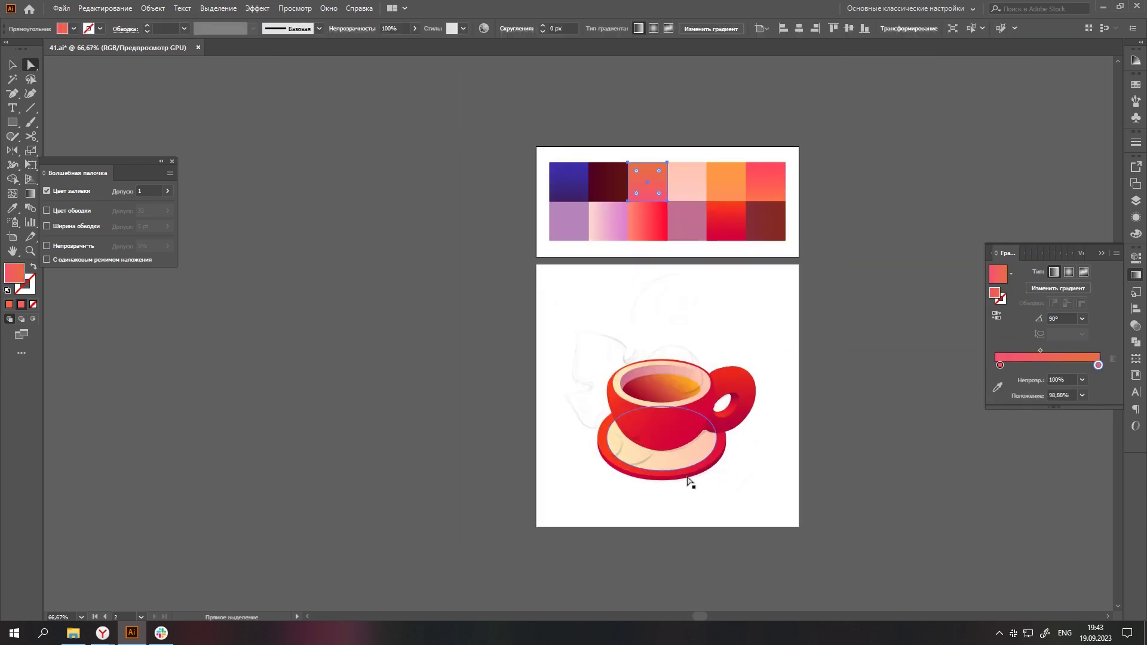
double_click(999, 351)
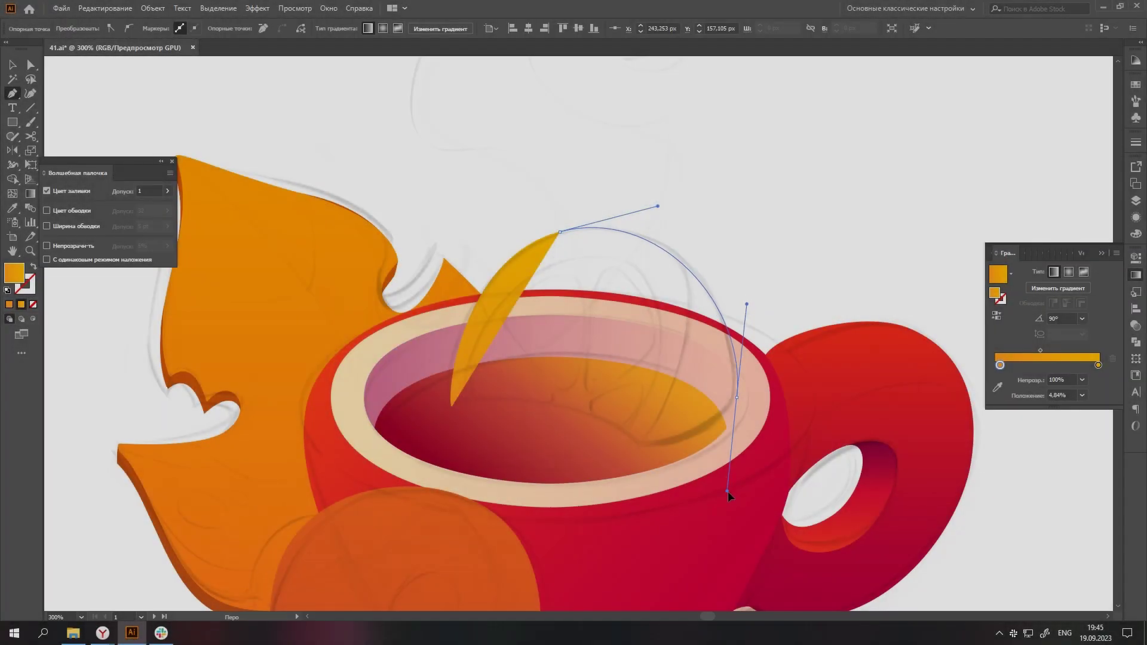
- Finish and close the orange slice outline
left_click(736, 397, "alt")
left_click_drag(647, 445, 618, 442)
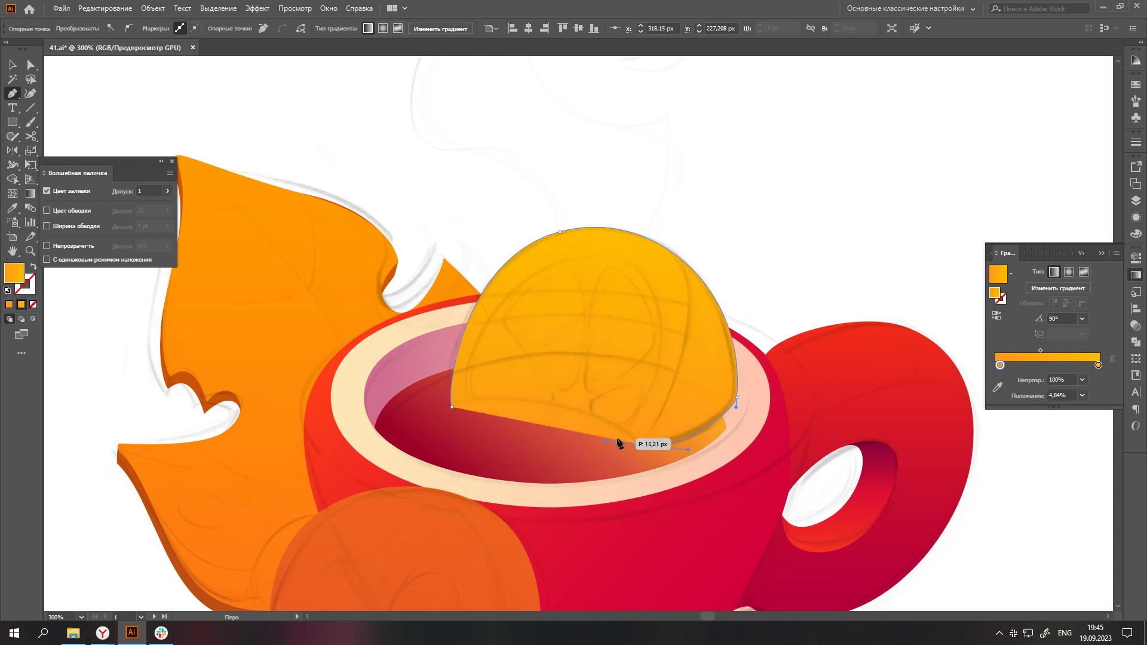
left_click(452, 406)
key("ctrl+shift+a")
- Draw the darker-orange side strip along the dome and adjust its gradient colour
scroll(667, 295, "up", 2)
left_click_drag(662, 451, 640, 500)
left_click(678, 300)
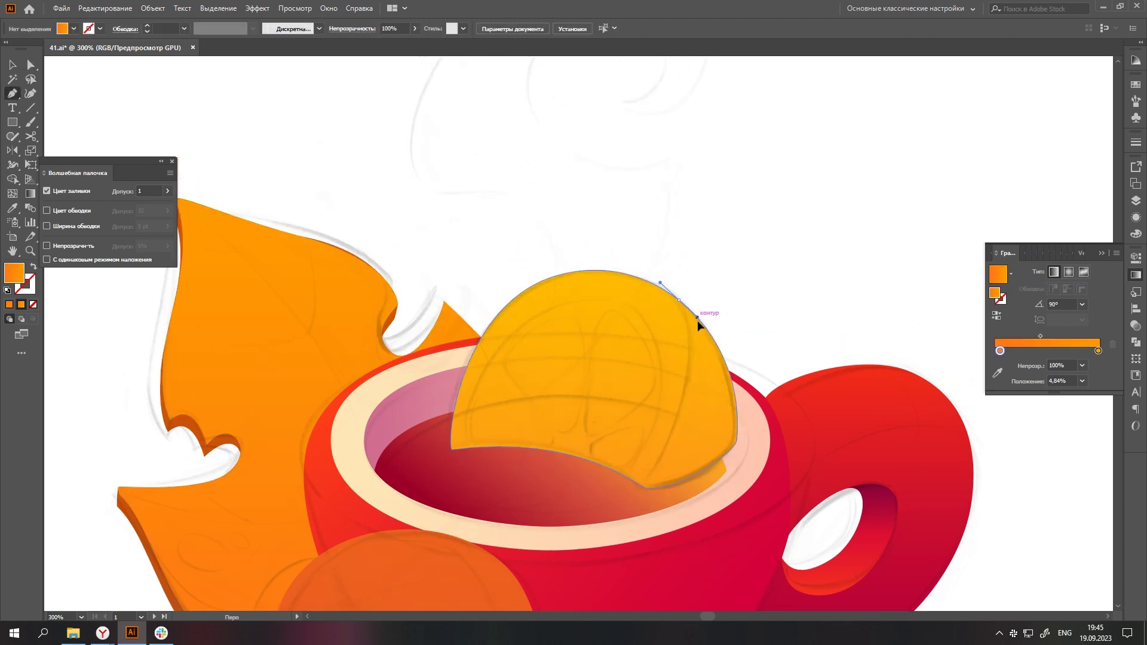
left_click(770, 476)
key("a")
left_click_drag(770, 476, 737, 442)
double_click(1000, 364)
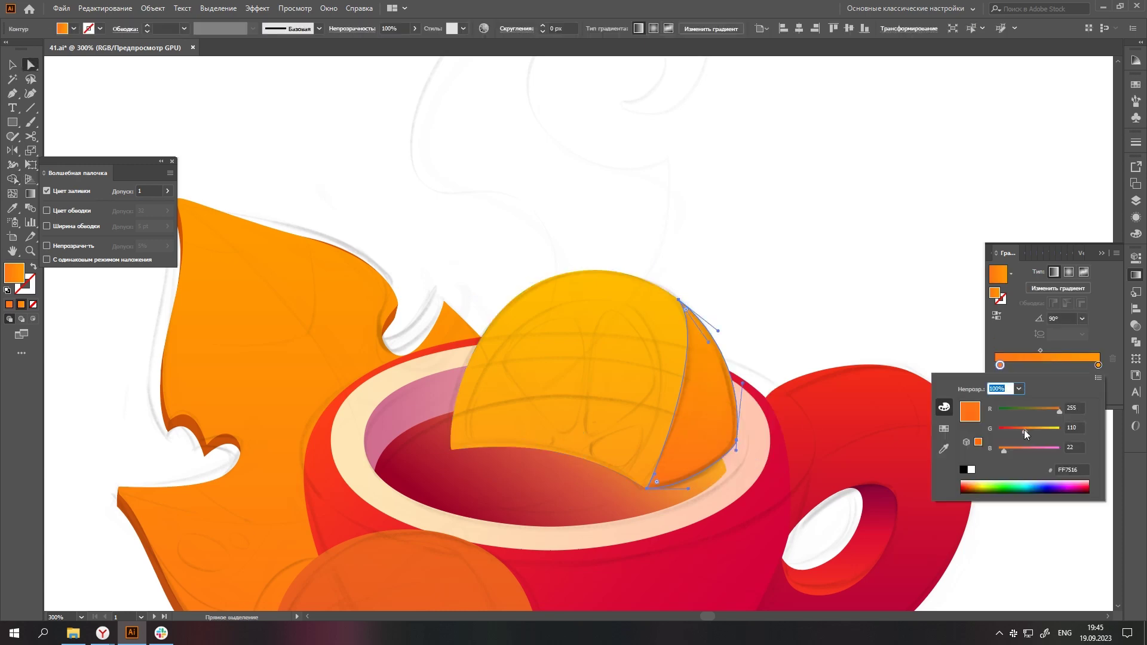
key("Escape")
key("ctrl+minus")
key("ctrl+minus")
key("ctrl+plus")
key("ctrl+plus")
- Draw the light peach flesh shape of the orange slice
key("p")
left_click(729, 425)
left_click_drag(774, 226, 756, 154)
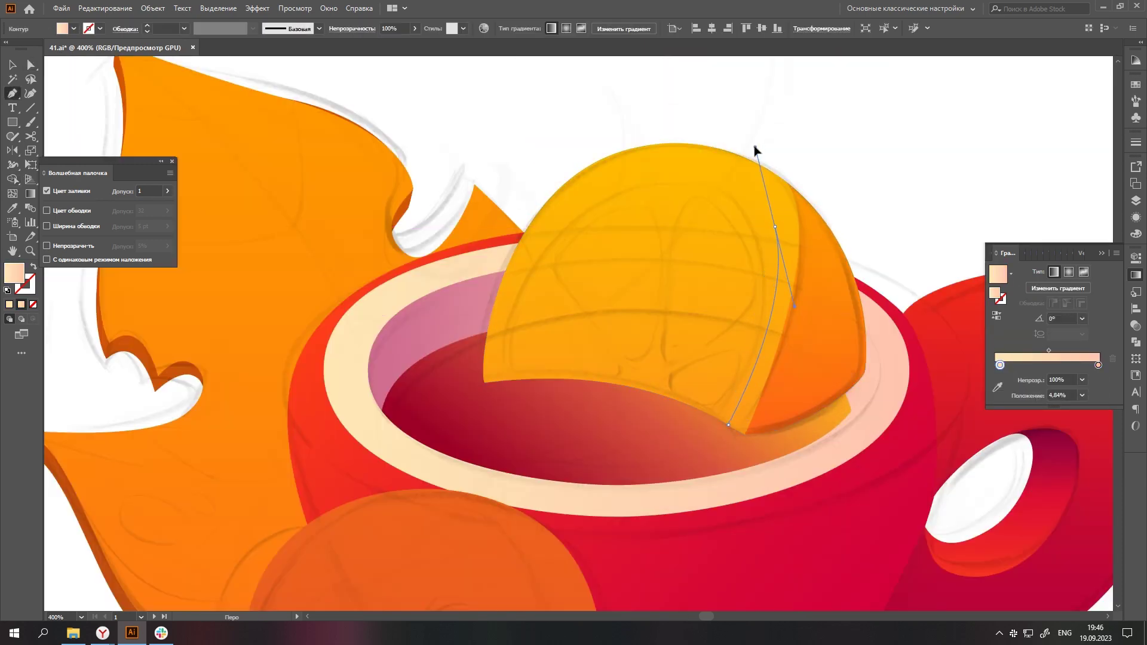
left_click_drag(576, 202, 525, 243)
left_click(507, 381)
left_click_drag(729, 426, 806, 476)
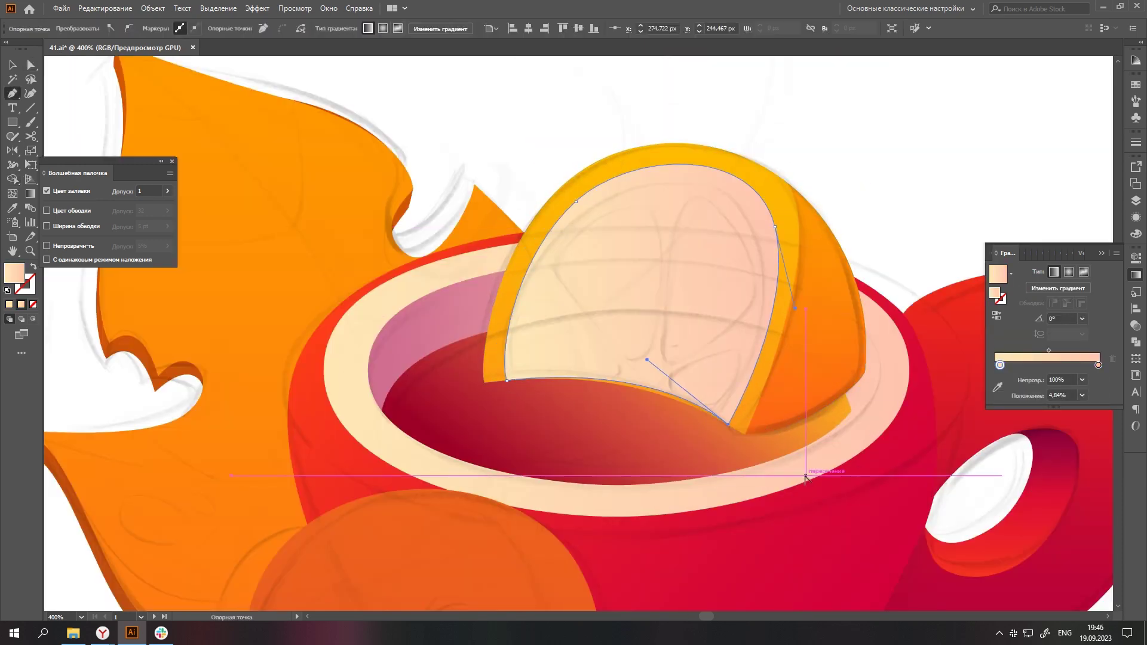
key("ctrl+minus")
key("ctrl+shift+a")
key("ctrl+plus")
key("ctrl+plus")
- Draw the first orange segment shapes, including a D-shaped segment, inside the flesh
left_click_drag(657, 385, 648, 401)
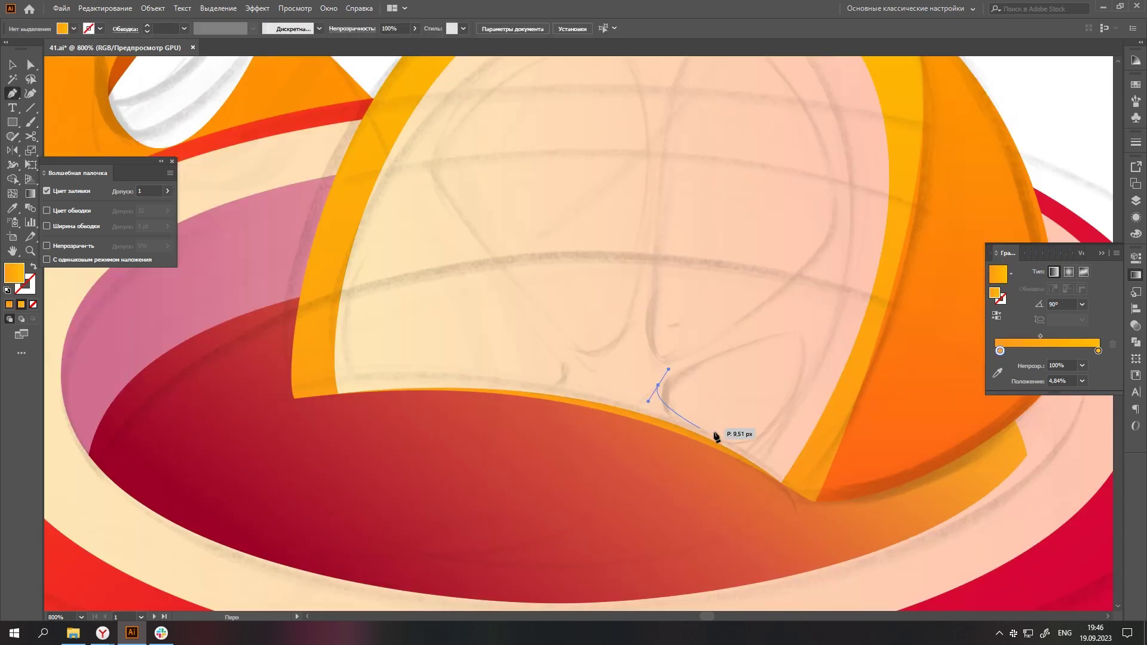
left_click_drag(748, 449, 766, 458)
left_click_drag(826, 326, 829, 357)
mouse_move(657, 385)
left_mouse_down()
mouse_move(668, 391)
mouse_move(660, 414)
left_mouse_up()
key("ctrl+minus")
key("ctrl+minus")
left_click_drag(678, 248, 700, 234)
key("ctrl+plus")
left_click_drag(730, 414, 708, 451)
left_click(608, 468)
left_click_drag(570, 462, 595, 452)
left_click_drag(591, 265, 569, 199)
- Draw the last curved orange wedge and check the finished slice
left_click_drag(570, 462, 550, 468)
left_click(544, 487)
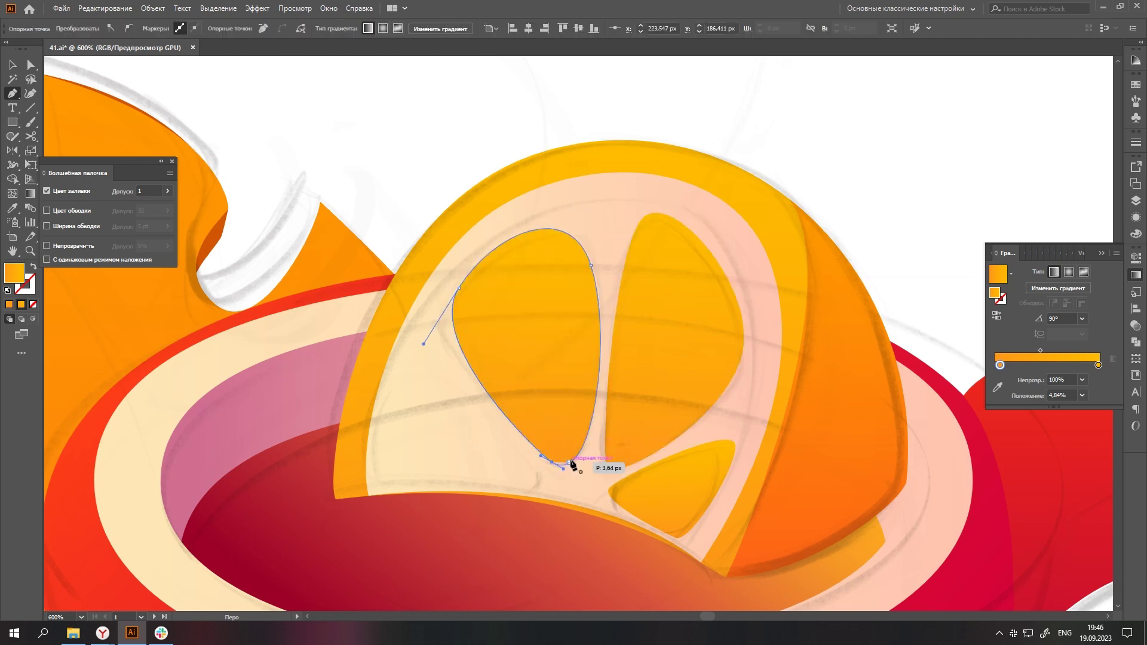
left_click_drag(427, 362, 460, 365)
left_click_drag(394, 469, 412, 497)
left_click(544, 486)
key("ctrl+minus")
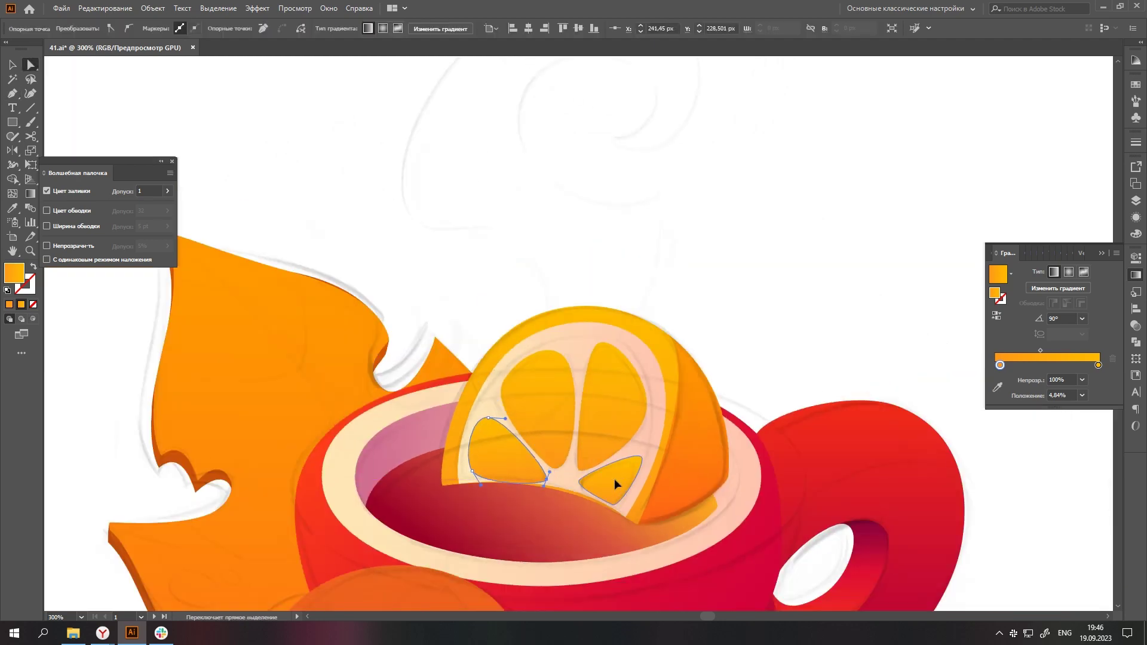
key("ctrl+minus")
key("ctrl+plus")
key("a")
key("ctrl+shift+a")
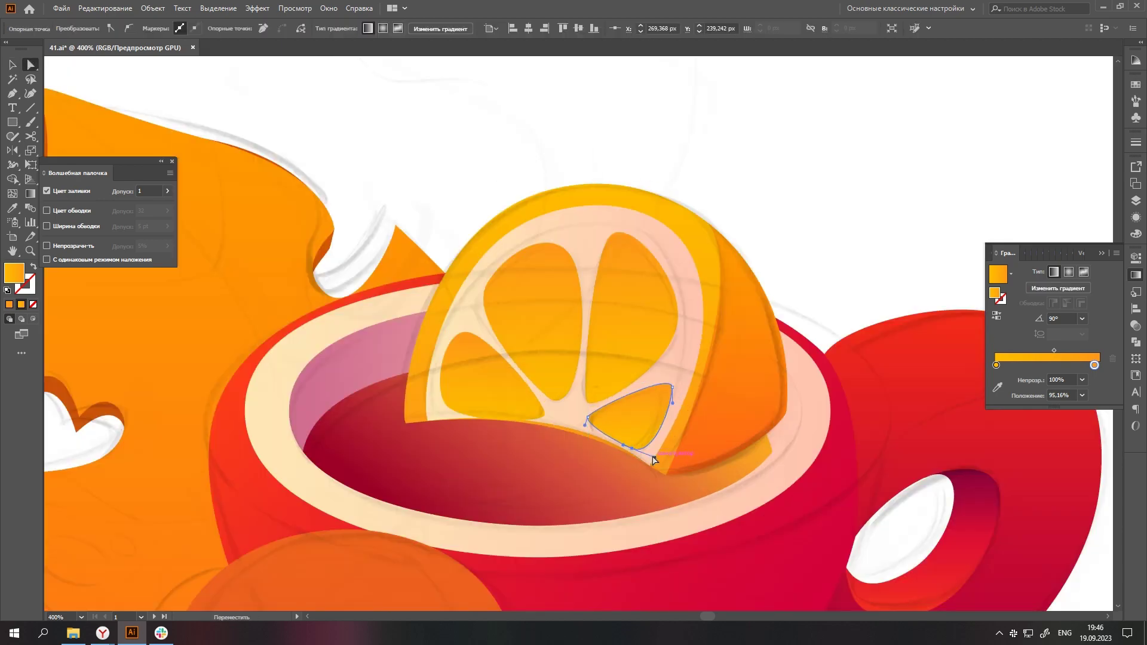
- Set the inner rind's right gradient stop to light peach
key("ctrl+alt+0")
key("F7")
scroll(661, 402, "up", 3)
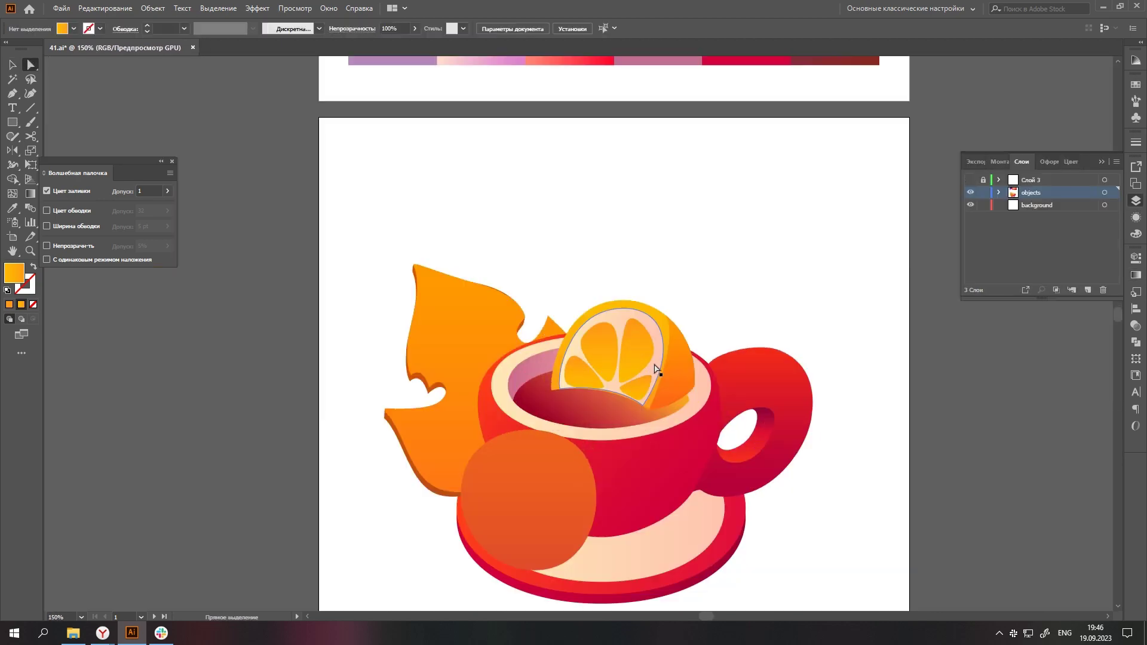
left_click(655, 368)
scroll(657, 370, "down", 5)
scroll(696, 388, "up", 6)
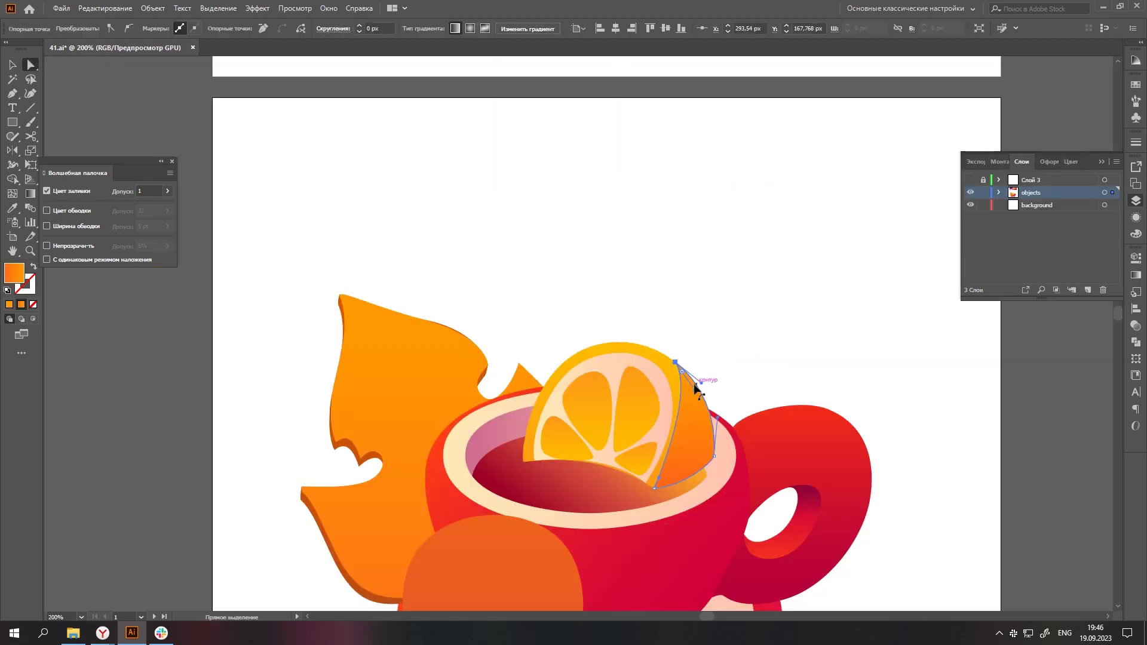
left_click(666, 388)
left_click(1136, 275)
double_click(1098, 365)
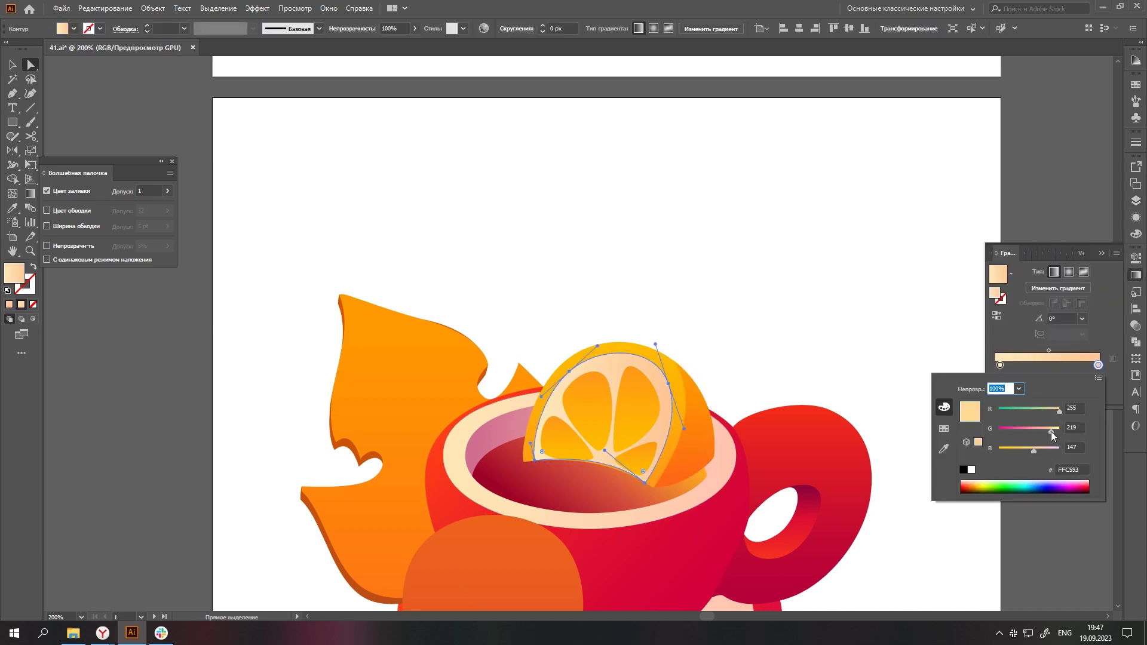
left_click(806, 328)
- Select the inner rind path and adjust its anchors
scroll(798, 329, "right", 2)
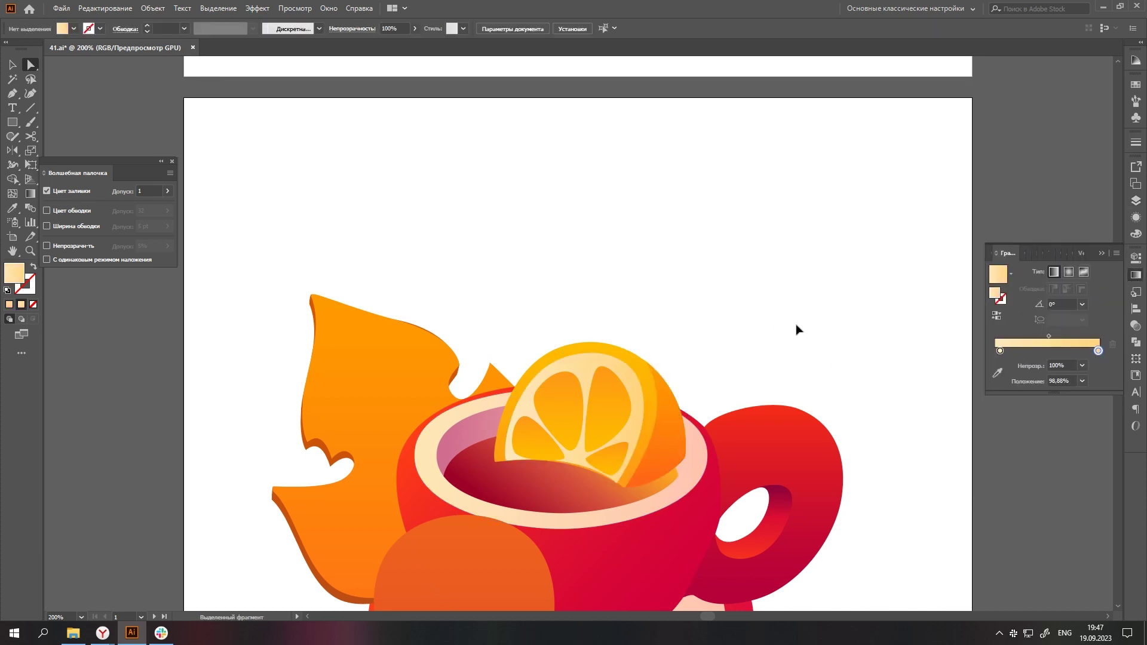
left_click(578, 459)
scroll(550, 500, "down", 2)
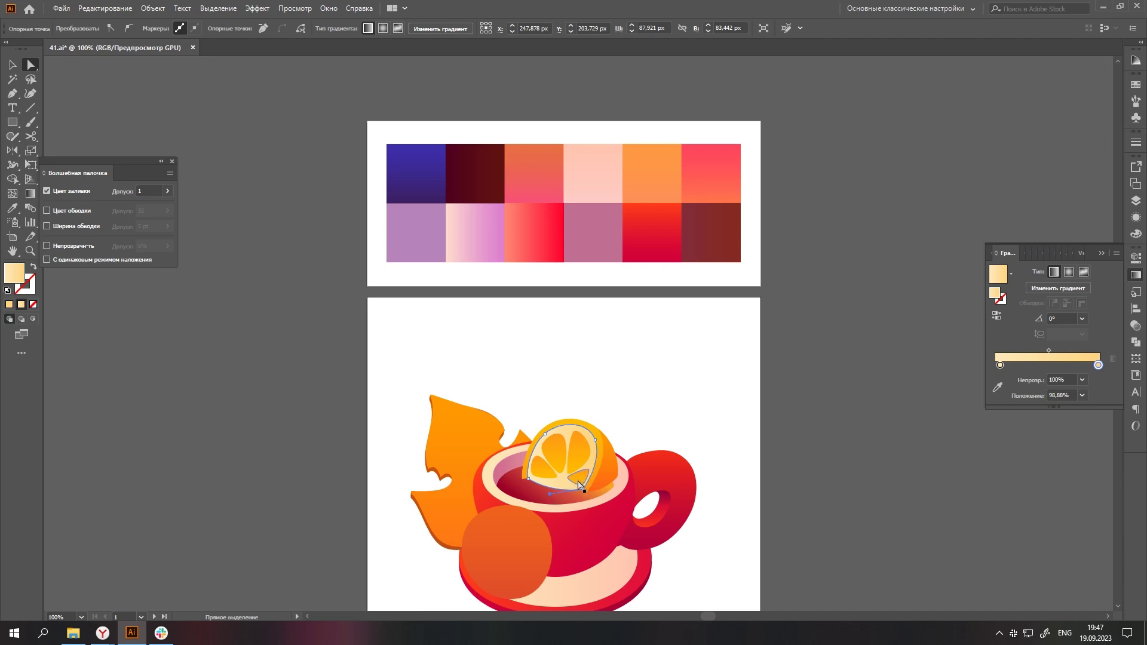
left_click(694, 340)
key("p")
scroll(487, 424, "up", 1)
scroll(487, 424, "up", 1)
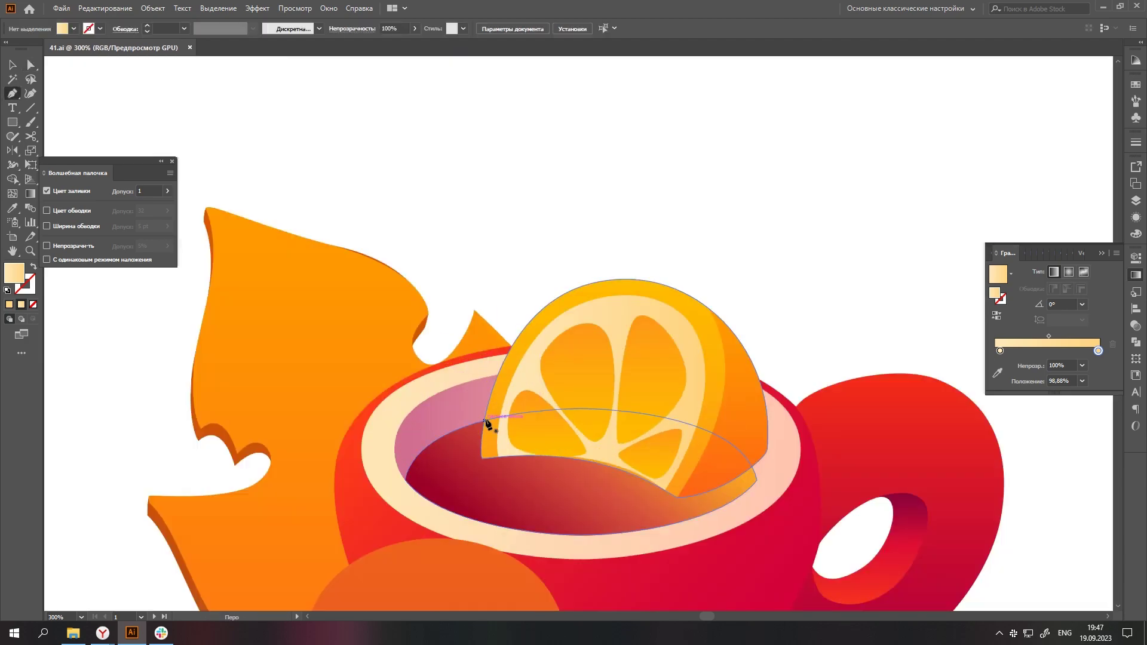
left_click(609, 461)
scroll(610, 461, "up", 3)
scroll(583, 439, "down", 3)
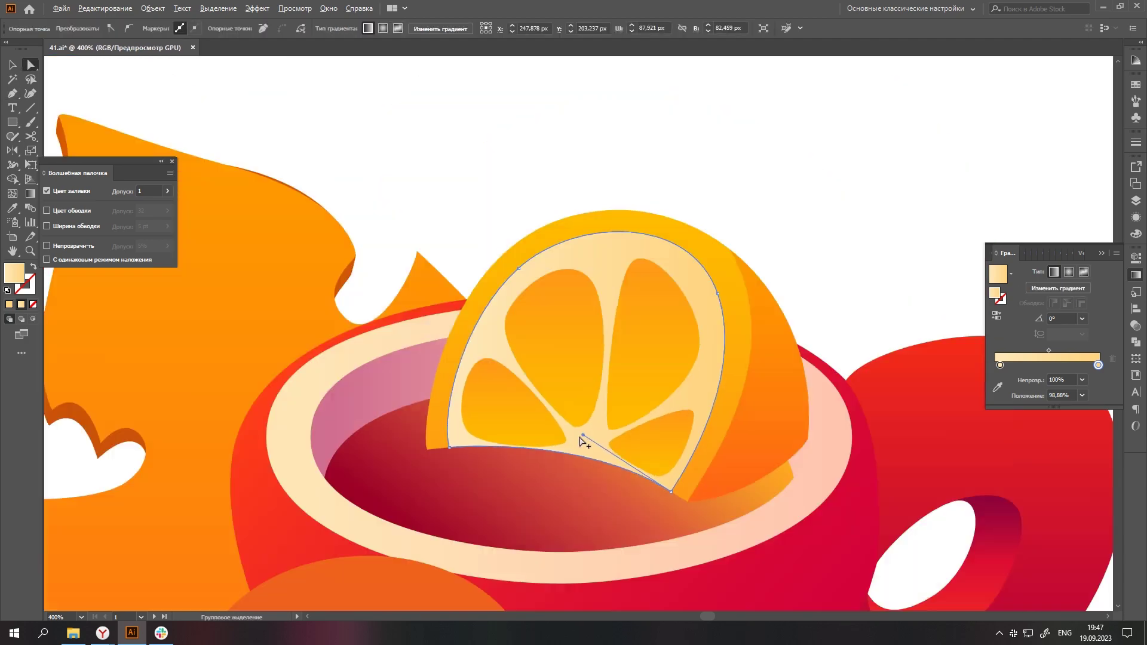
scroll(840, 264, "down", 2)
scroll(791, 479, "down", 1)
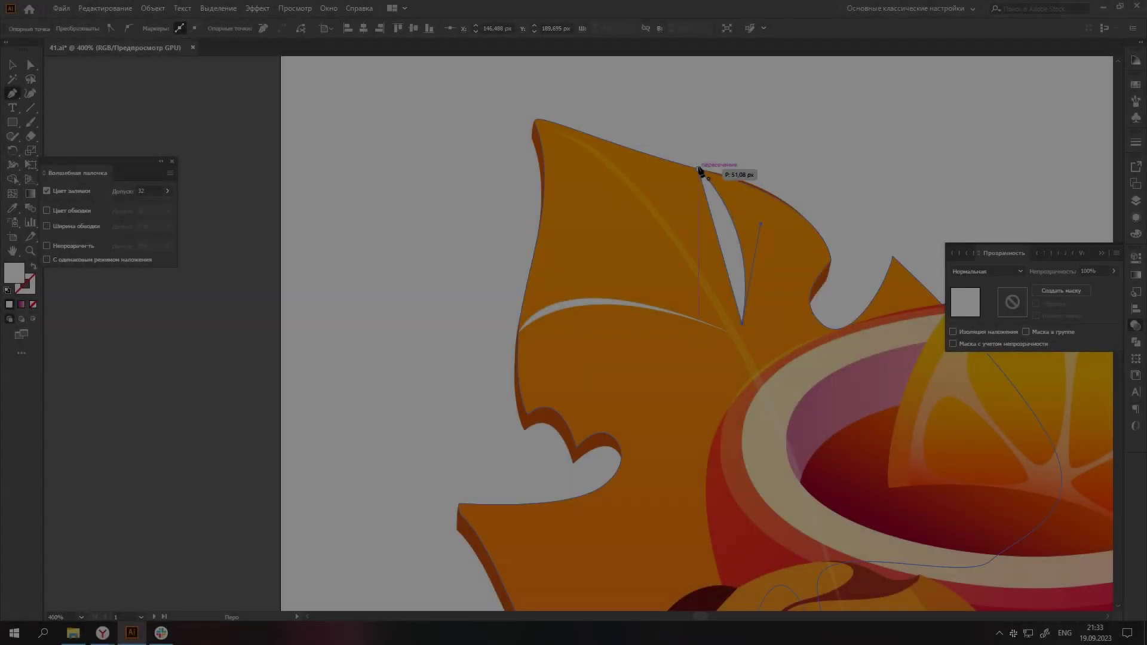
- Draw a light curved vein line across the leaf with the Pen tool
scroll(694, 253, "down", 3)
scroll(818, 179, "up", 1)
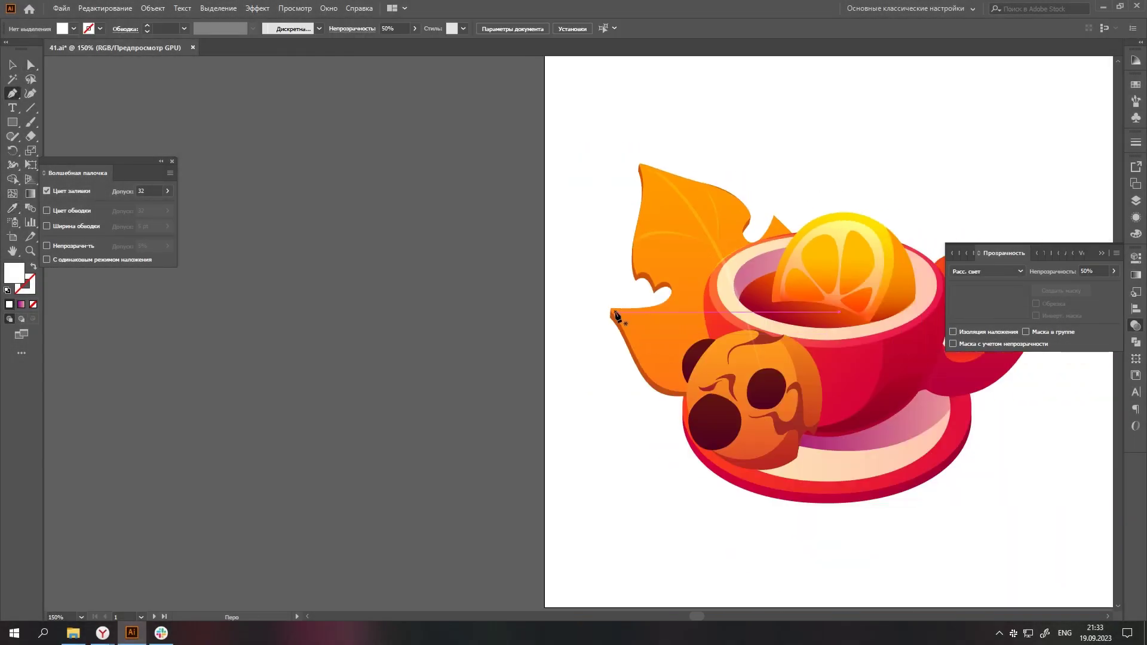
scroll(819, 179, "up", 1)
key("p")
scroll(790, 356, "up", 1)
scroll(404, 118, "down", 2)
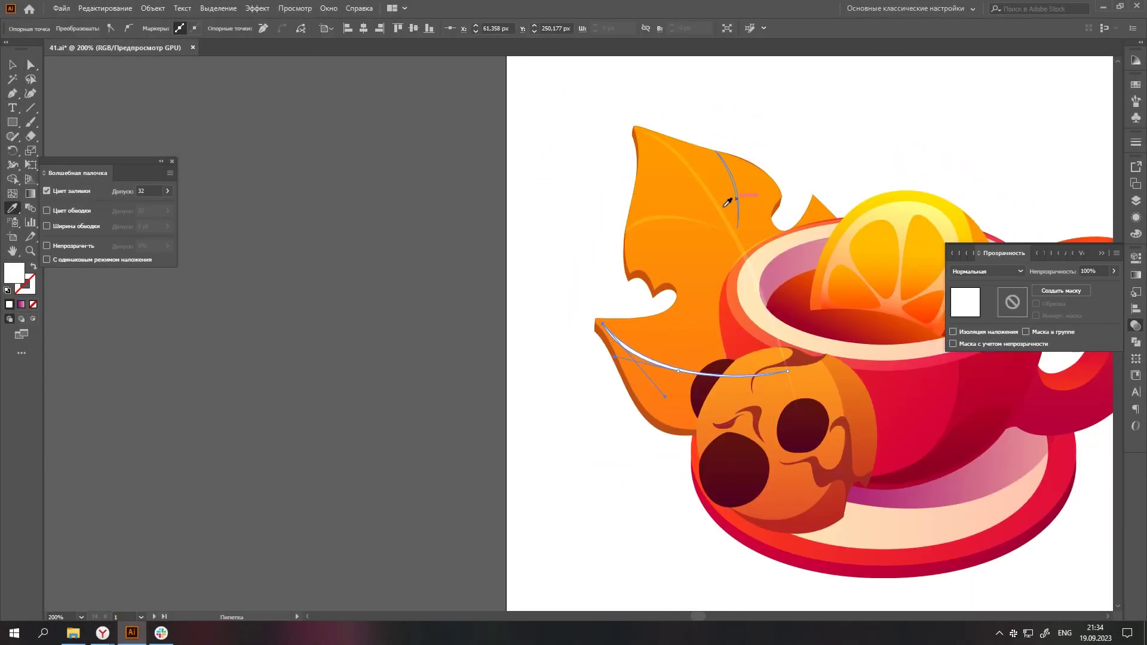
scroll(815, 133, "down", 1)
key("ctrl+shift+a")
scroll(635, 195, "up", 1)
scroll(635, 195, "up", 4)
left_click(611, 213)
left_click_drag(703, 187, 761, 183)
left_click_drag(842, 215, 870, 221)
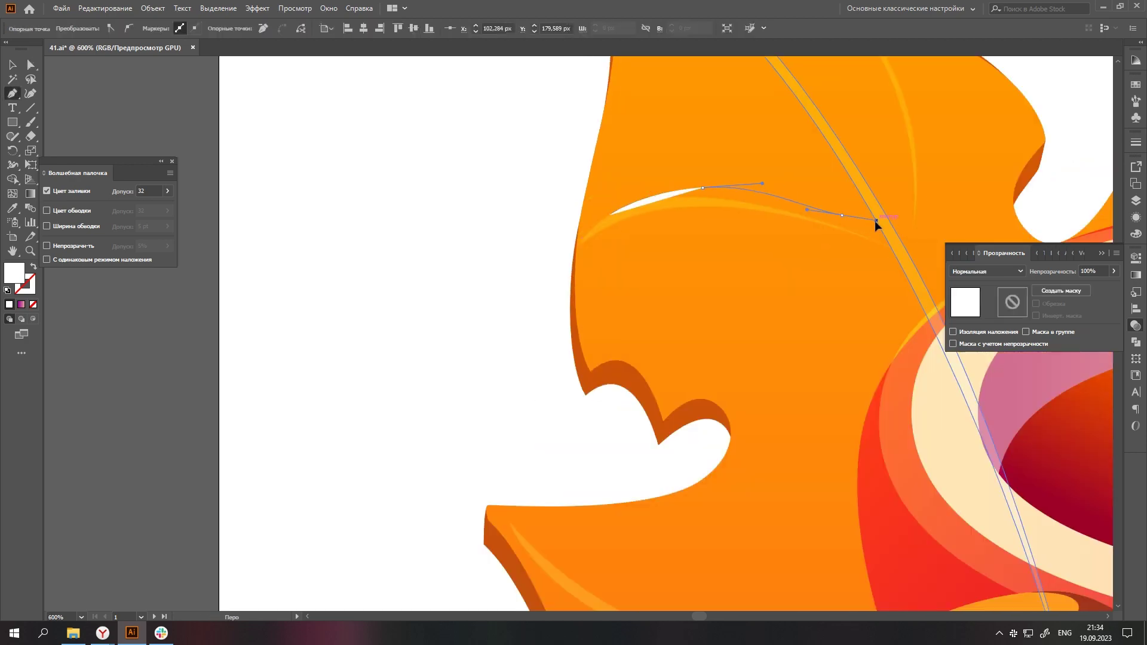
- Lower the vein line's opacity so it reads more transparent
key("a")
scroll(653, 191, "down", 4)
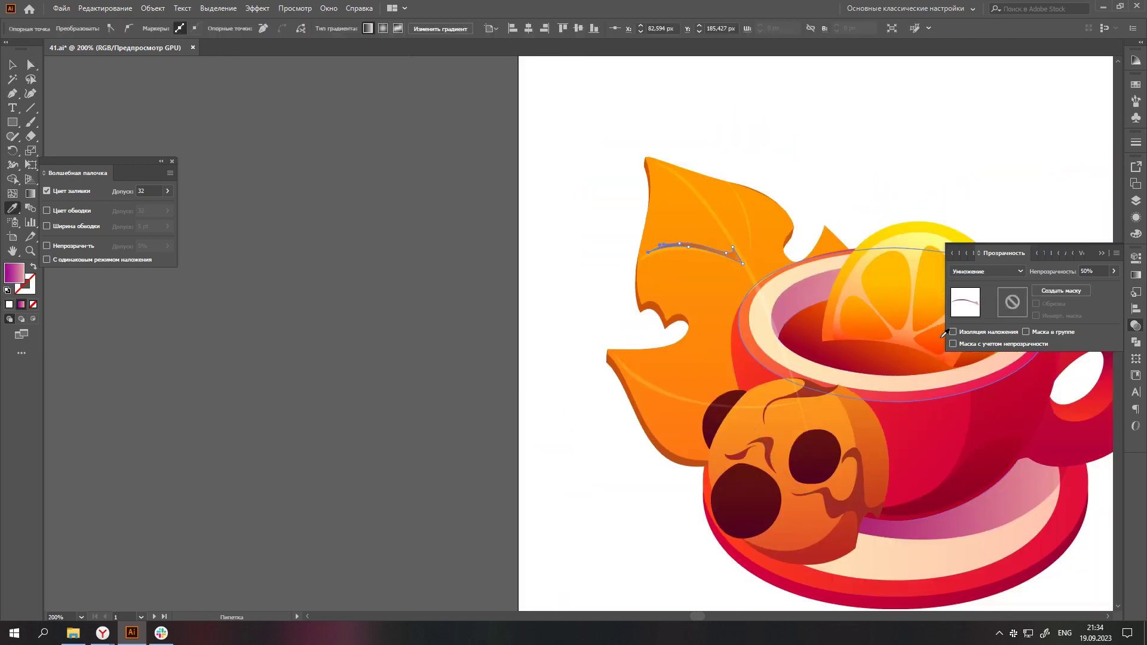
left_click(1114, 271)
left_click(1067, 278)
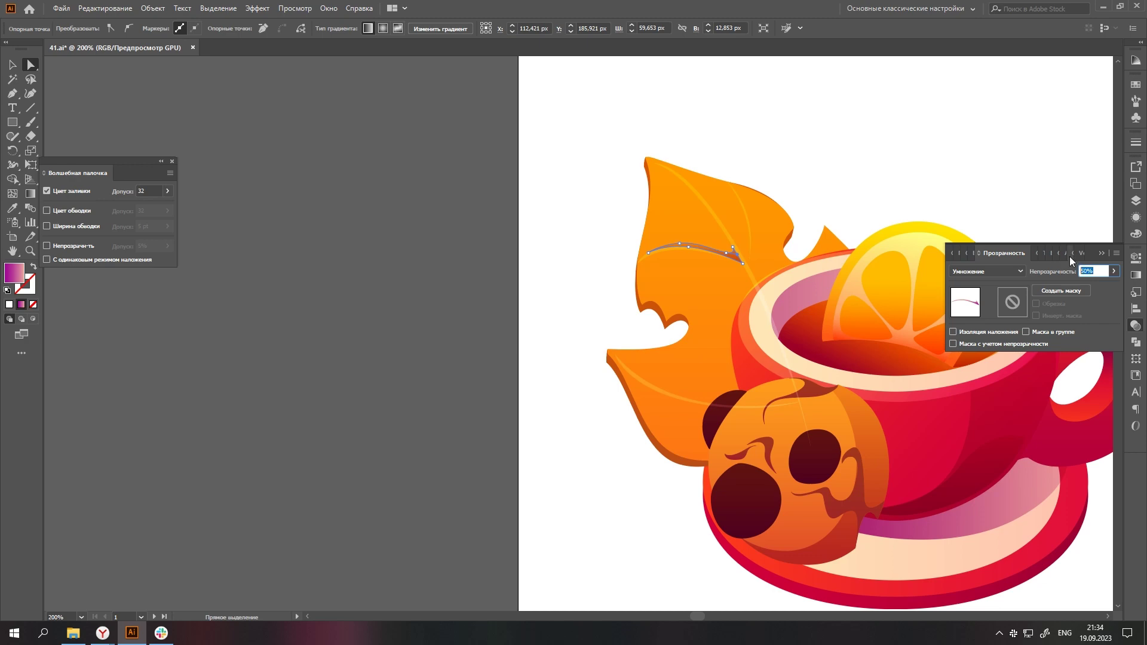
type("40")
scroll(880, 131, "down", 3)
- Draw a closed curved shadow shape alongside the leaf vein
key("p")
scroll(772, 282, "up", 5)
left_click(776, 298)
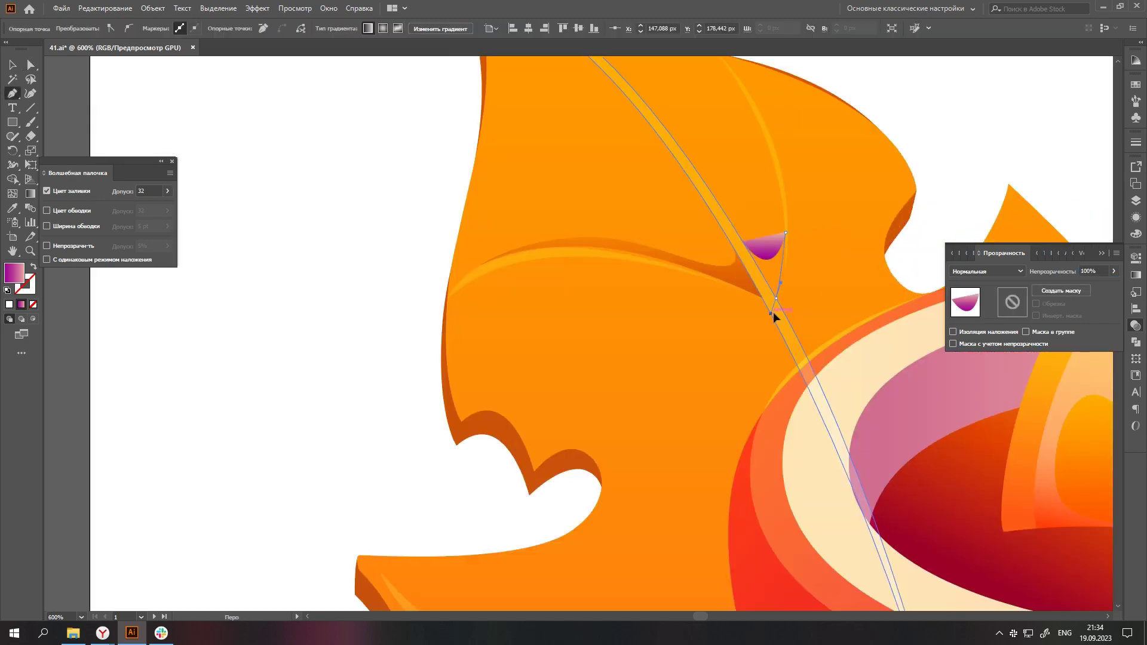
scroll(740, 274, "down", 3)
scroll(649, 242, "up", 2)
scroll(650, 243, "up", 1)
key("p")
left_click(690, 229)
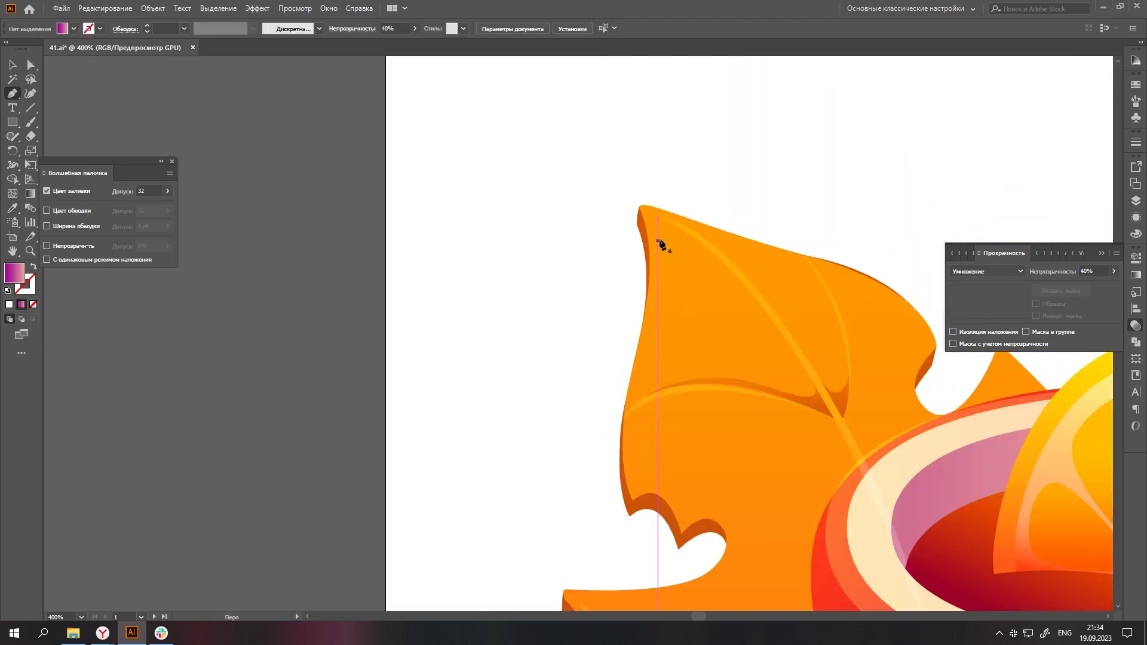
left_click_drag(820, 381, 852, 469)
left_click(689, 229)
- Select both vein shadow shapes together, then deselect them
key("i")
left_click(858, 376)
key("a")
left_click(682, 163)
scroll(683, 162, "down", 3)
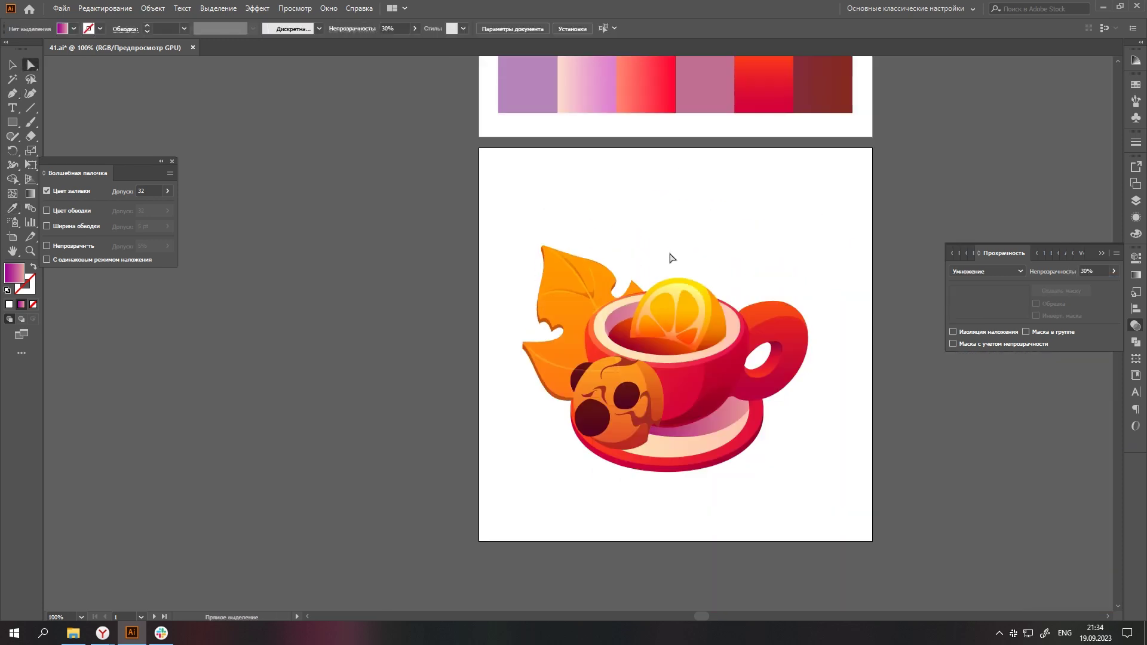
- Start an edge-shading outline from the lower notch up the leaf's left edge to the tip
key("p")
scroll(589, 431, "up", 3)
left_click_drag(646, 402, 667, 376)
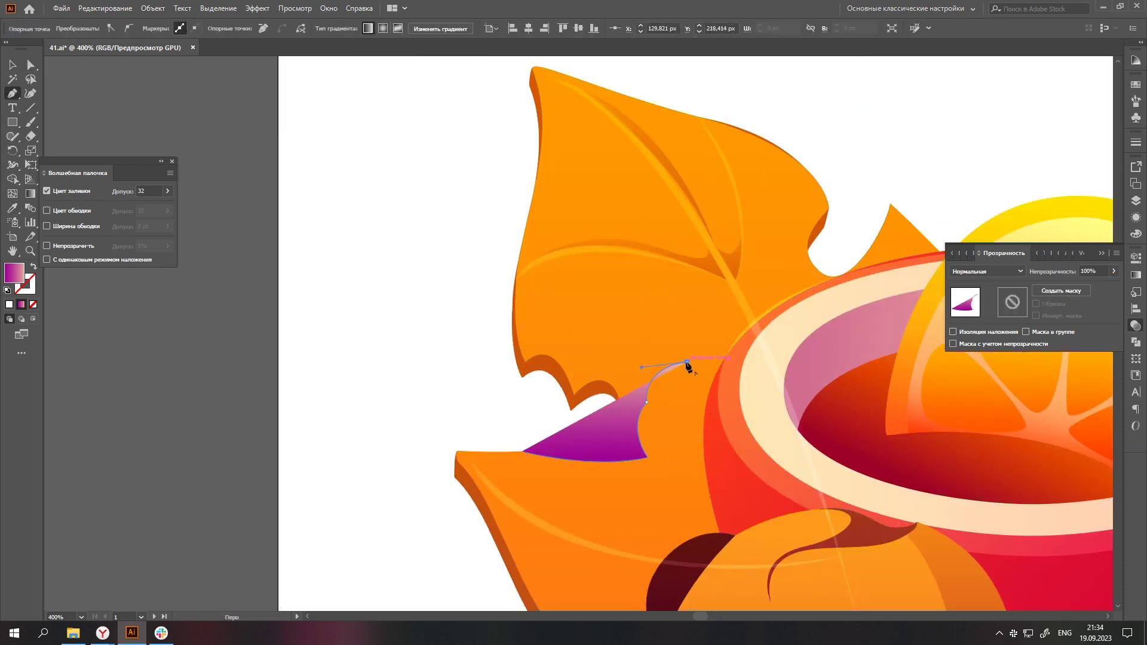
left_click(662, 298)
left_click(568, 307)
left_click(568, 174)
left_click(626, 116)
- Continue the shading outline with curves down the leaf's right edge
left_click_drag(712, 132, 737, 160)
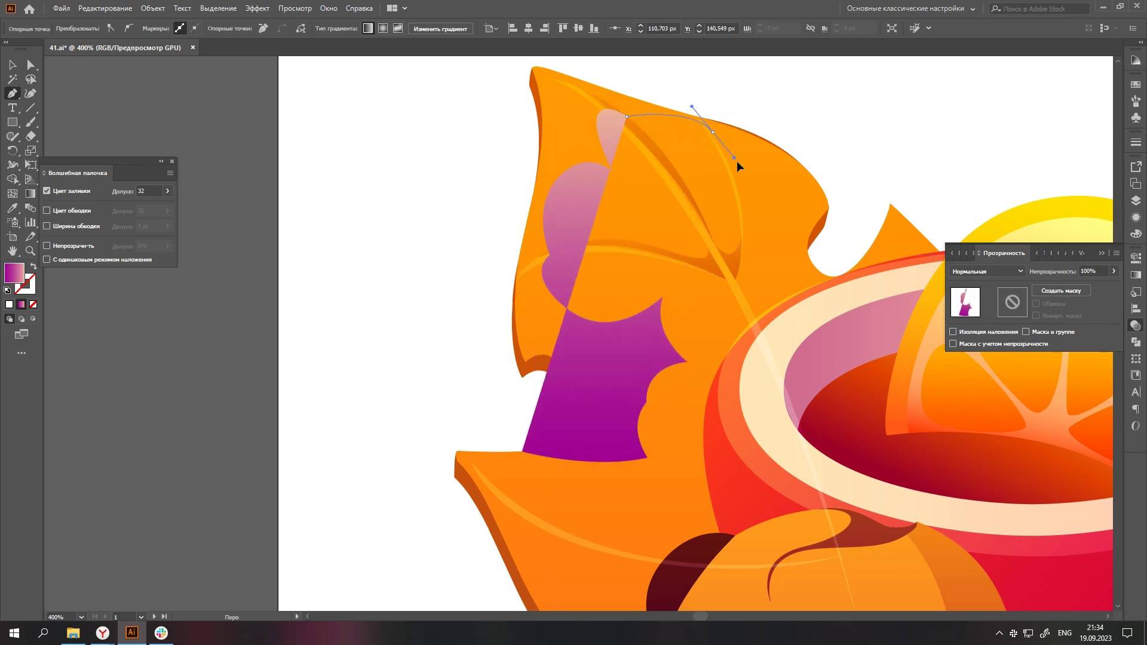
left_click(784, 169)
left_click(768, 218)
left_click(788, 245)
left_click(768, 286)
left_click(826, 329)
left_click_drag(885, 286, 926, 286)
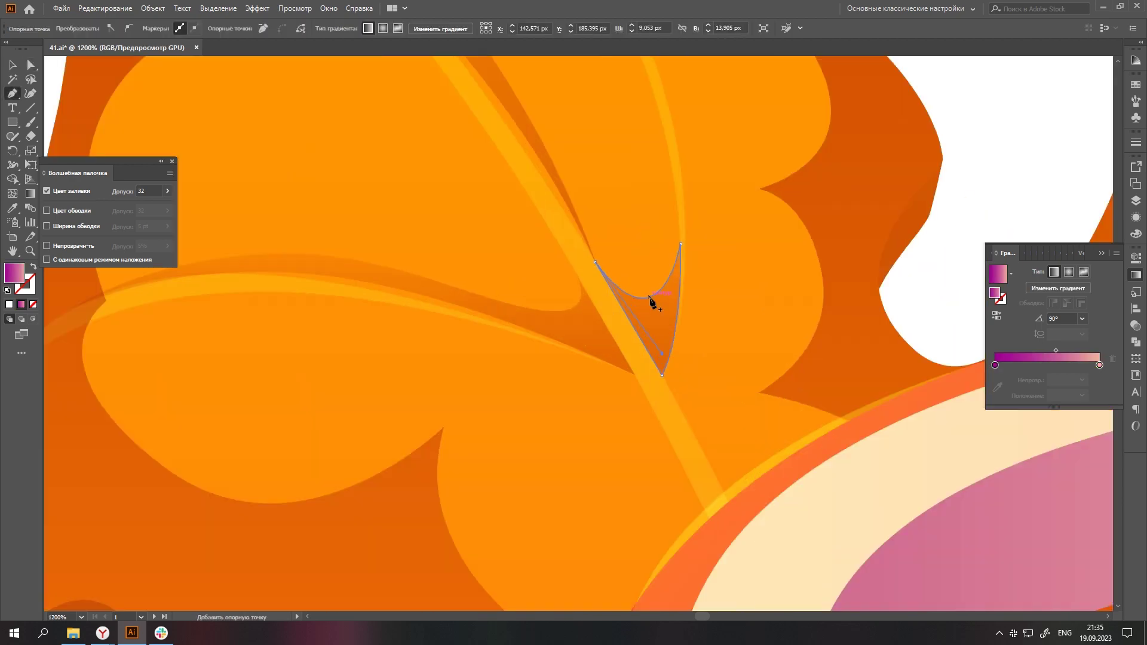
scroll(633, 248, "down", 4)
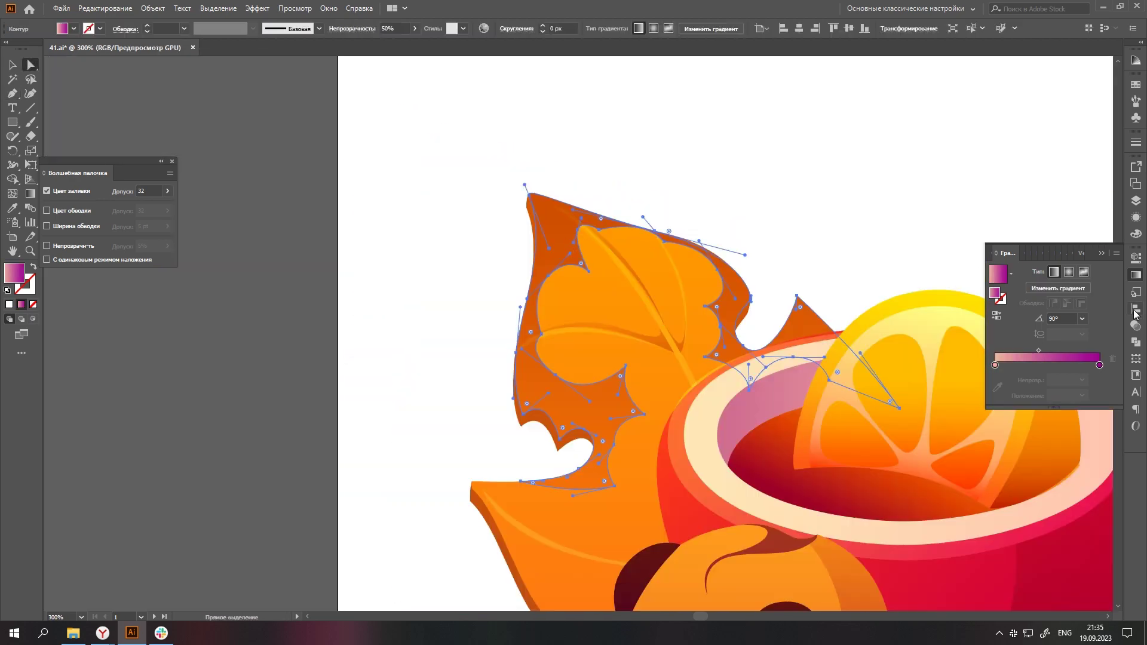
- Deselect the leaf shading shape and enter the leaf group for editing
left_click(1135, 326)
left_click(759, 197)
scroll(730, 214, "down", 2)
scroll(673, 264, "up", 3)
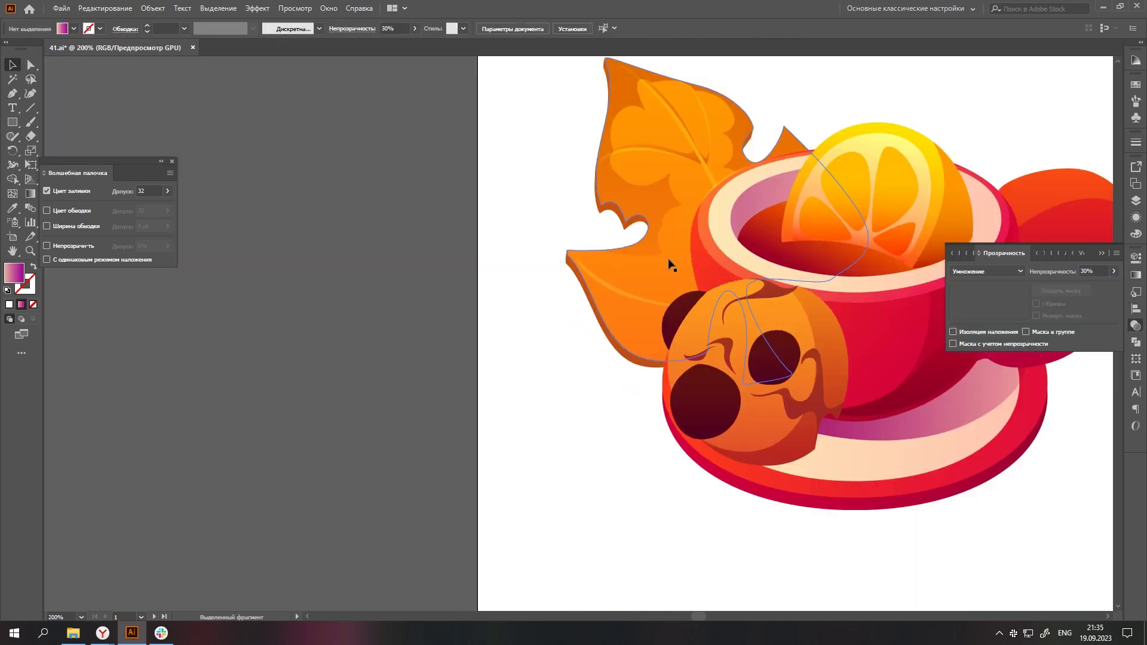
double_click(584, 271)
scroll(625, 346, "up", 2)
- Draw a closed purple shading shape over the leaf's lower lobe
key("p")
left_click(515, 323)
left_click_drag(557, 313, 600, 303)
left_click(577, 377)
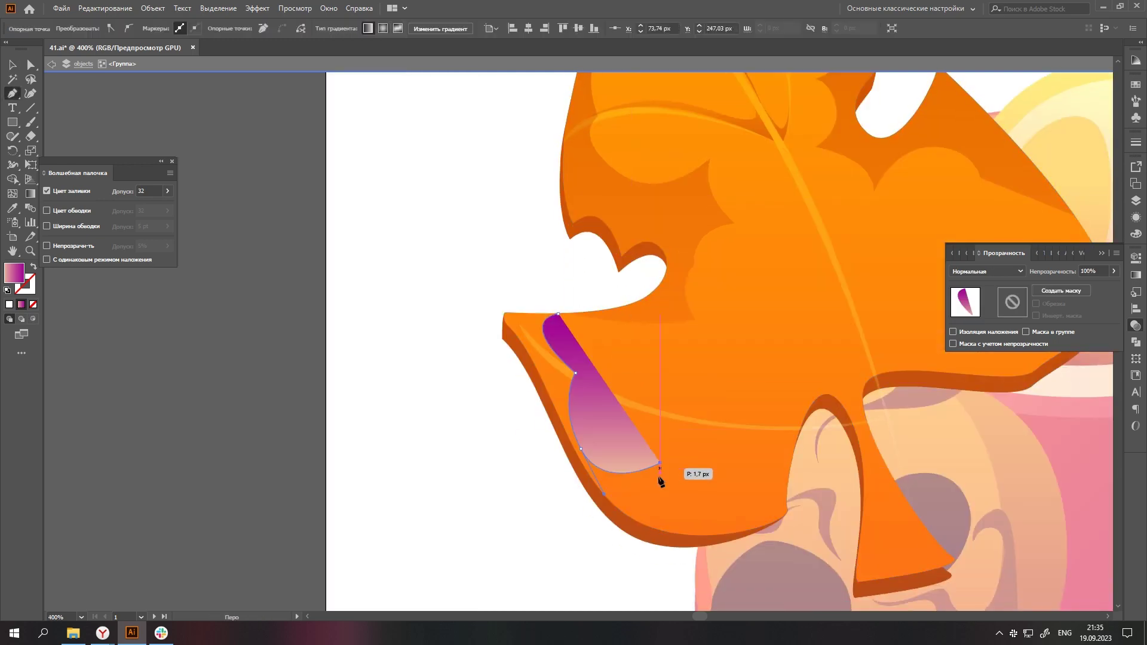
left_click(687, 563)
left_click(457, 509)
left_click(442, 275)
left_click(557, 313)
key("a")
left_click(427, 297)
- Add a thin purple crease on the lower lobe and a highlight shape near the notch
scroll(486, 440, "down", 3)
key("p")
scroll(568, 418, "up", 3)
left_click_drag(595, 397, 592, 391)
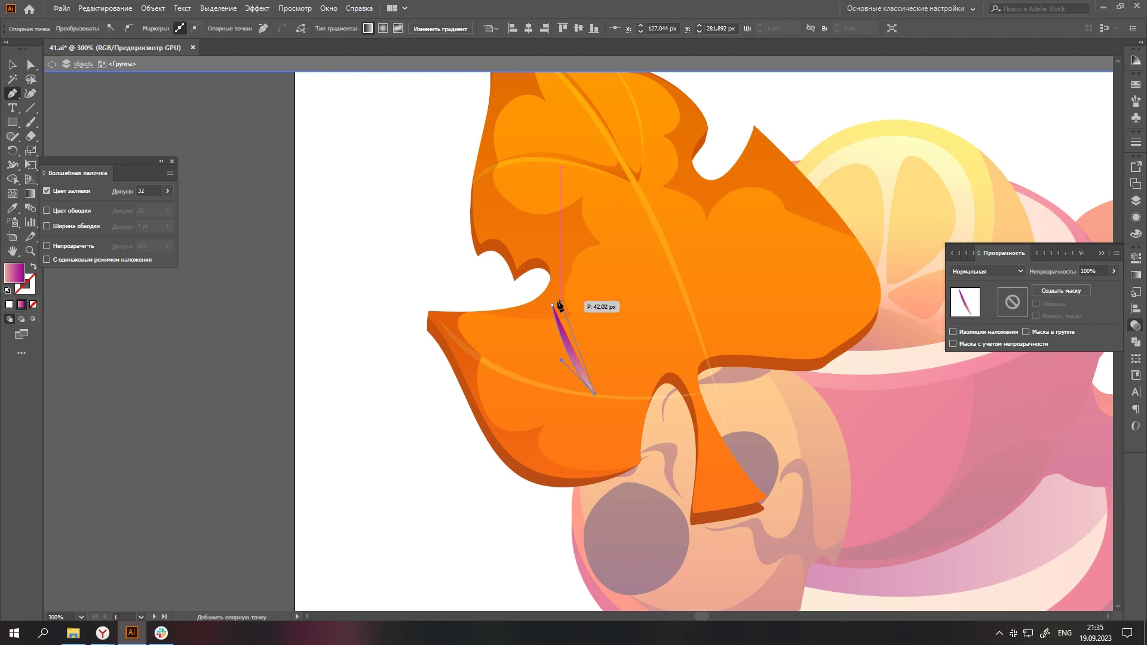
scroll(566, 290, "down", 5)
scroll(579, 317, "up", 6)
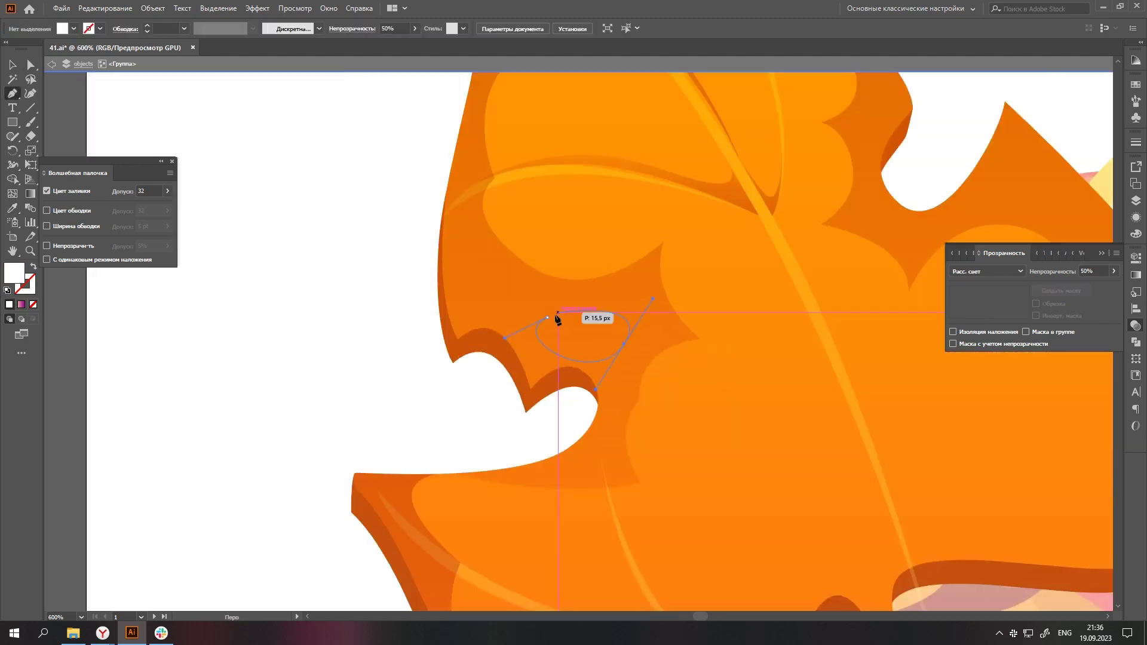
left_click_drag(625, 282, 641, 265)
left_click(653, 300)
scroll(654, 299, "down", 4)
key("a")
scroll(568, 318, "up", 1)
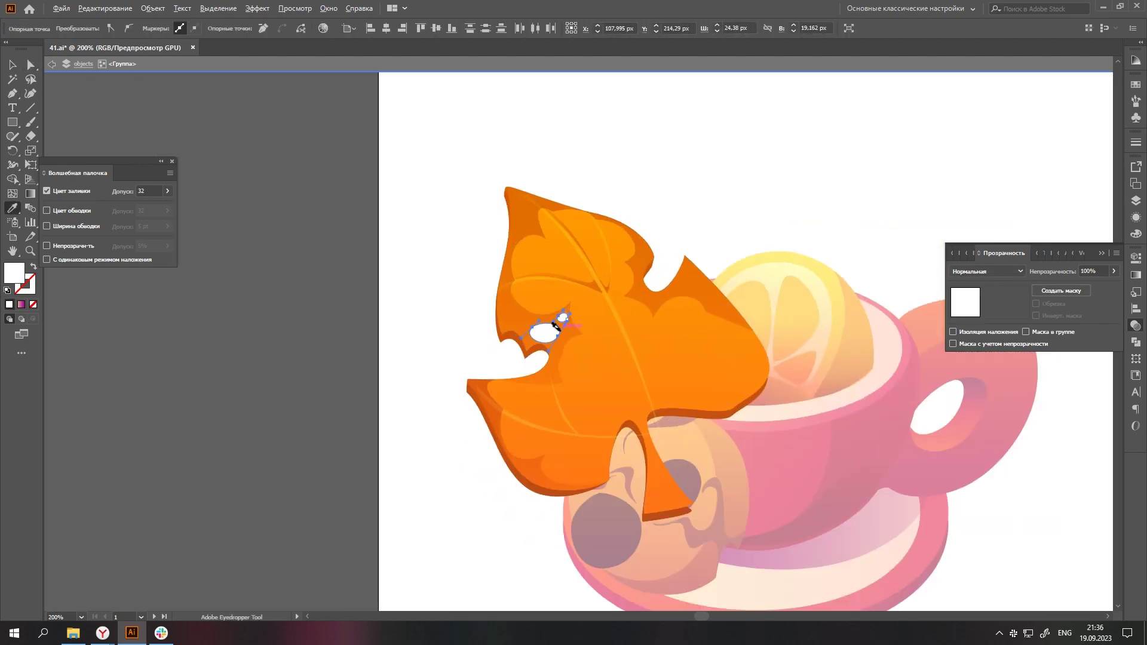
- Set the Transparency blending mode to Multiply
left_click(1136, 233)
left_click(1136, 325)
left_click(987, 271)
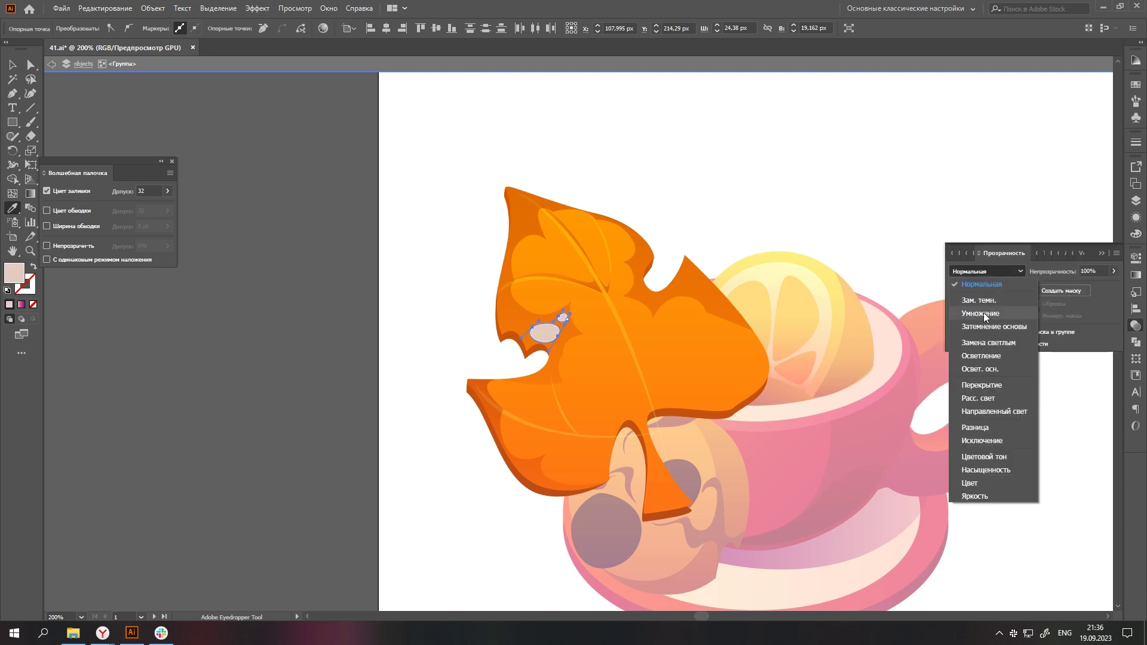
left_click(980, 323)
- Draw a small pale oval spot near the leaf tip and save the document
key("p")
scroll(565, 316, "up", 4)
left_click_drag(529, 310, 565, 316)
left_click_drag(502, 215, 569, 198)
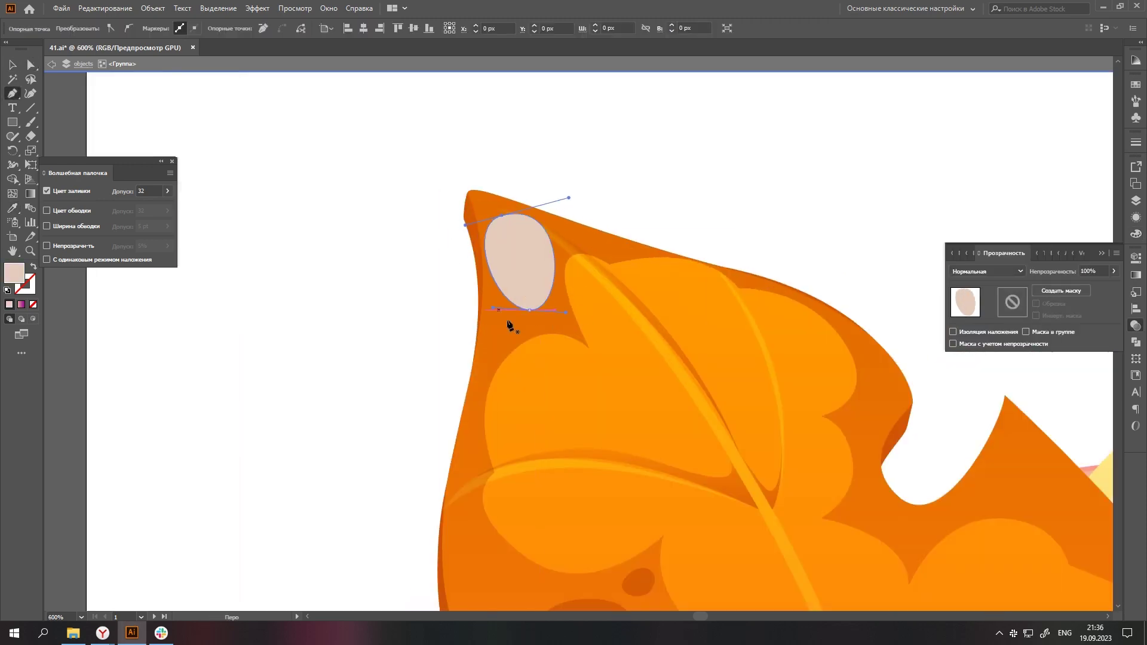
left_click(491, 309)
scroll(686, 404, "down", 3)
scroll(747, 339, "down", 3)
scroll(832, 343, "down", 2)
scroll(675, 430, "up", 4)
key("ctrl+s")
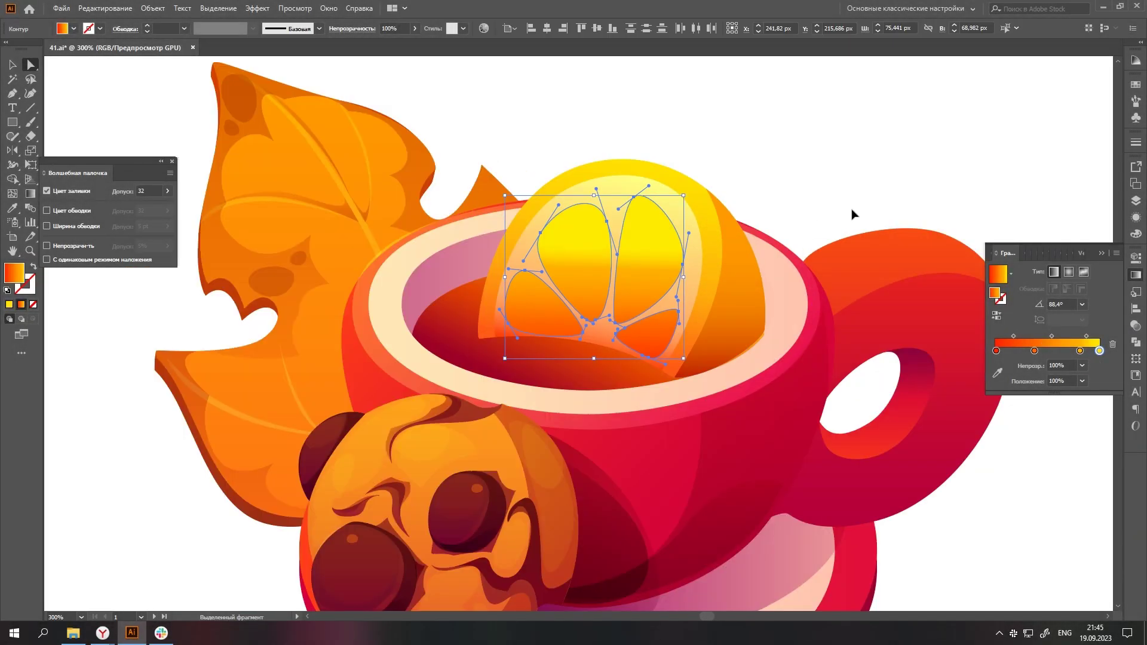
- Remove the yellow stop from the segment gradient, check the remaining stop colour, and deselect
left_click_drag(1099, 350, 1089, 355)
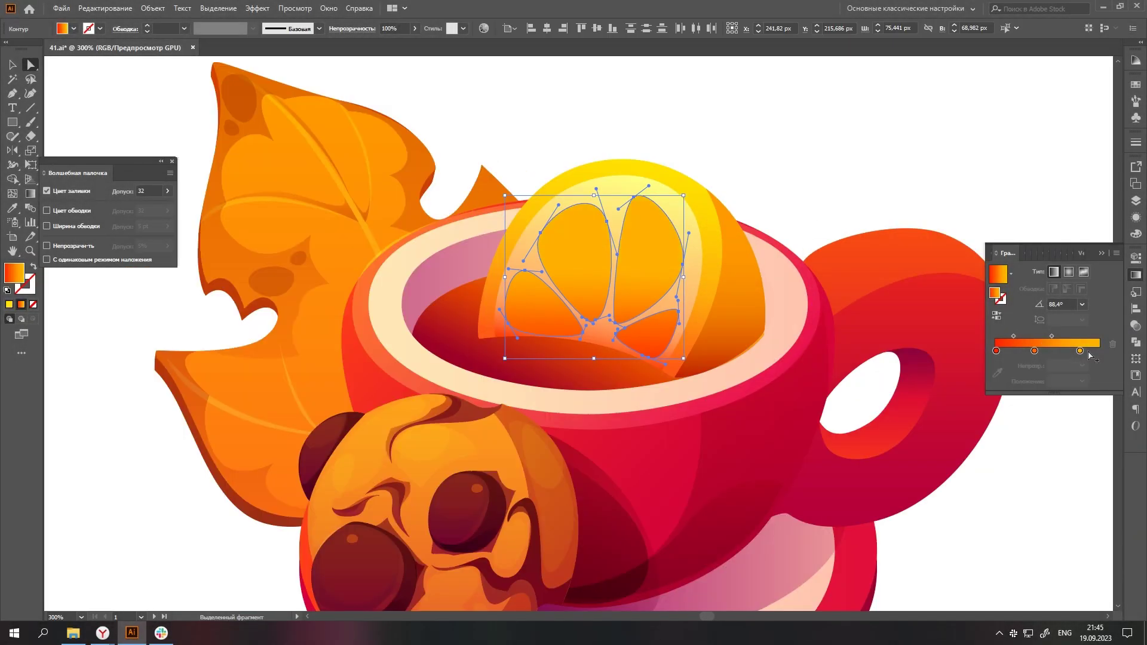
double_click(1099, 351)
left_click(863, 192)
- Pen-draw a curved light-yellow highlight along the citrus slice edge
key("p")
scroll(528, 217, "up", 5)
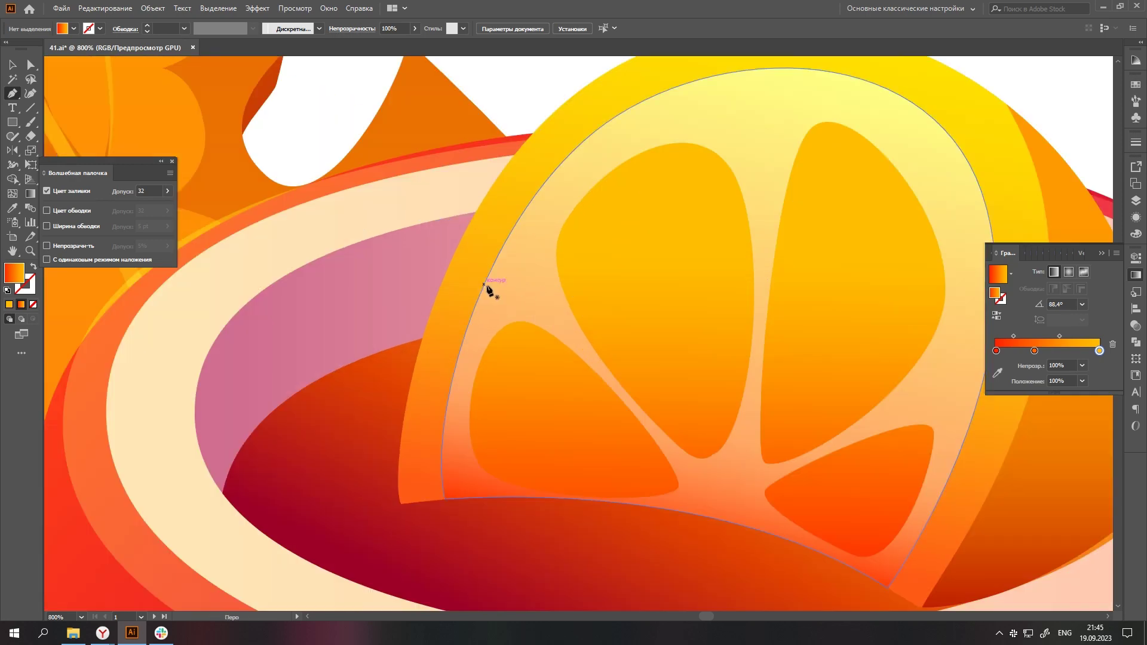
left_click_drag(485, 344, 574, 333)
left_click(550, 205)
scroll(691, 128, "down", 3)
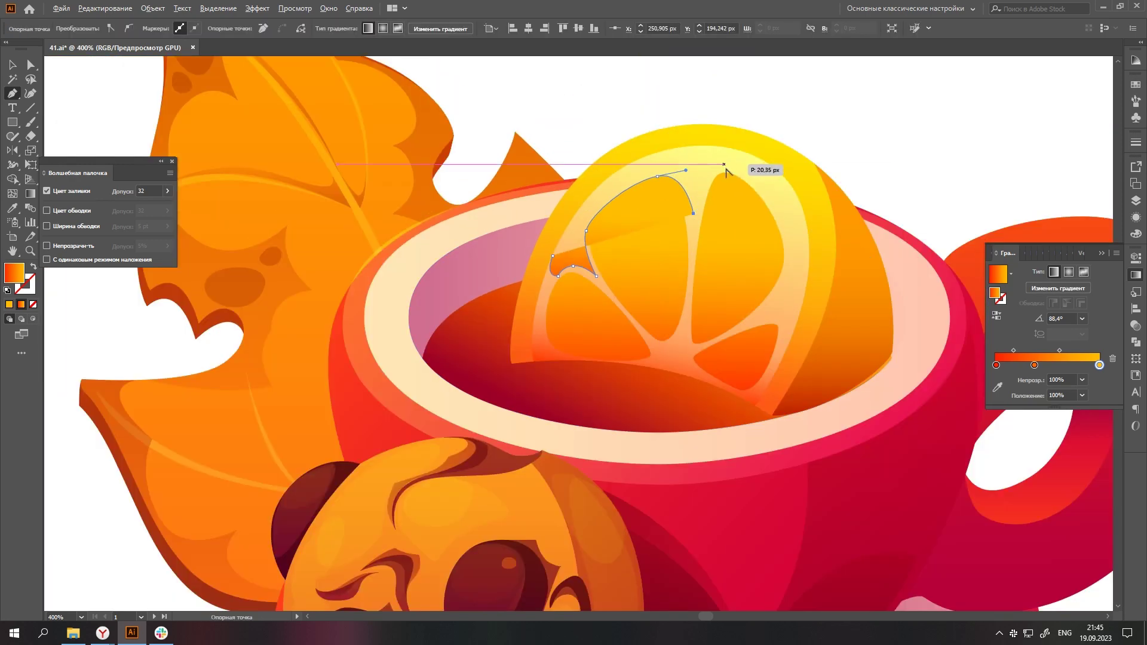
scroll(743, 167, "up", 3)
left_click(788, 240)
left_click(768, 397)
scroll(781, 256, "down", 3)
left_click_drag(631, 241, 602, 256)
left_click(539, 353)
scroll(539, 353, "down", 3)
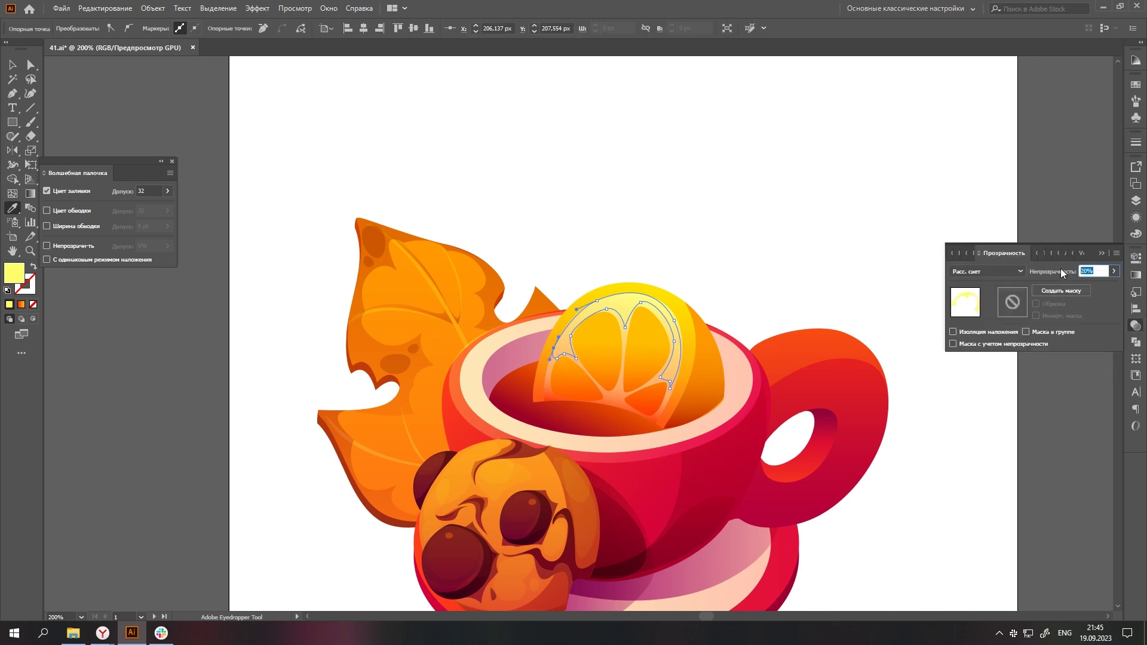
scroll(754, 245, "down", 1)
key("ctrl+z")
left_click(711, 253)
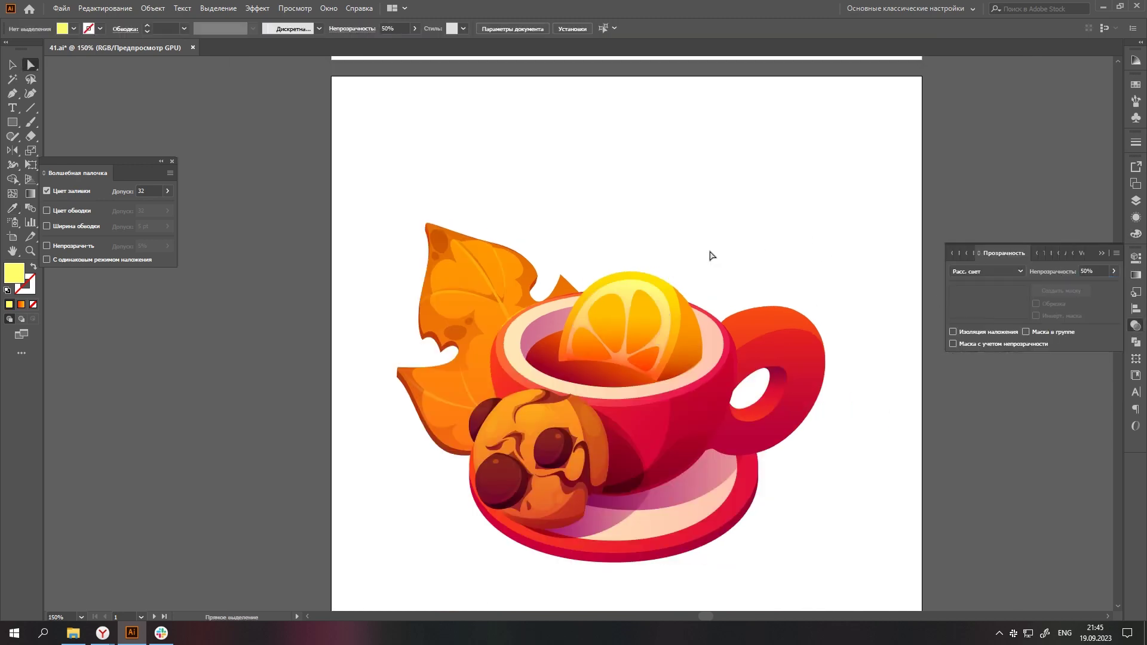
- Trace a rim highlight along the slice top and around its right side
key("p")
scroll(593, 314, "up", 4)
left_click_drag(712, 142, 796, 132)
scroll(797, 131, "right", 5)
left_click_drag(801, 266, 770, 472)
left_click(481, 154)
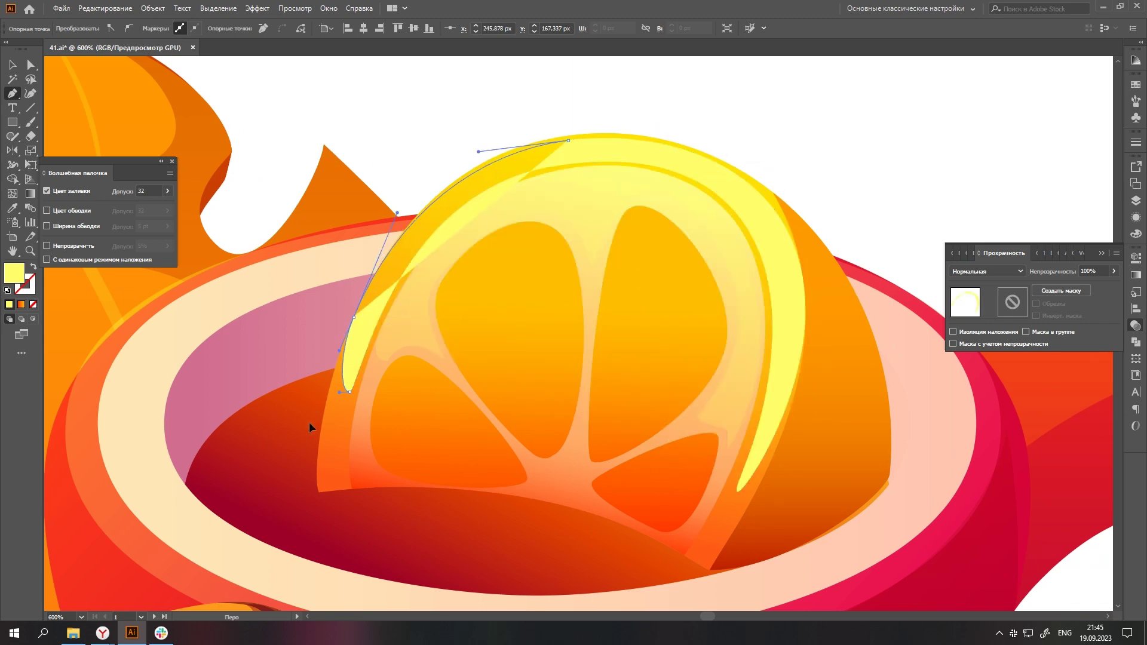
scroll(791, 192, "down", 4)
scroll(418, 326, "up", 4)
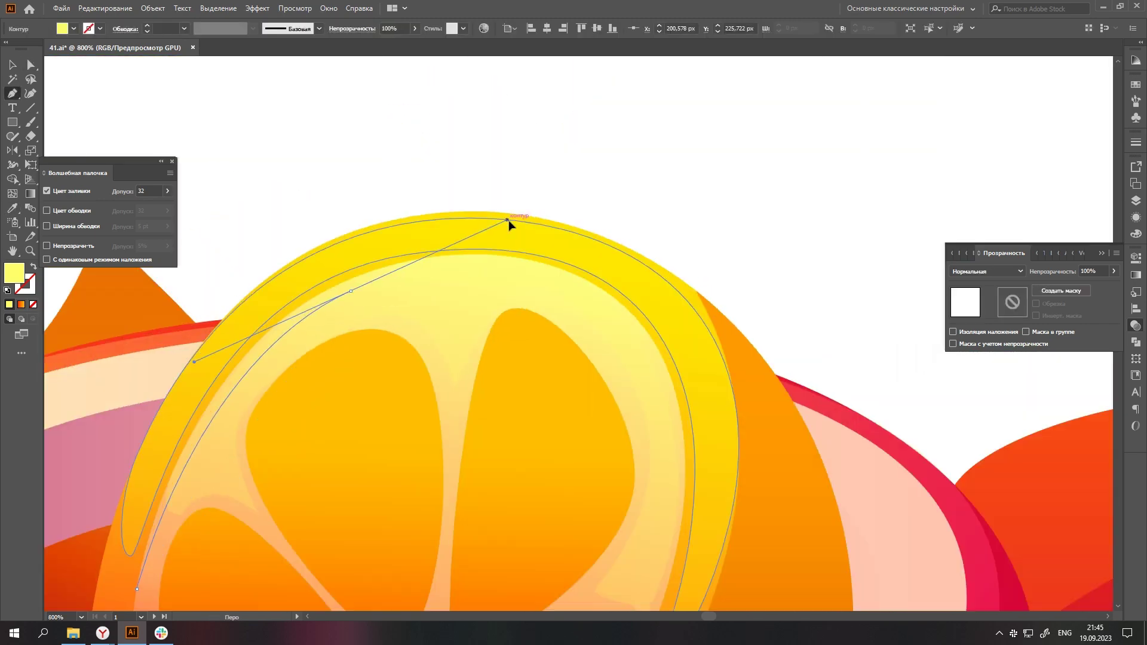
- Draw an arc over the slice top and eyedrop the pink gradient onto it
left_click(596, 303)
left_click_drag(432, 259, 225, 307)
scroll(225, 307, "down", 2)
key("i")
left_click(625, 350)
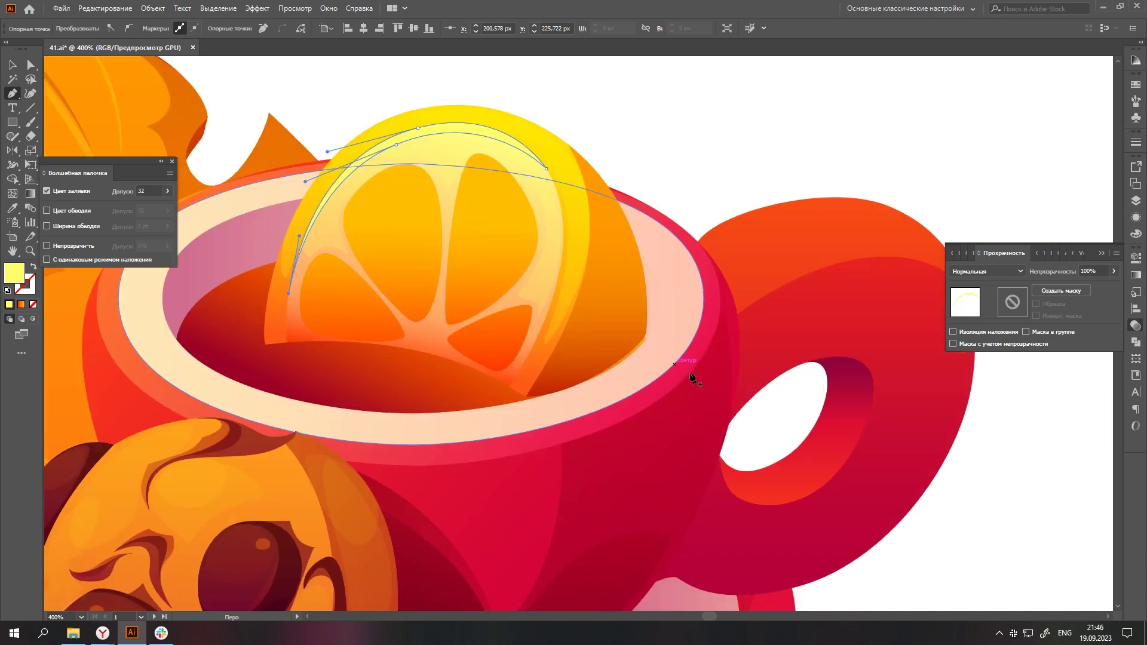
key("ctrl+minus")
left_click(1136, 274)
- Inspect the arc's pink and magenta gradient stops, then adjust its transparency settings
double_click(995, 365)
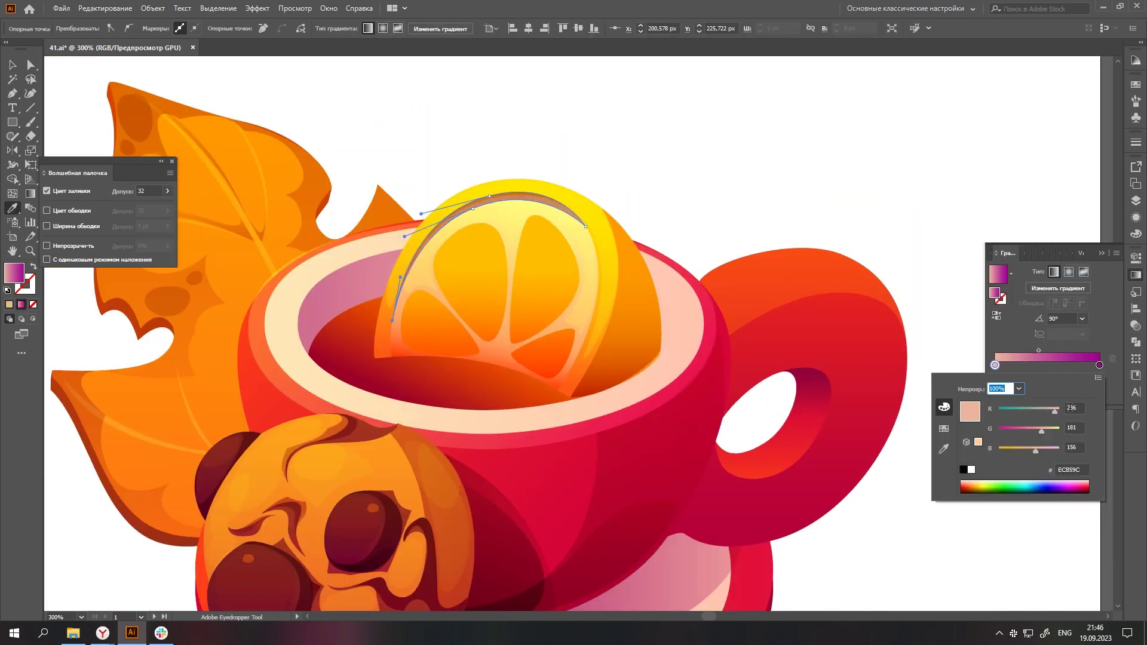
double_click(1099, 365)
key("Escape")
key("ctrl+minus")
key("ctrl+minus")
key("a")
left_click(633, 245)
scroll(625, 237, "up", 2)
left_click(653, 238)
left_click(1136, 325)
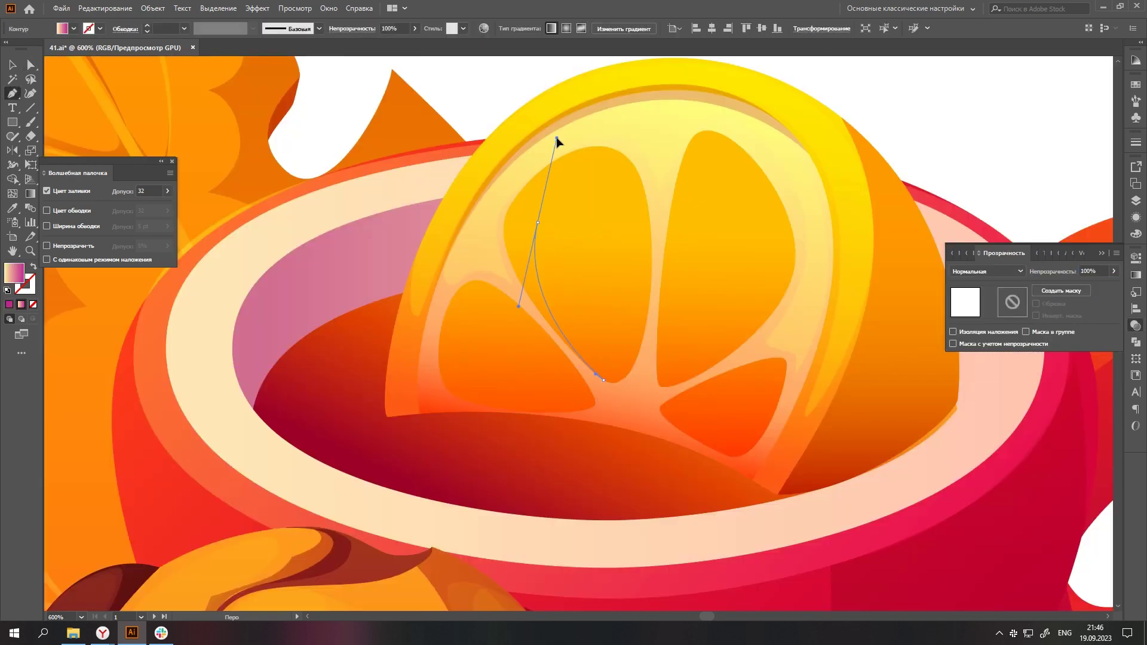
- Pen-draw translucent magenta shadow shapes over the slice segments
left_click(630, 160)
left_click(596, 118)
left_click(457, 208)
left_click(603, 381)
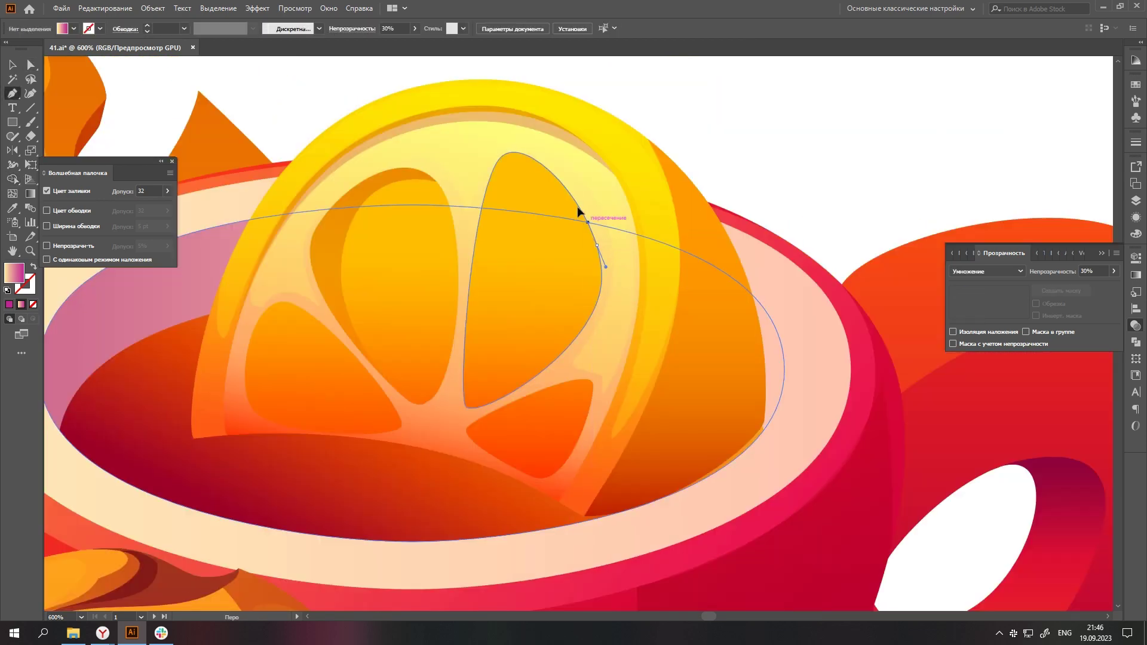
left_click_drag(483, 310, 472, 393)
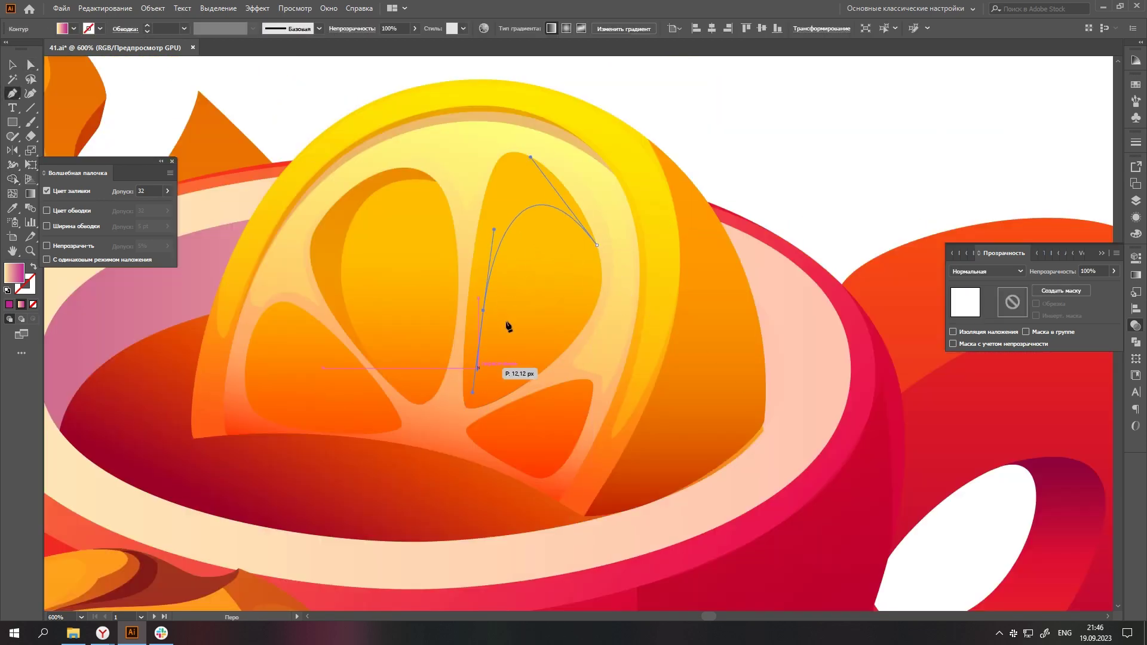
left_click_drag(486, 262, 456, 350)
left_click(488, 138)
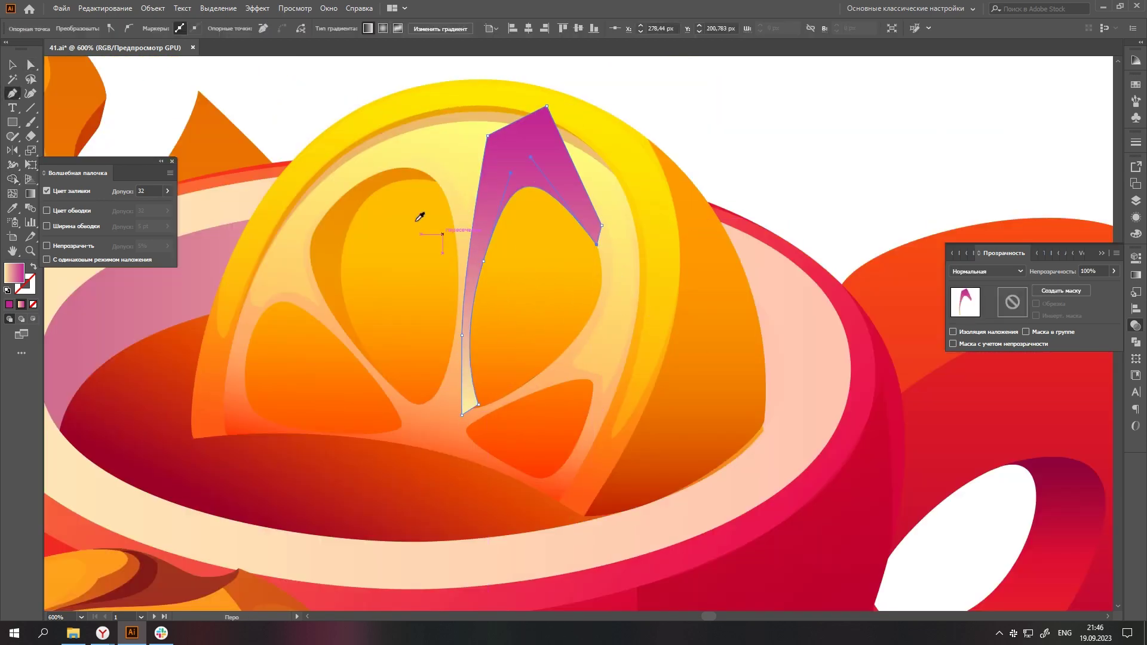
key("ctrl+0")
- Add a lower shadow shape near the bottom of the slice
scroll(459, 264, "up", 5)
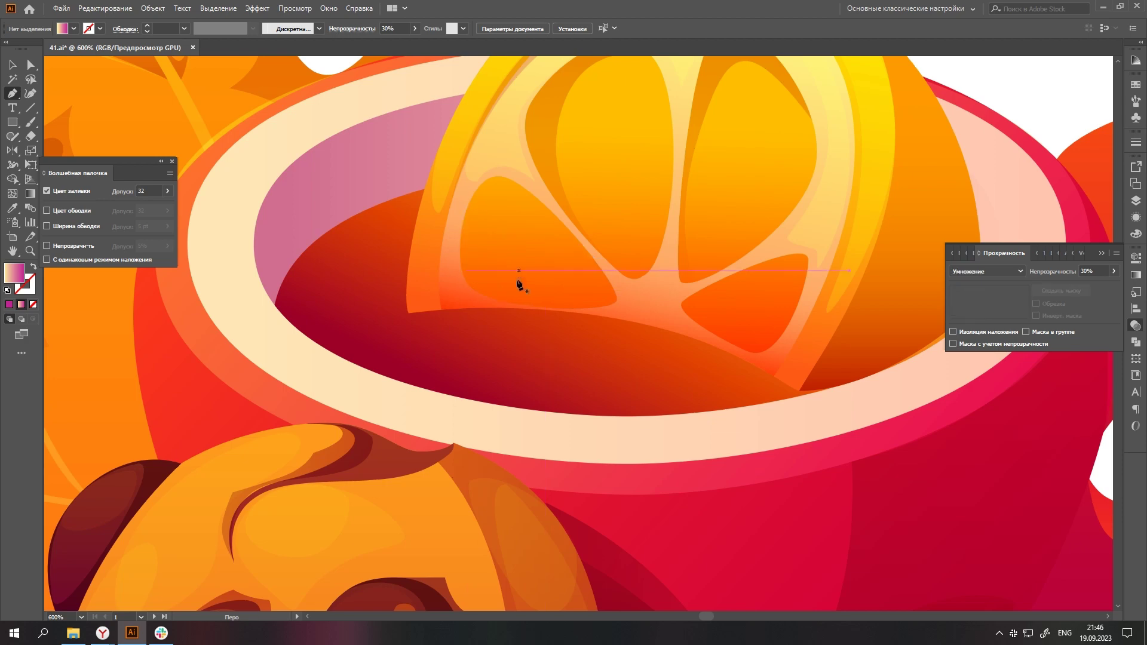
left_click(521, 185)
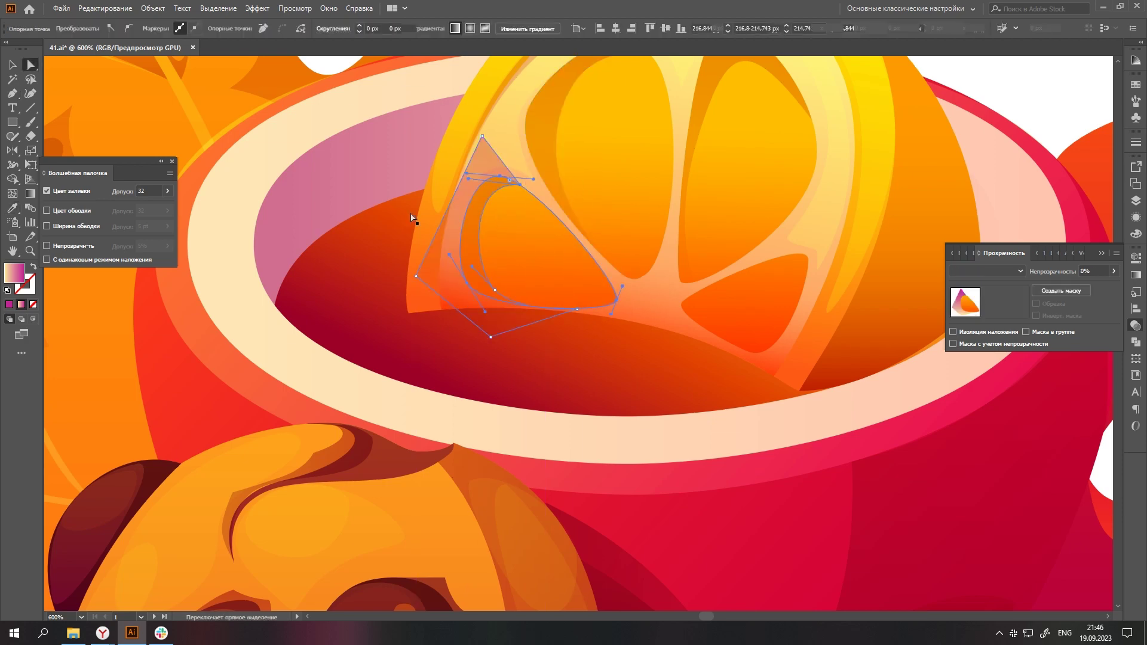
scroll(466, 281, "down", 3)
scroll(651, 226, "up", 3)
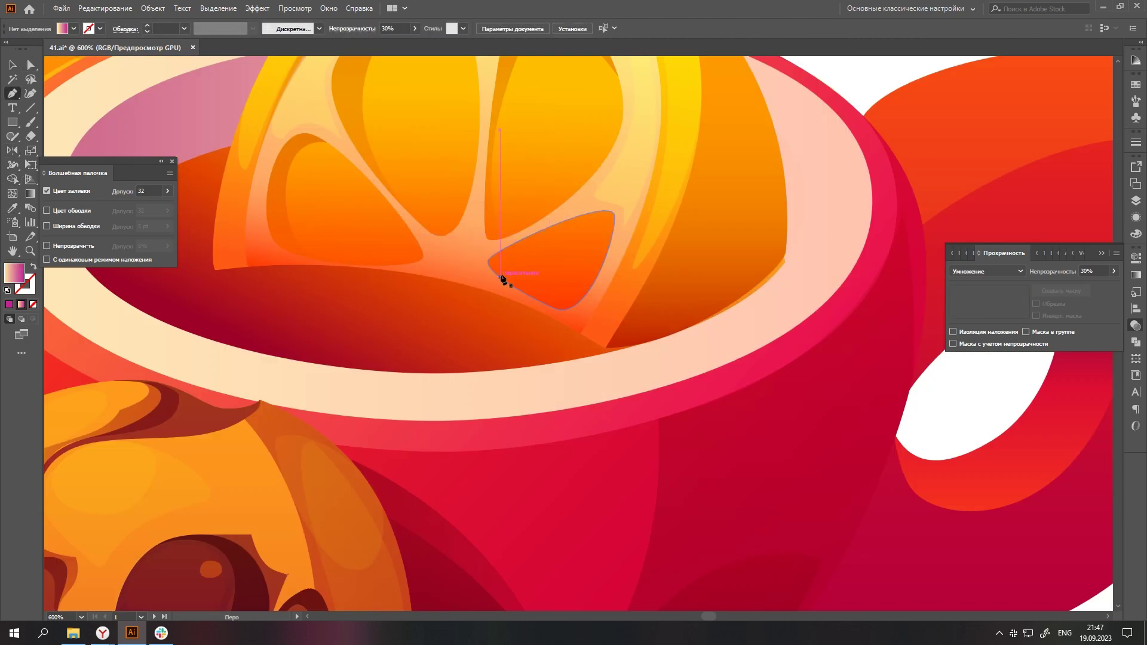
left_click(623, 178)
scroll(537, 281, "up", 1)
left_click(474, 284)
left_click(454, 312)
left_click(499, 320)
scroll(589, 238, "down", 3)
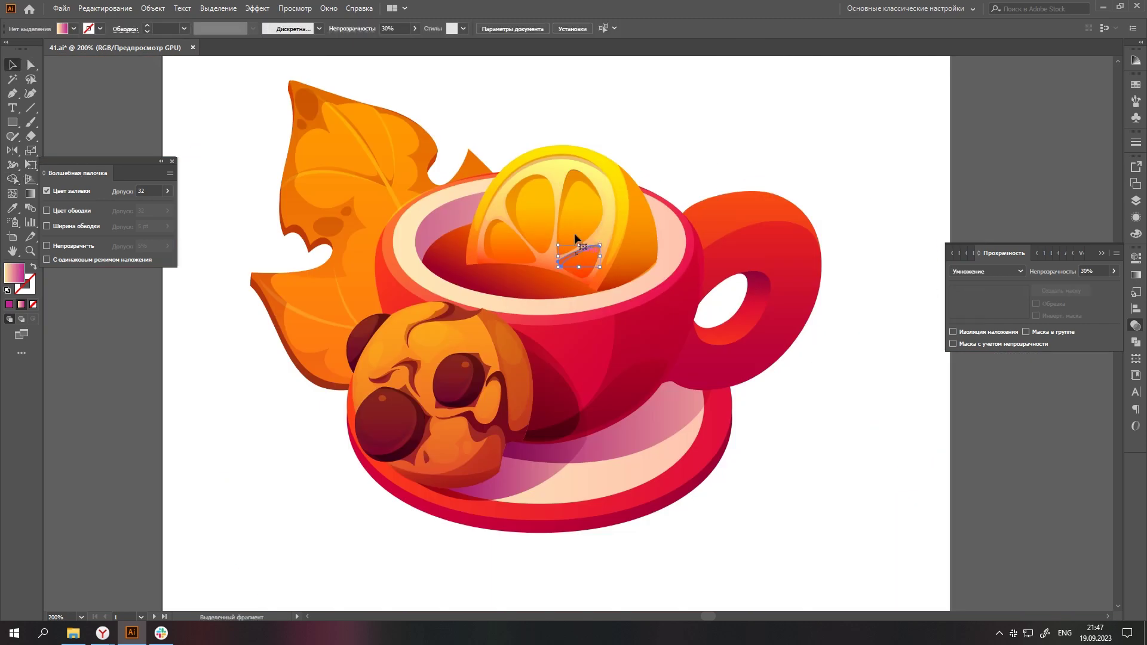
scroll(512, 256, "up", 1)
- Give two slice segments a pink-to-yellow gradient by editing their gradient stop colours
left_click(512, 256)
left_click(1136, 275)
double_click(1099, 351)
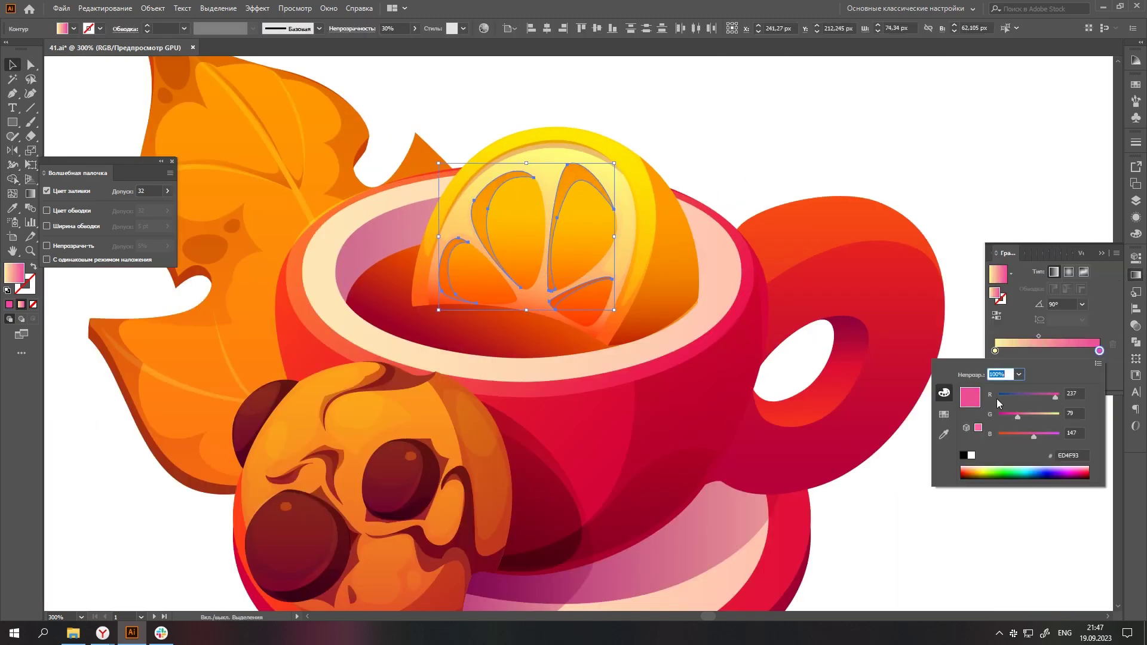
scroll(763, 146, "down", 3)
scroll(763, 146, "down", 1)
scroll(687, 225, "up", 5)
key("a")
left_click(687, 225)
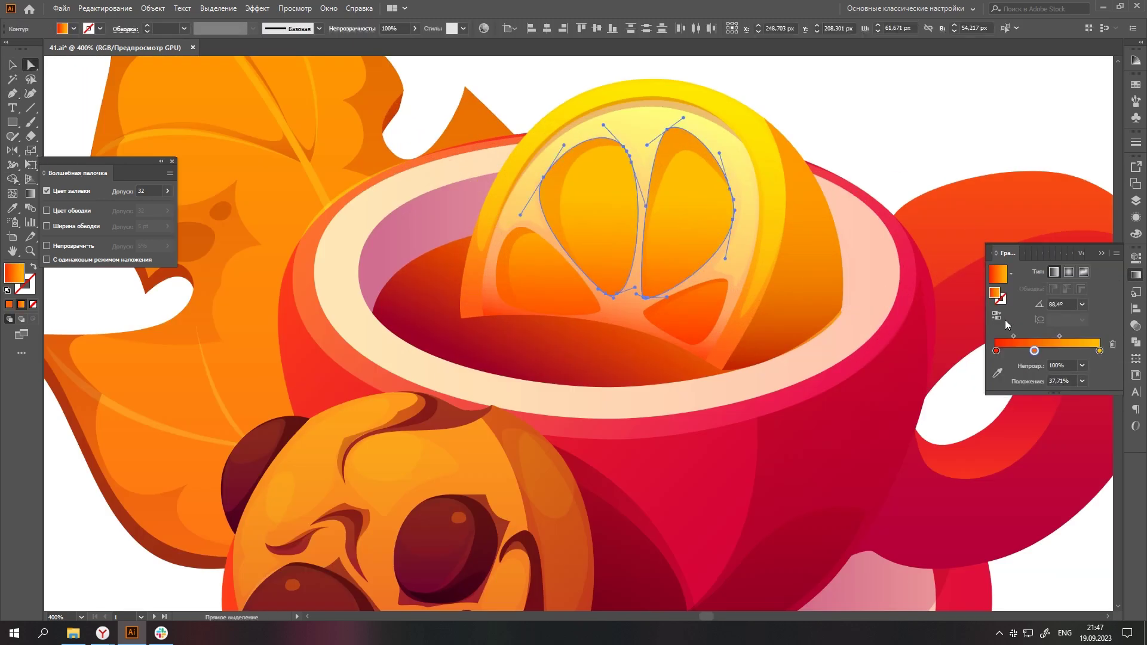
double_click(1099, 351)
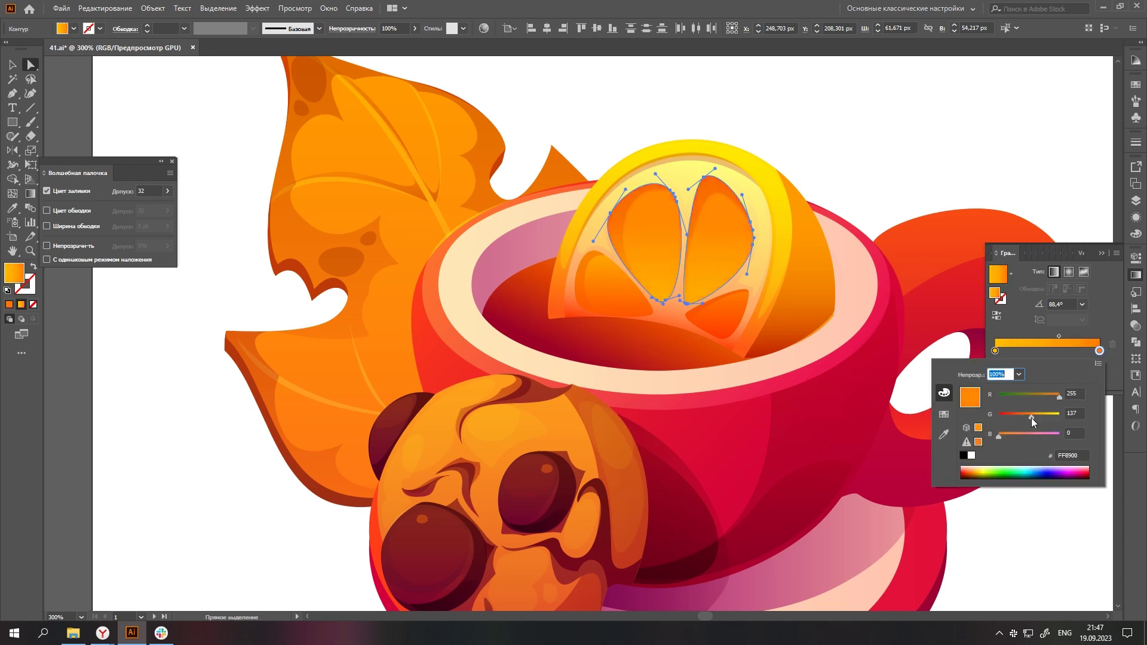
scroll(837, 396, "down", 4)
scroll(837, 396, "down", 2)
scroll(743, 380, "up", 5)
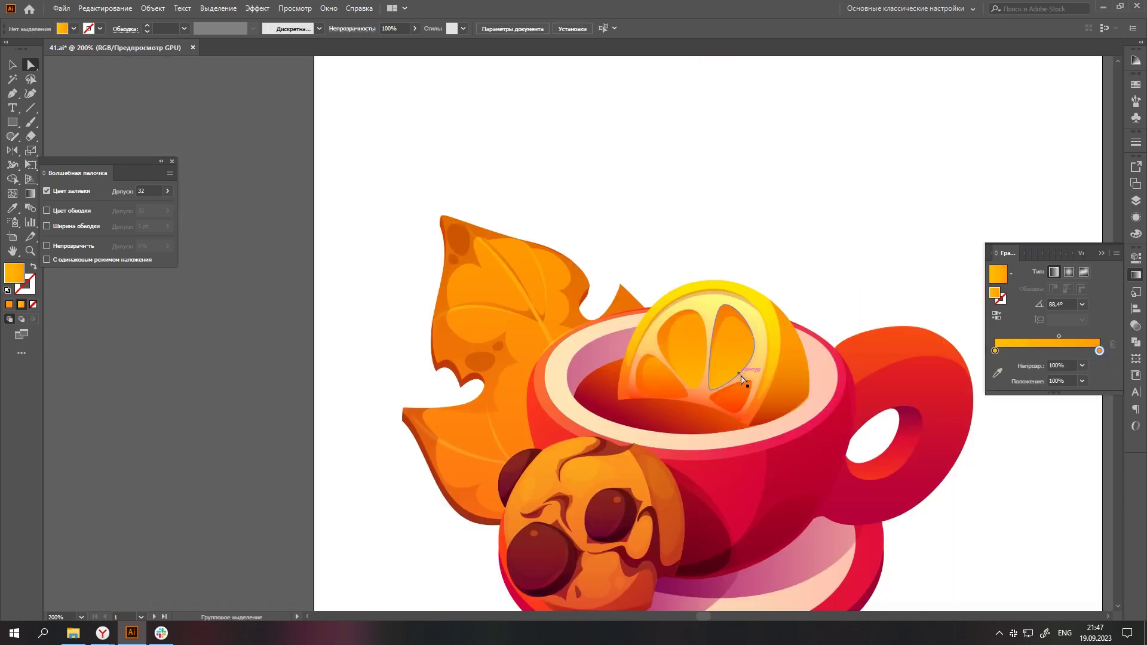
scroll(726, 376, "up", 3)
- Select the pink-gradient segments and then a single thin slice segment
left_click(824, 379)
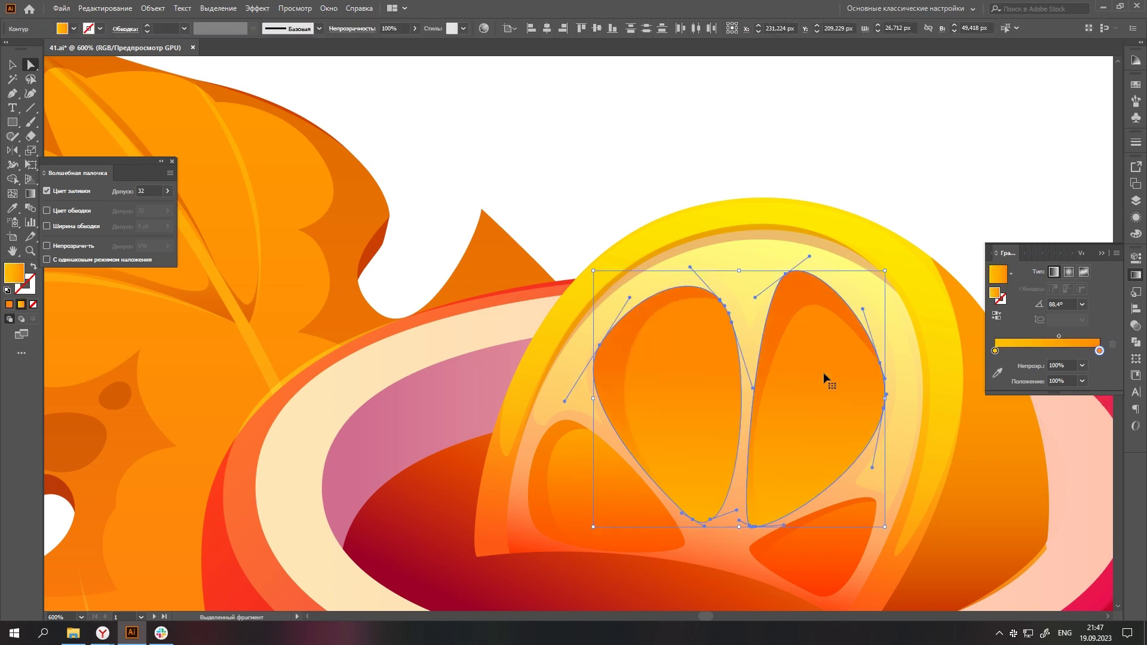
scroll(814, 276, "down", 3)
scroll(717, 397, "up", 3)
left_click(751, 304)
scroll(555, 366, "down", 3)
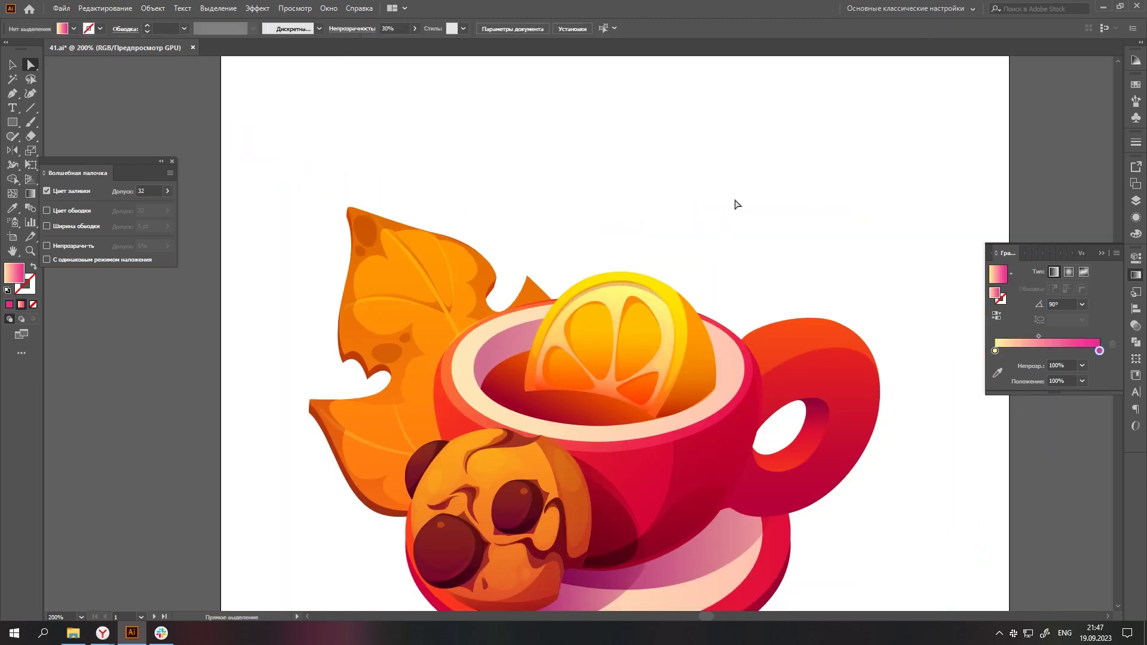
scroll(514, 311, "up", 3)
key("p")
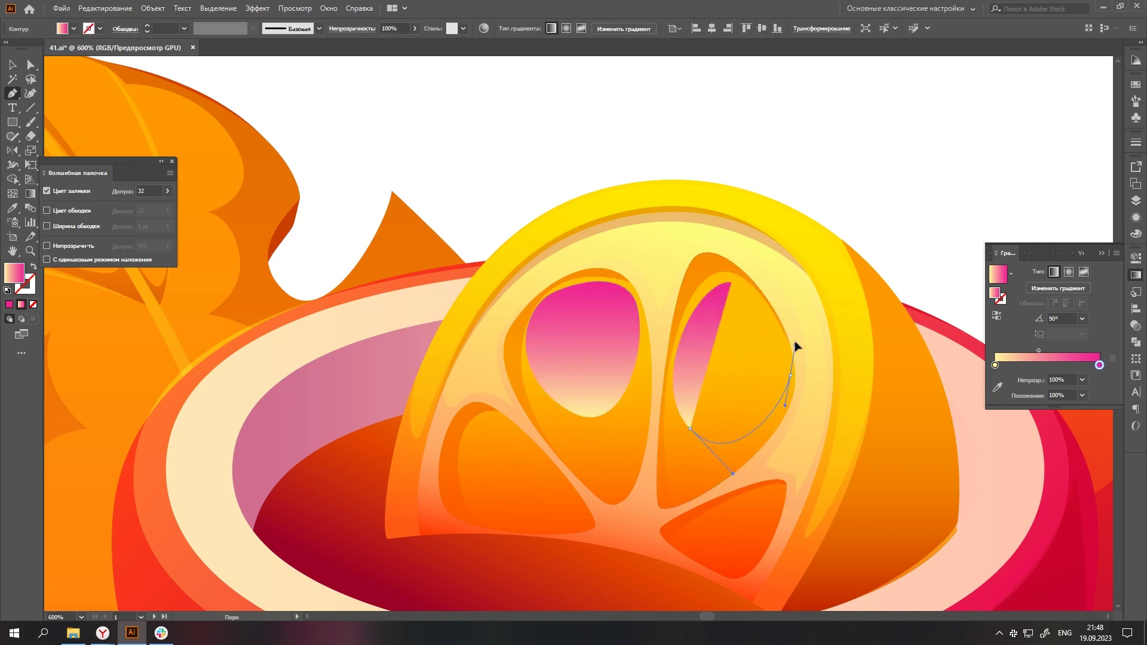
- Undo the pink fill on the two slice segments
key("a")
key("ctrl+z")
scroll(810, 264, "down", 3)
- Pen-draw a yellow highlight oval on the orange slice
left_click(1063, 203)
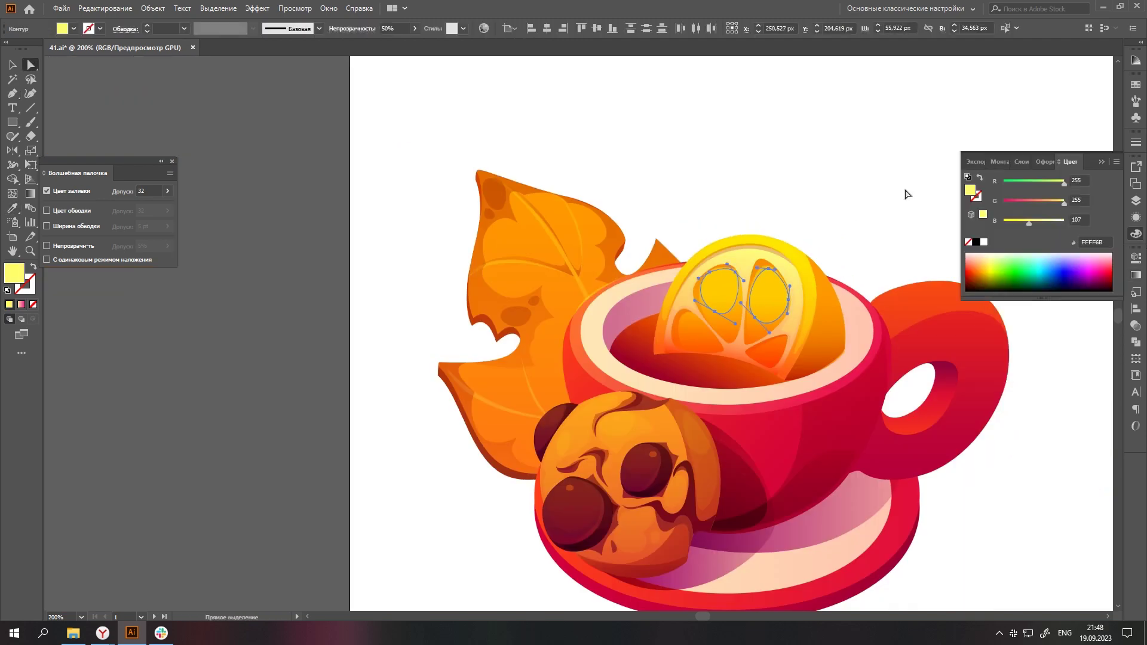
scroll(937, 389, "down", 2)
scroll(937, 389, "up", 5)
key("p")
left_click_drag(657, 174, 681, 122)
left_click_drag(743, 182, 742, 231)
left_click(658, 174)
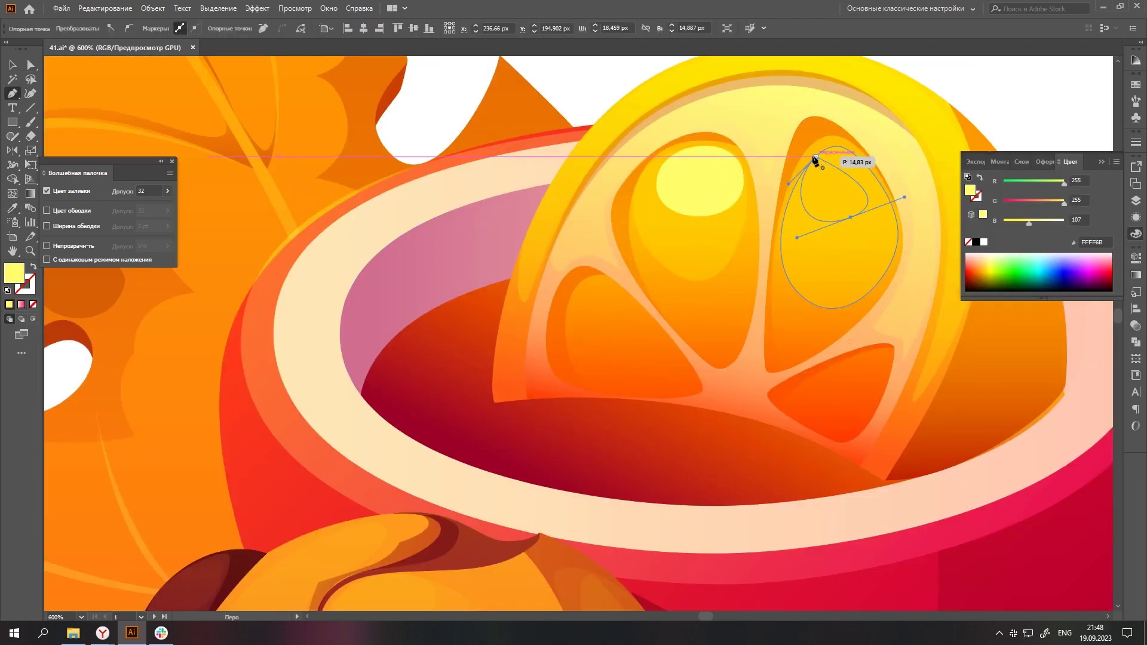
- Set the highlight's blending mode and edit gradient stops for a darker multiplied shadow
key("ctrl+shift+F10")
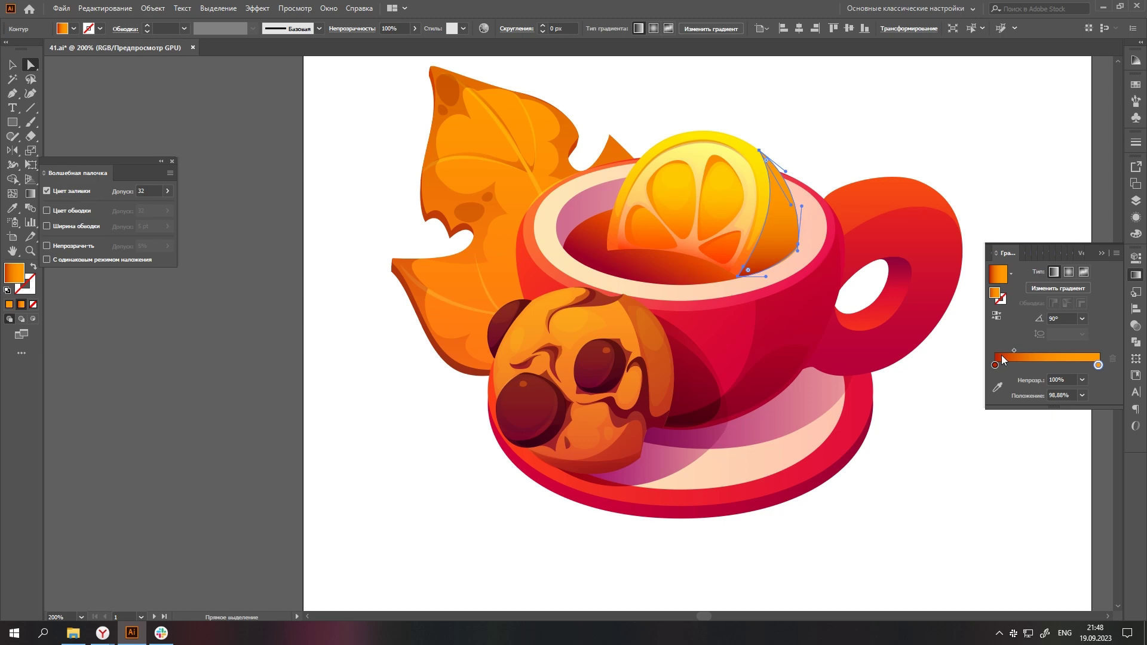
double_click(996, 363)
double_click(995, 365)
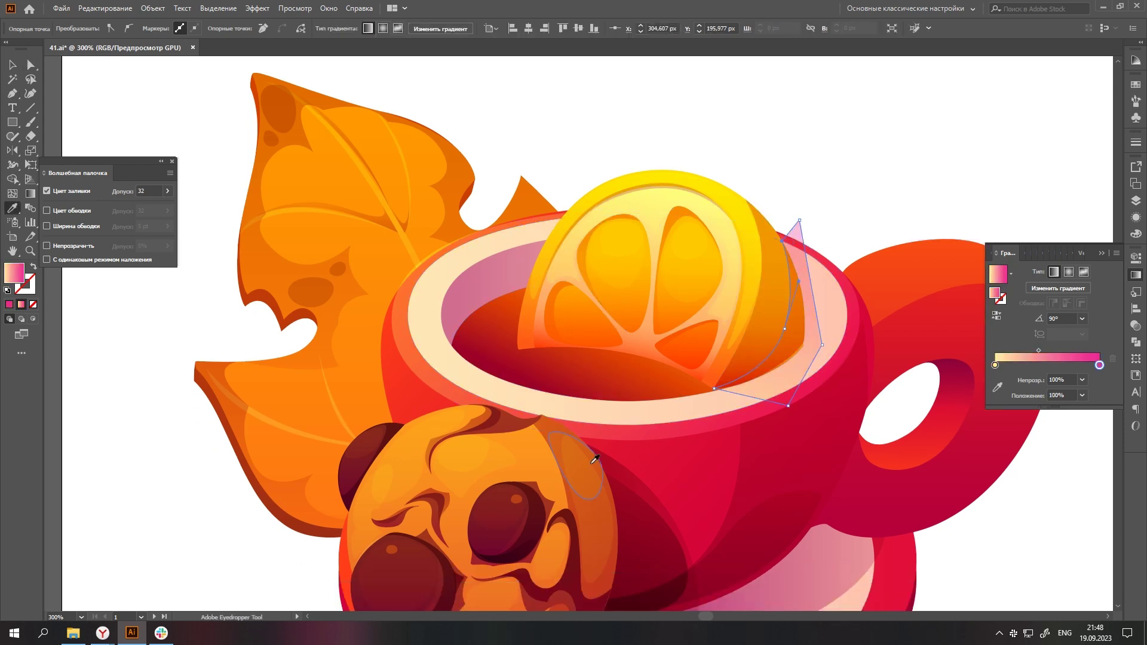
left_click(595, 459)
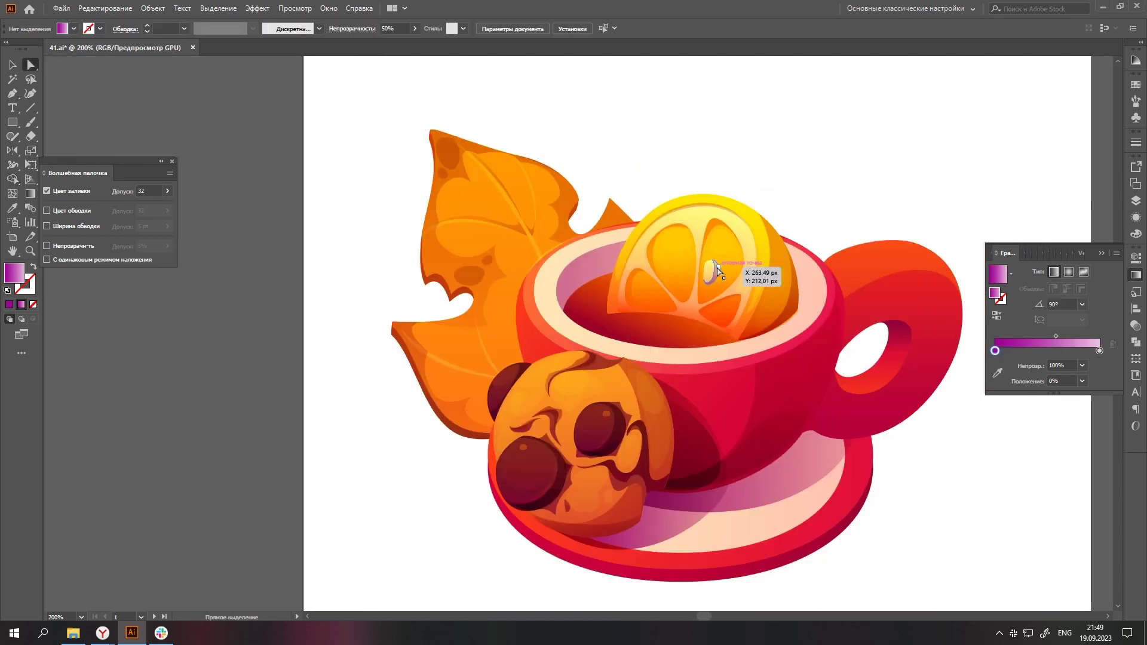
left_click(720, 272)
double_click(994, 365)
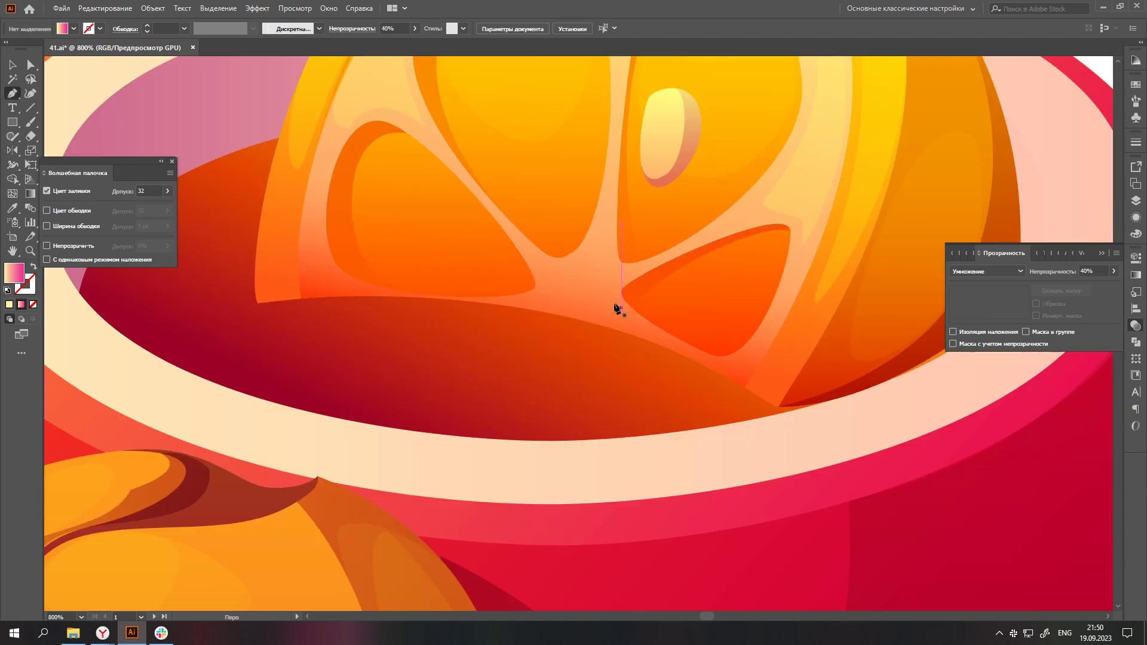
- Pen-draw a shading shape under the slice and start another along its top
key("ctrl+z")
left_click(530, 303)
left_click(621, 323)
left_click(610, 289)
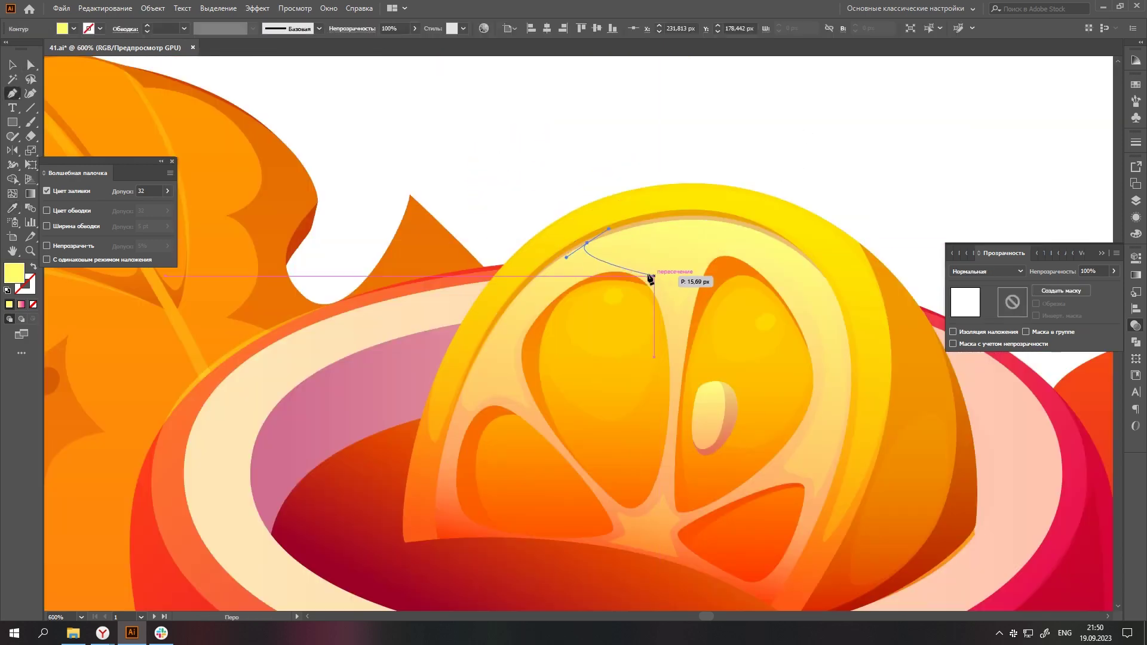
left_click(645, 276)
left_click(674, 296)
left_click_drag(715, 246, 745, 241)
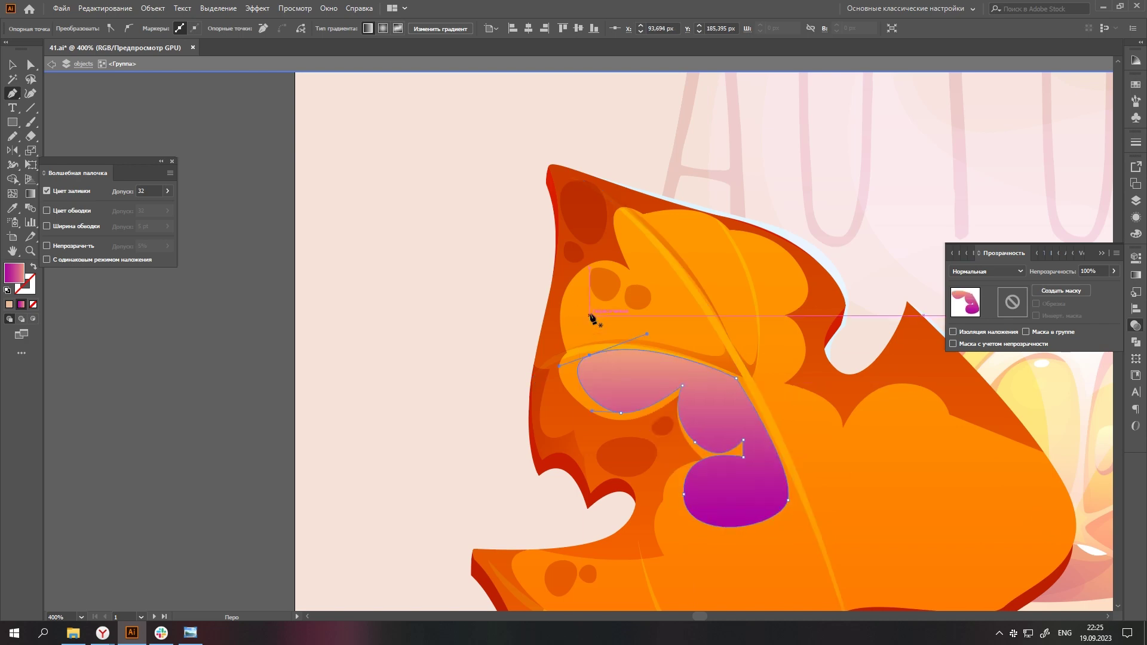
- Eyedrop the orange Screen 50% style onto the leaf shapes and select all leaf paths
key("i")
left_click(866, 335)
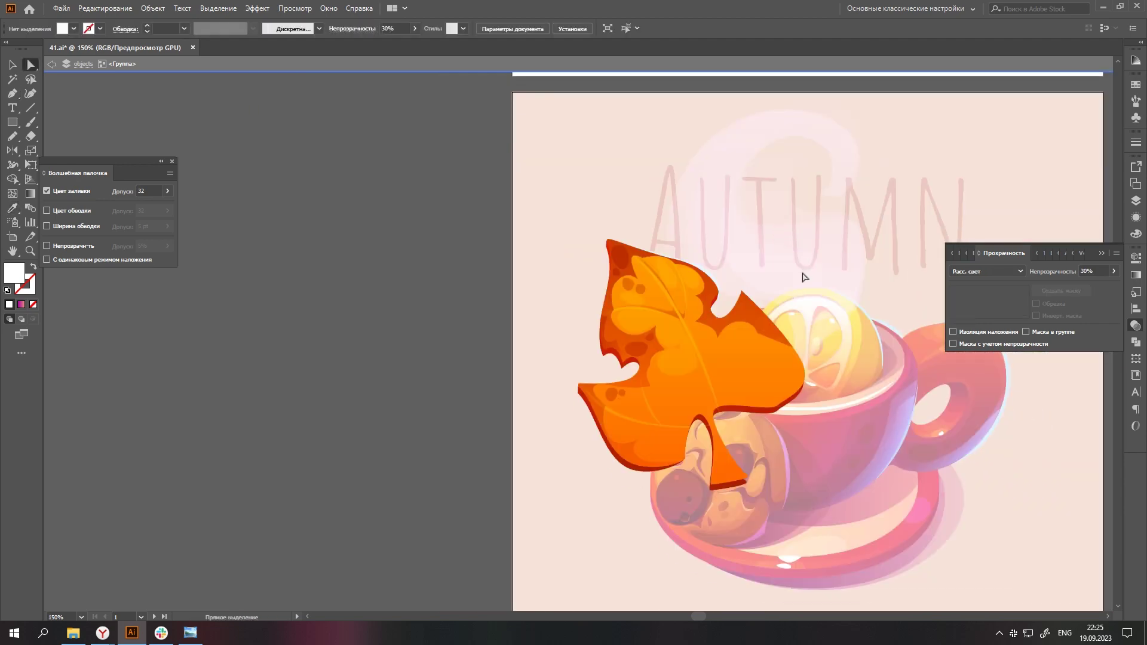
key("ctrl+a")
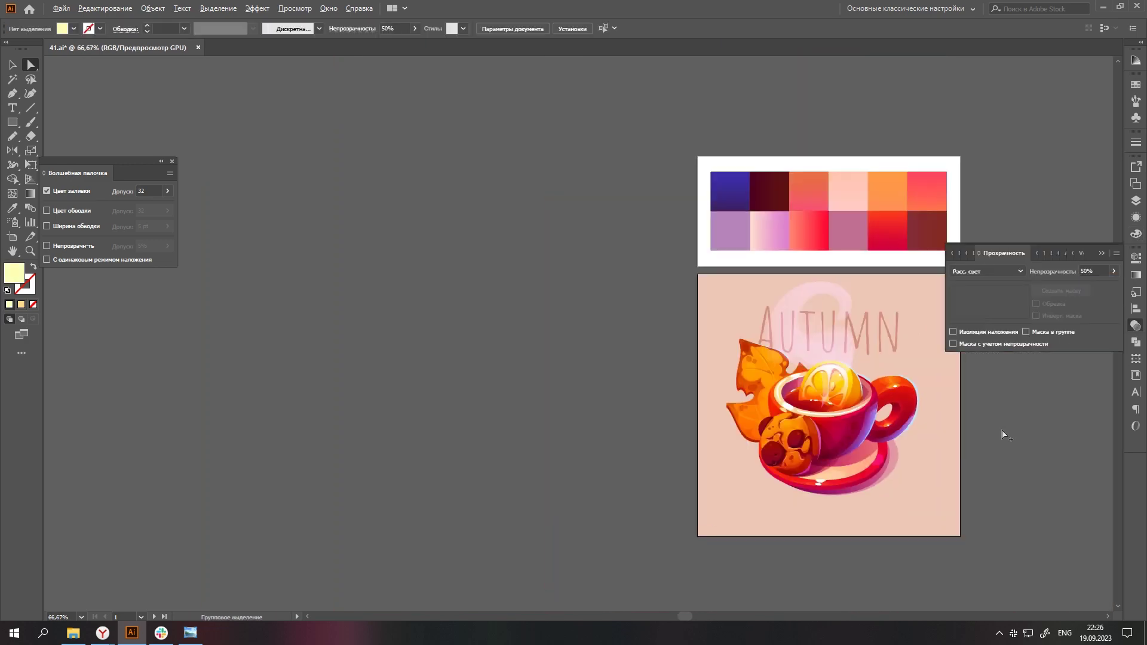
- Pen-draw a curved highlight shape on the tea surface beside the white glint
scroll(783, 416, "up", 1)
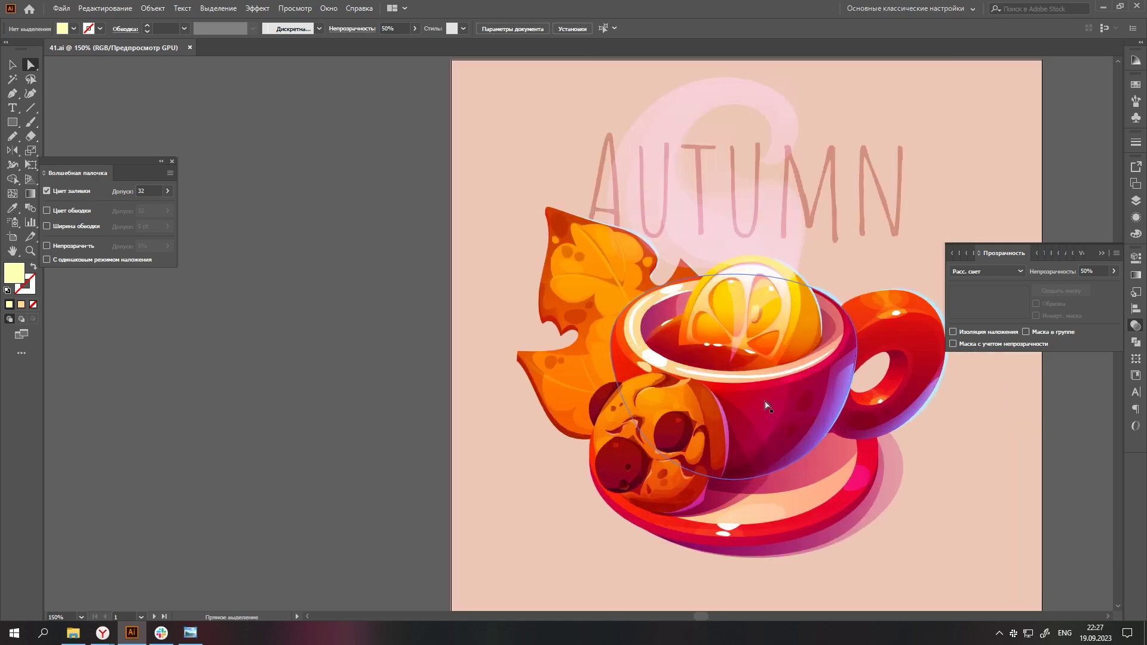
scroll(662, 336, "up", 4)
left_click(662, 336)
scroll(674, 340, "down", 1)
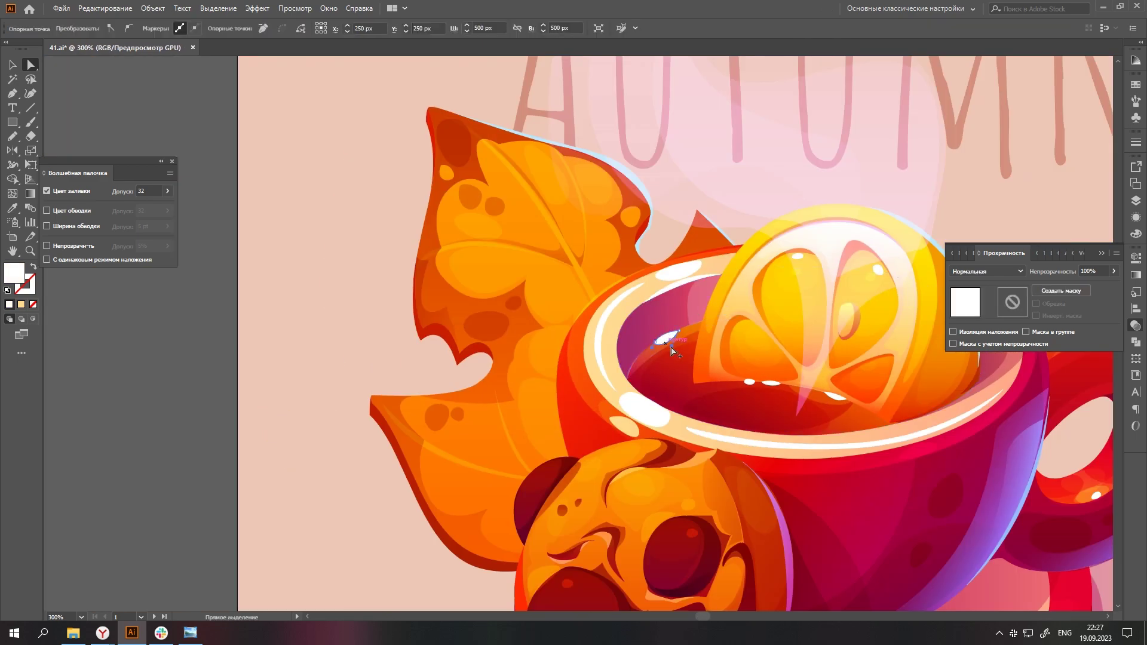
scroll(665, 343, "down", 3)
key("p")
scroll(544, 365, "up", 7)
scroll(545, 375, "down", 2)
left_click_drag(566, 446, 547, 416)
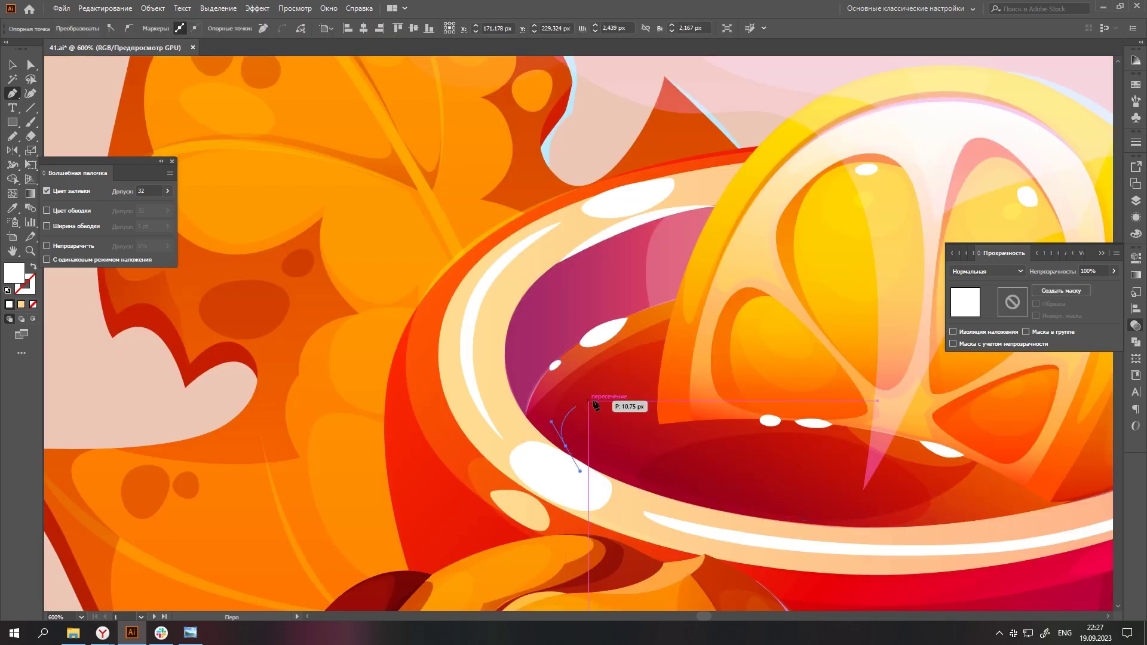
left_click_drag(810, 494, 830, 516)
left_click_drag(682, 499, 622, 481)
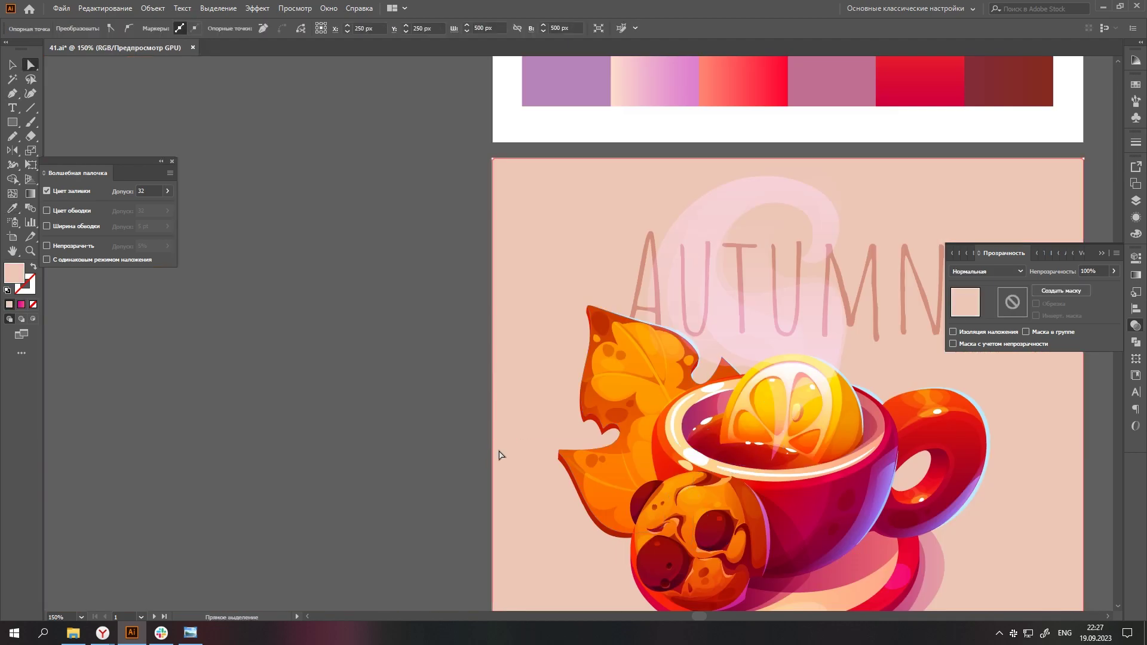
- Set the tea reflection to Multiply 50%, recolour its right gradient stop, and adjust an anchor
left_click(1114, 271)
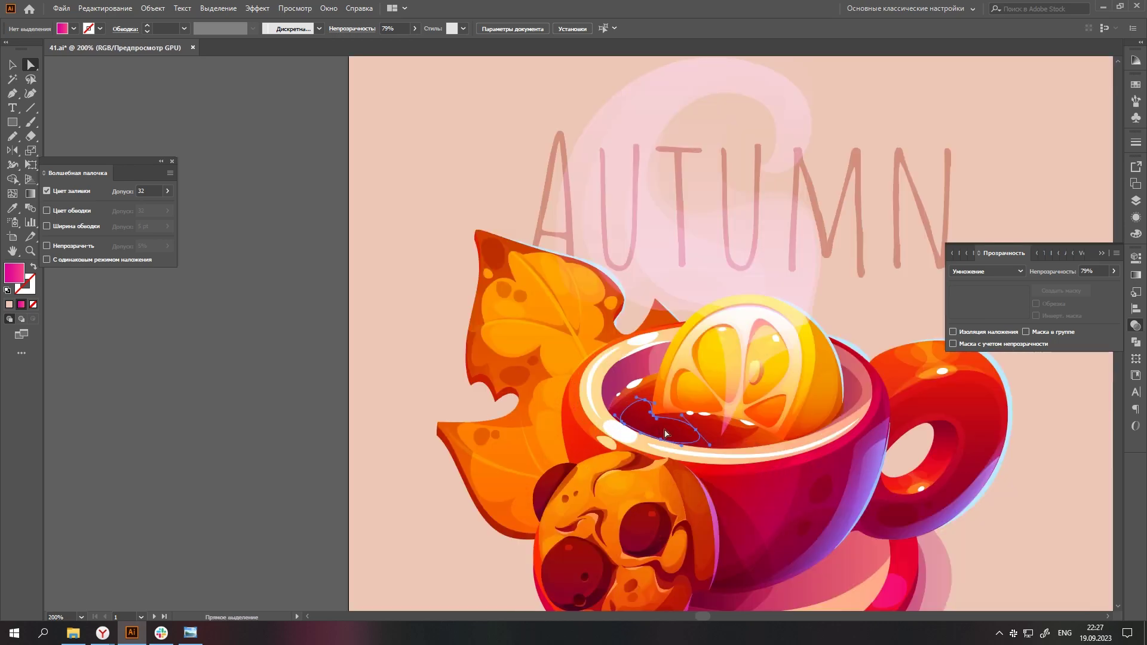
left_click(1135, 274)
double_click(1099, 365)
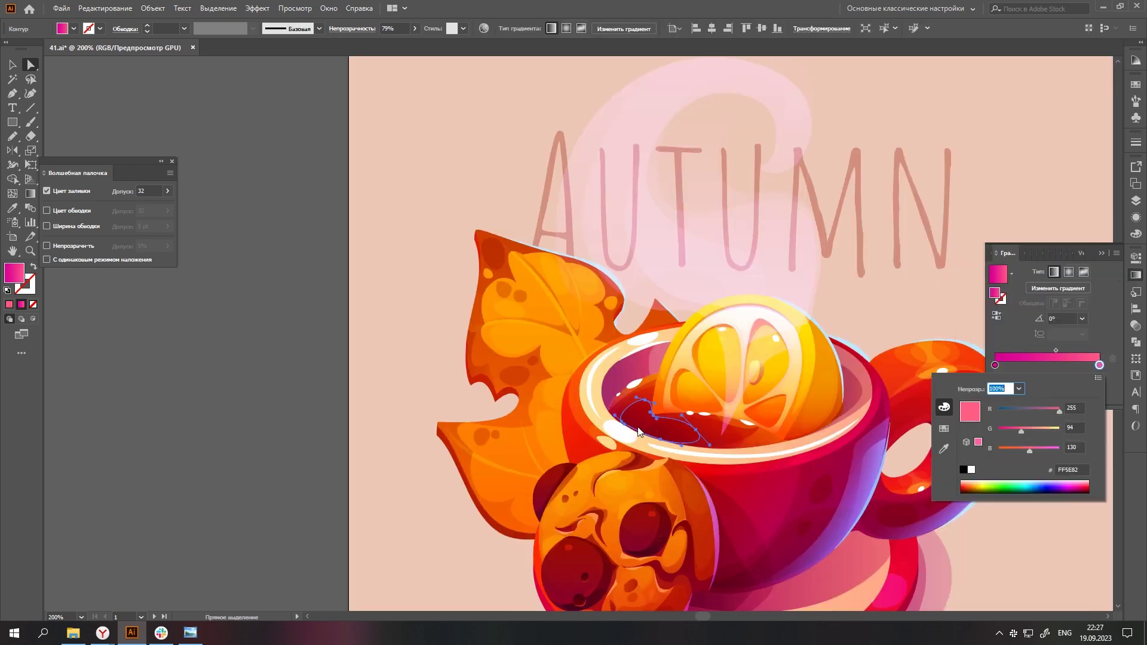
scroll(638, 431, "up", 3)
scroll(600, 409, "down", 3)
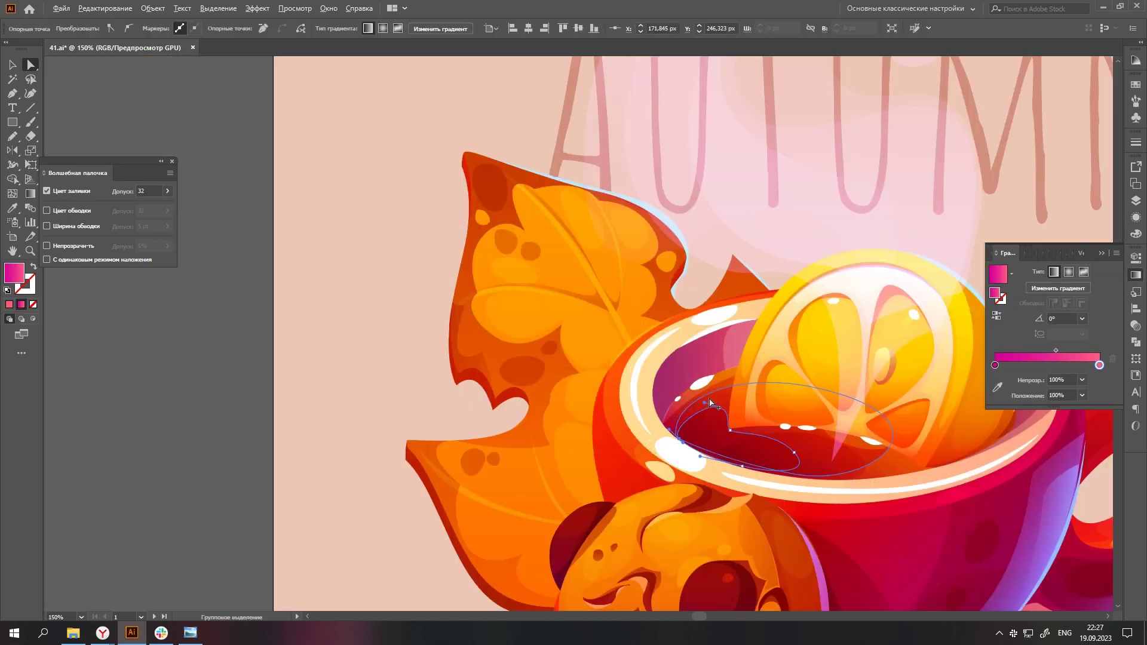
scroll(729, 418, "up", 3)
left_click(728, 418)
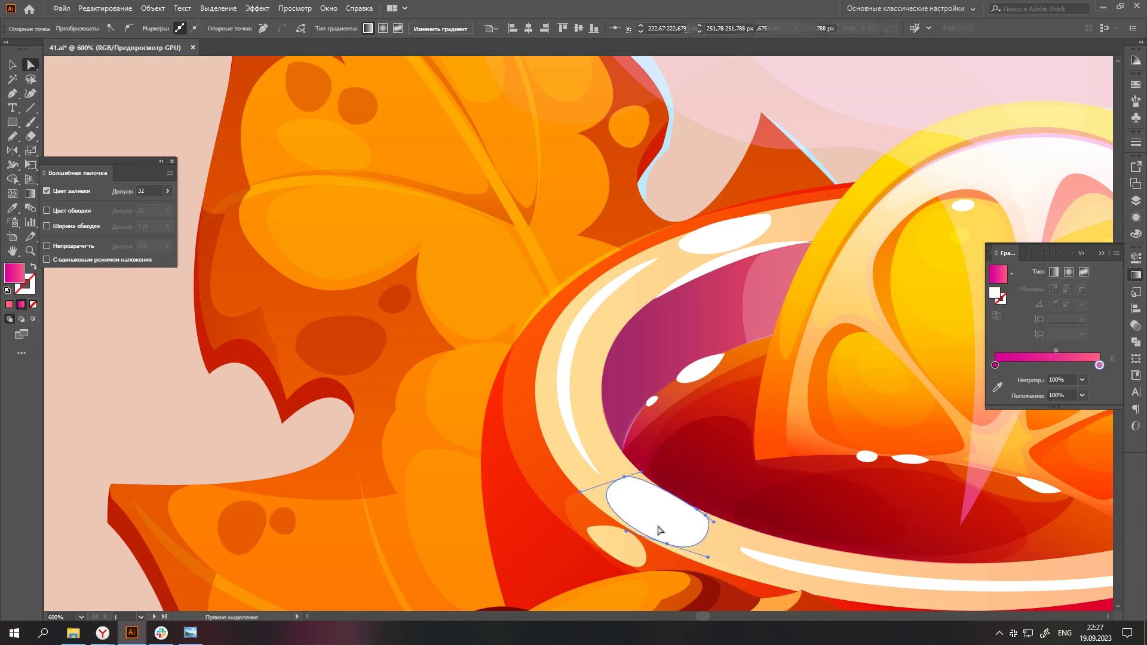
left_click(616, 537)
scroll(615, 538, "down", 3)
- Pen-draw a highlight along the cup rim's left edge beside the leaf and set its colour
key("p")
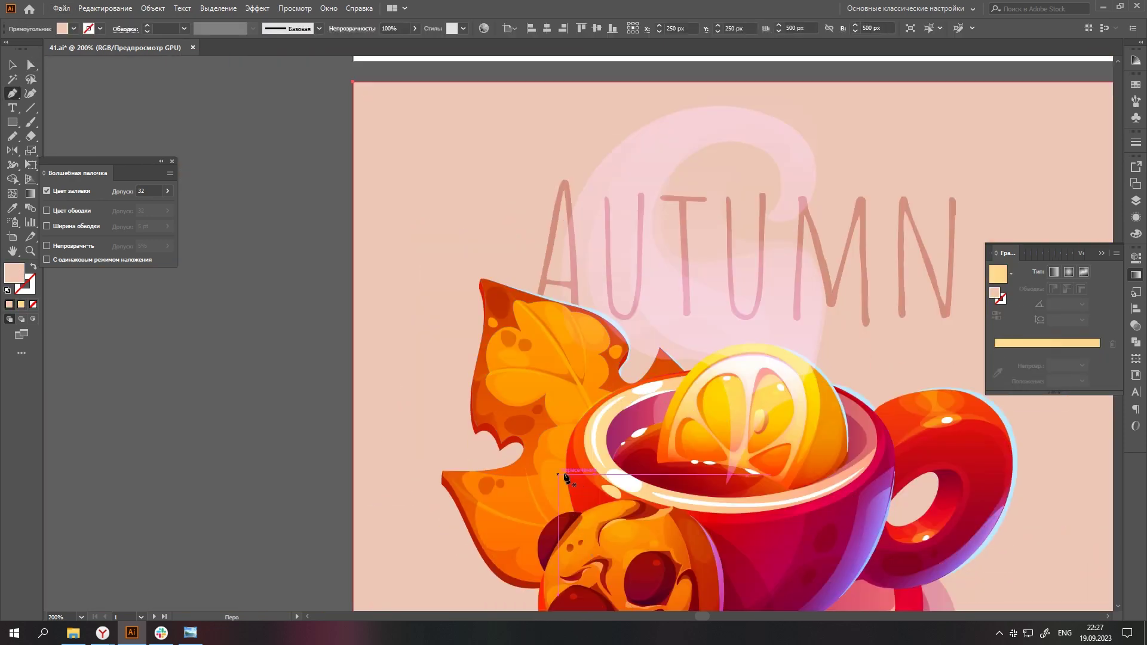
left_click(564, 476)
scroll(567, 454, "up", 2)
scroll(627, 388, "up", 1)
left_click(1136, 201)
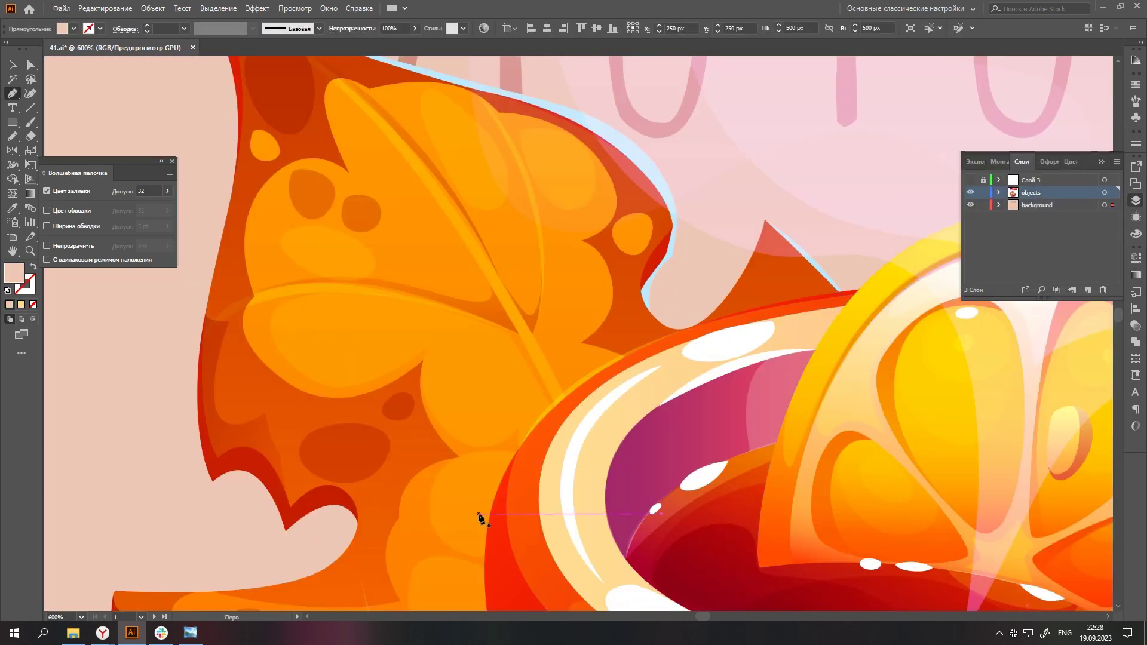
left_click(839, 292)
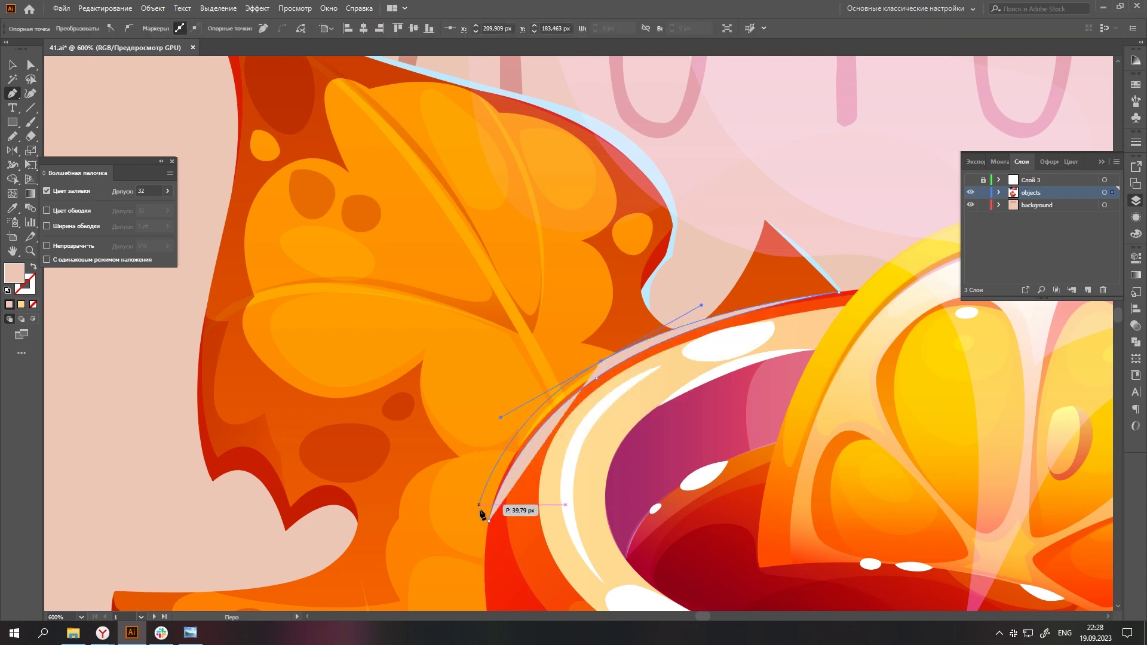
left_click(1137, 233)
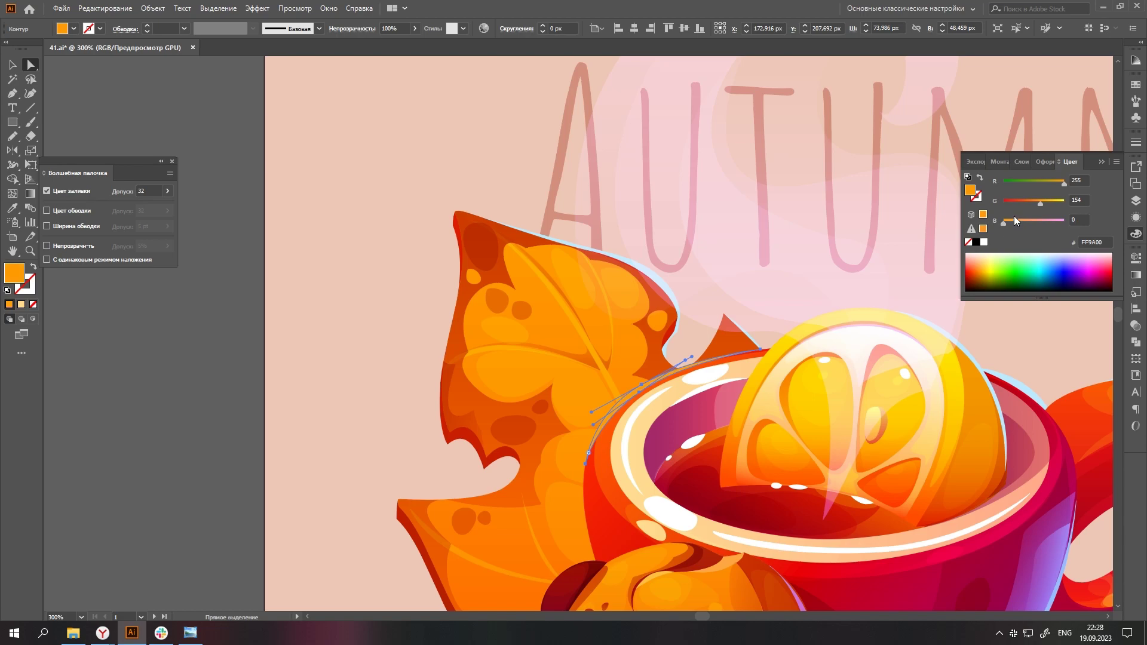
- Add a curved point to the rim highlight, then finish the path with Direct Selection
key("p")
scroll(534, 366, "down", 3)
scroll(680, 341, "up", 8)
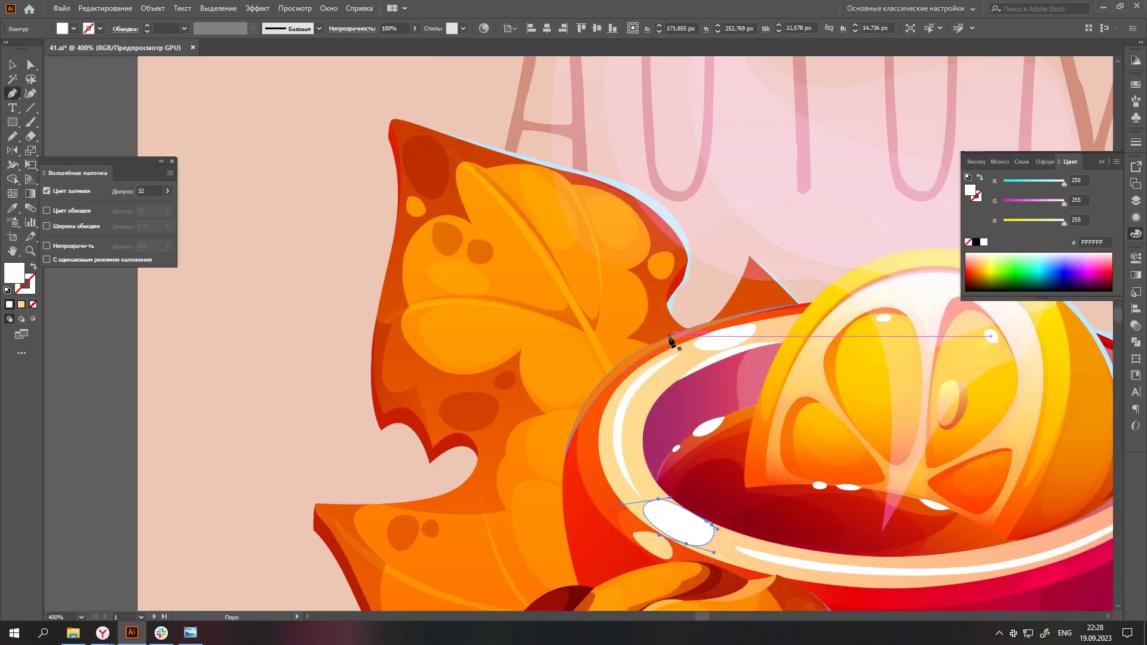
left_click_drag(629, 344, 651, 315)
key("a")
scroll(585, 385, "down", 5)
scroll(593, 375, "up", 3)
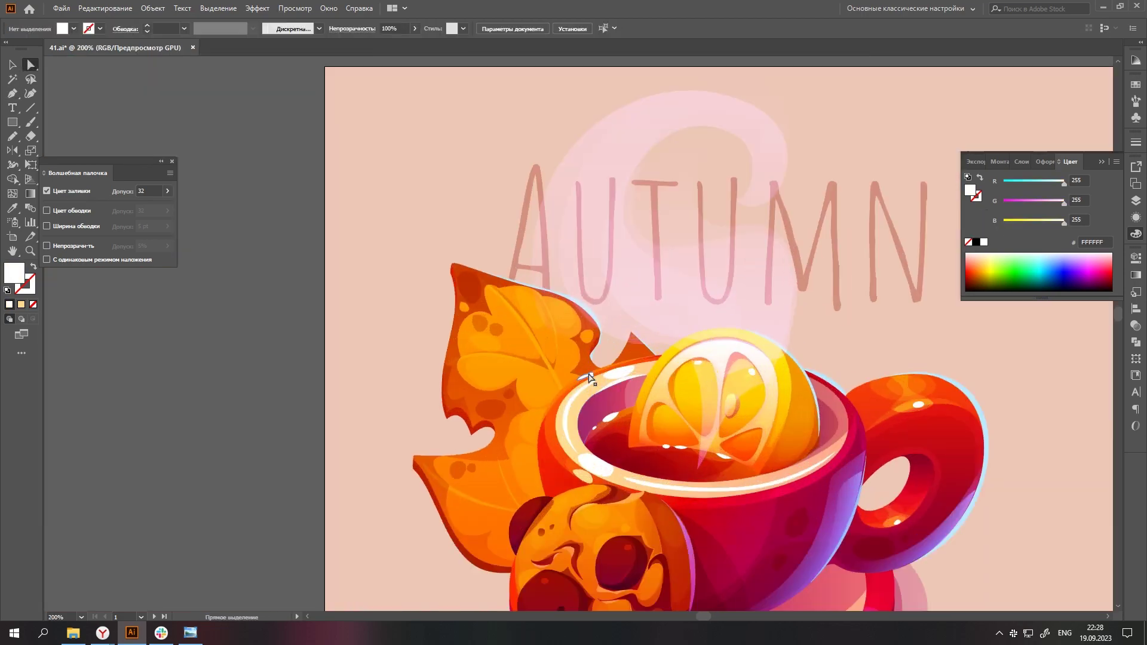
scroll(911, 418, "down", 1)
scroll(911, 418, "down", 1)
scroll(911, 418, "down", 1)
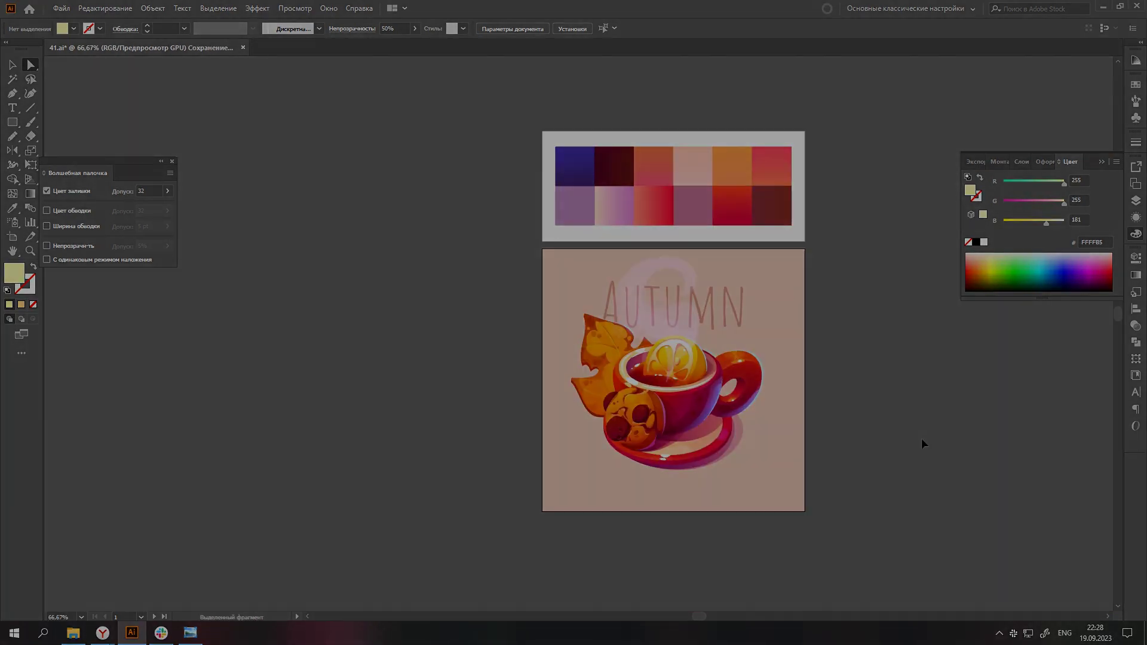